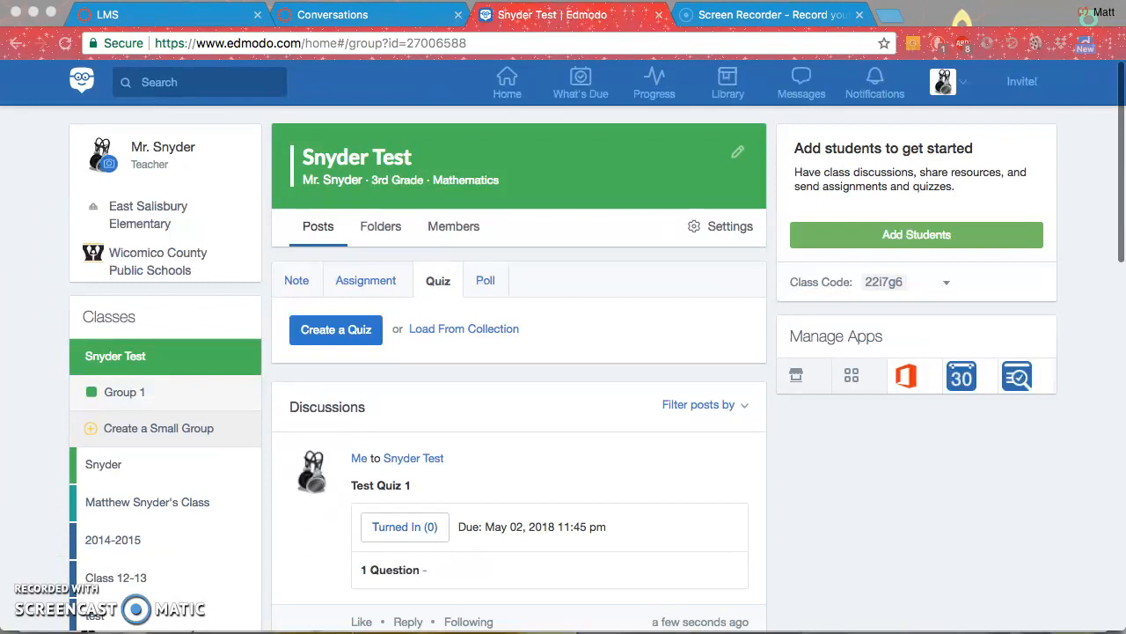
Switch to Safari to view the student's home page with the class feed, and return to the teacher's class page in Chrome.
click(915, 627)
click(780, 435)
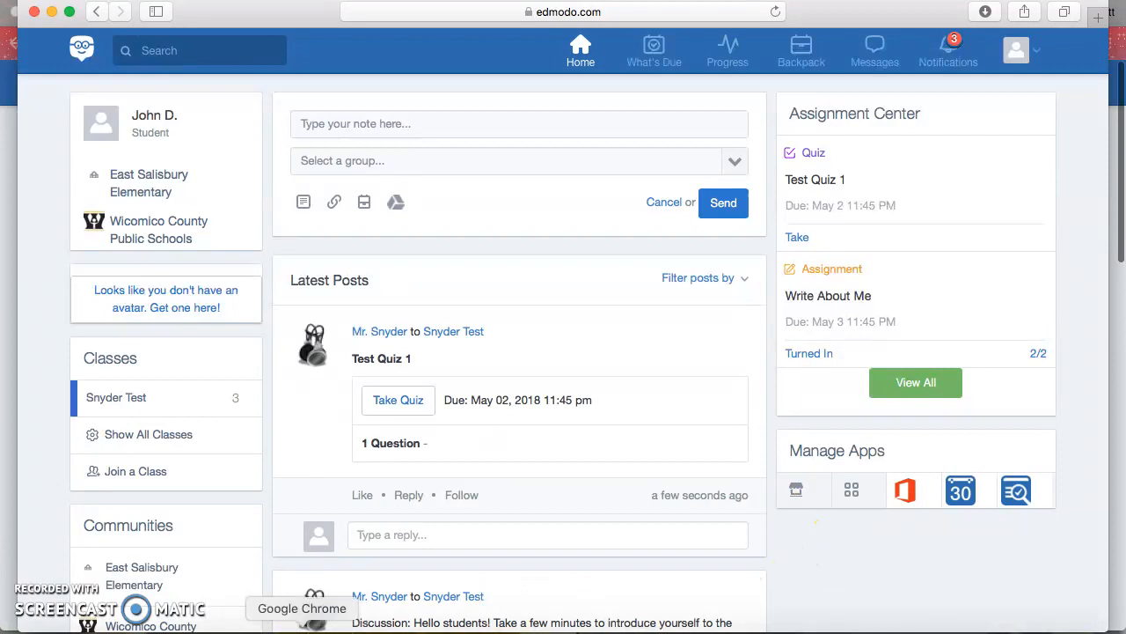
click(302, 627)
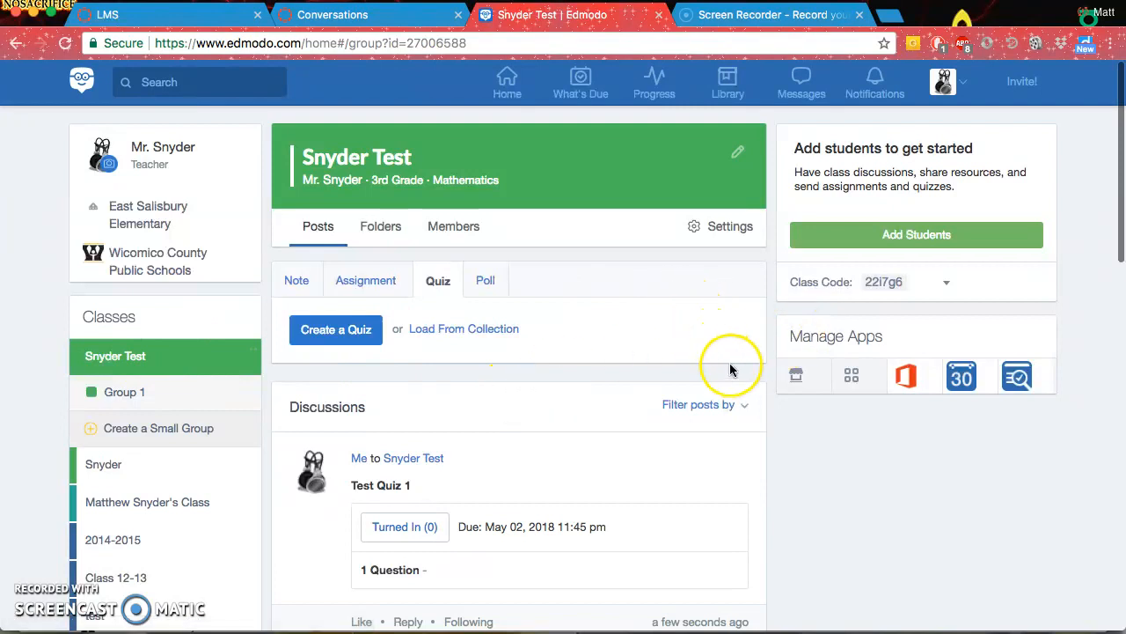
click(885, 242)
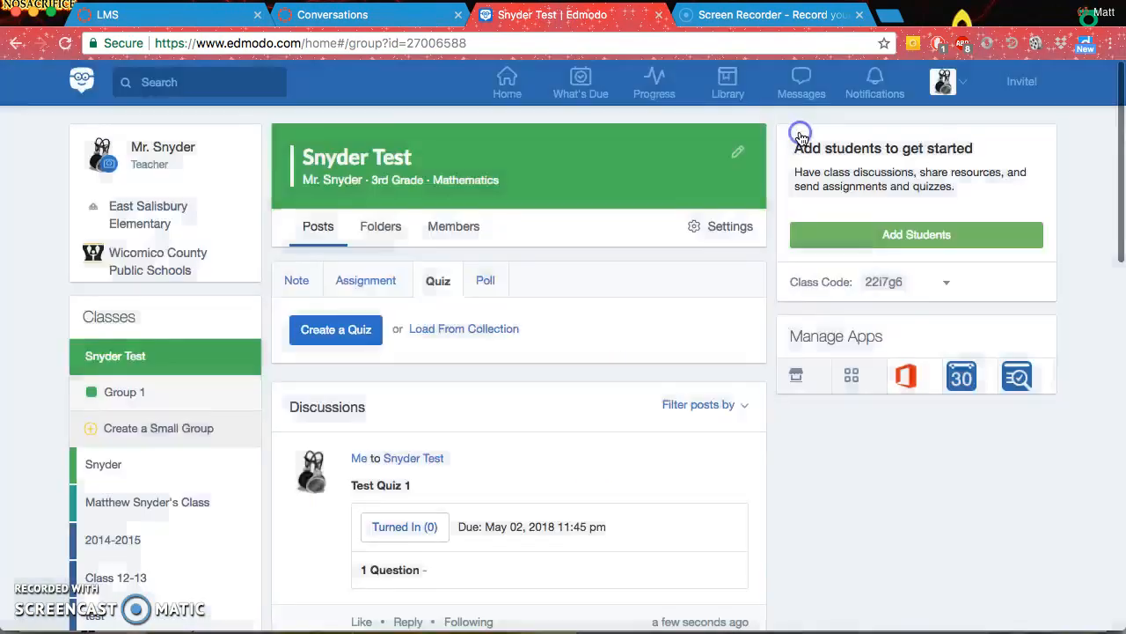
click(800, 134)
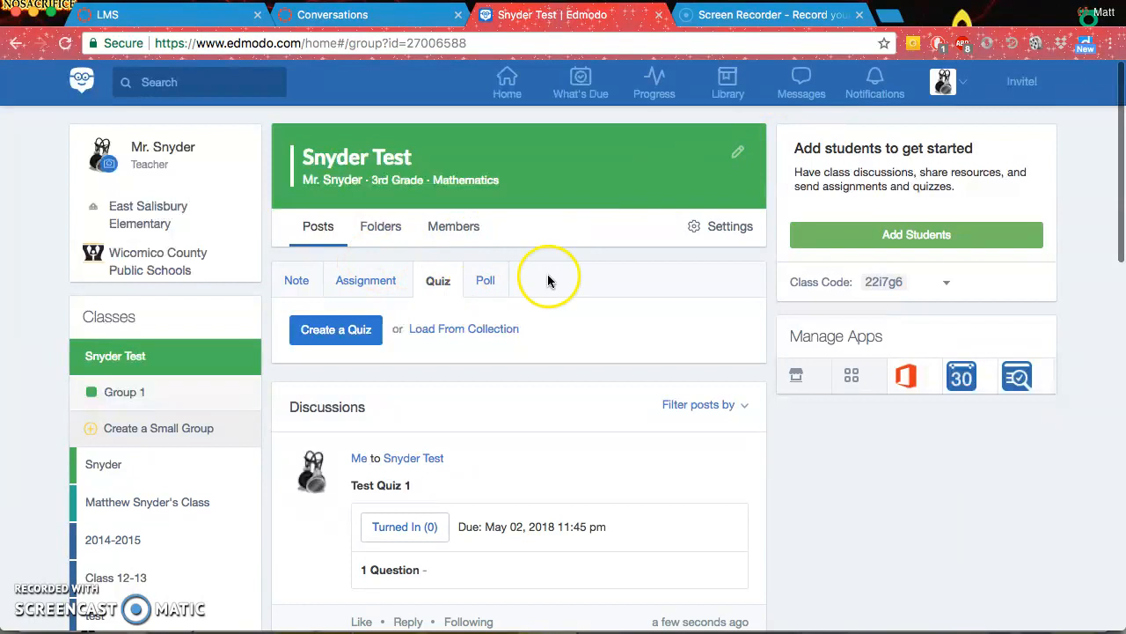
Show the note form for the class and review the existing quiz, discussion and assignment posts with their replies.
click(296, 280)
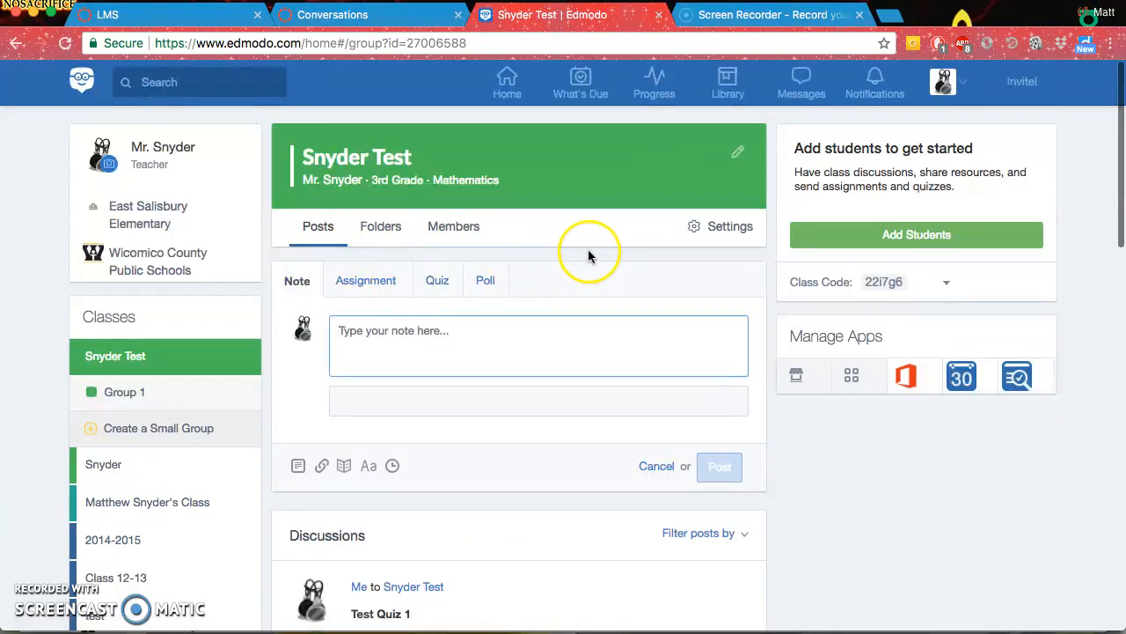
scroll(588, 255, down, 2)
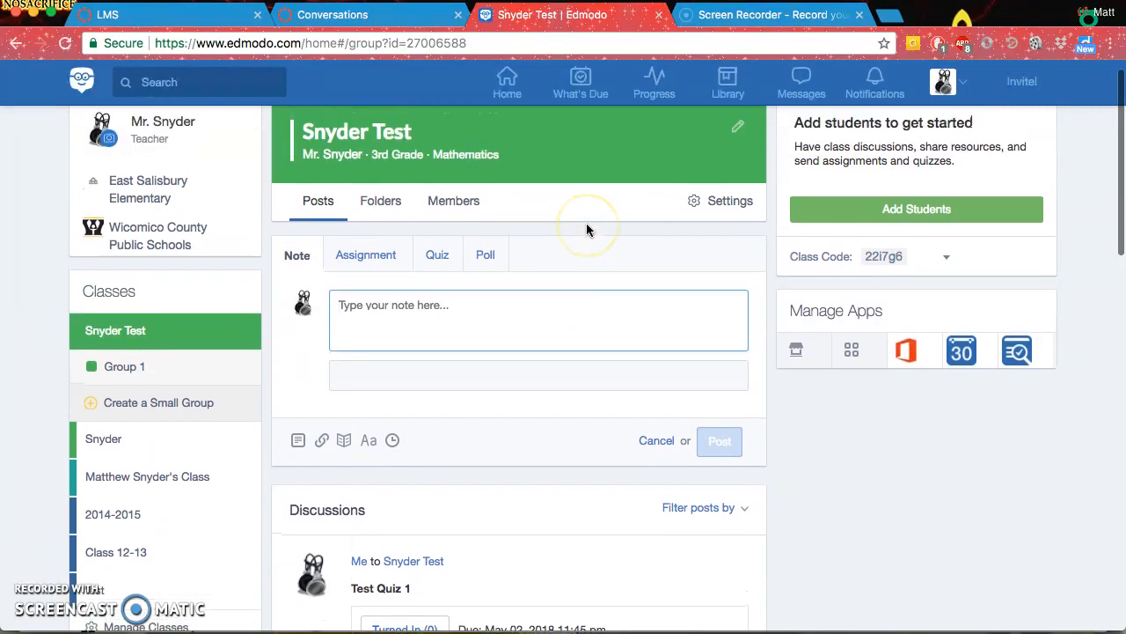
scroll(587, 227, up, 2)
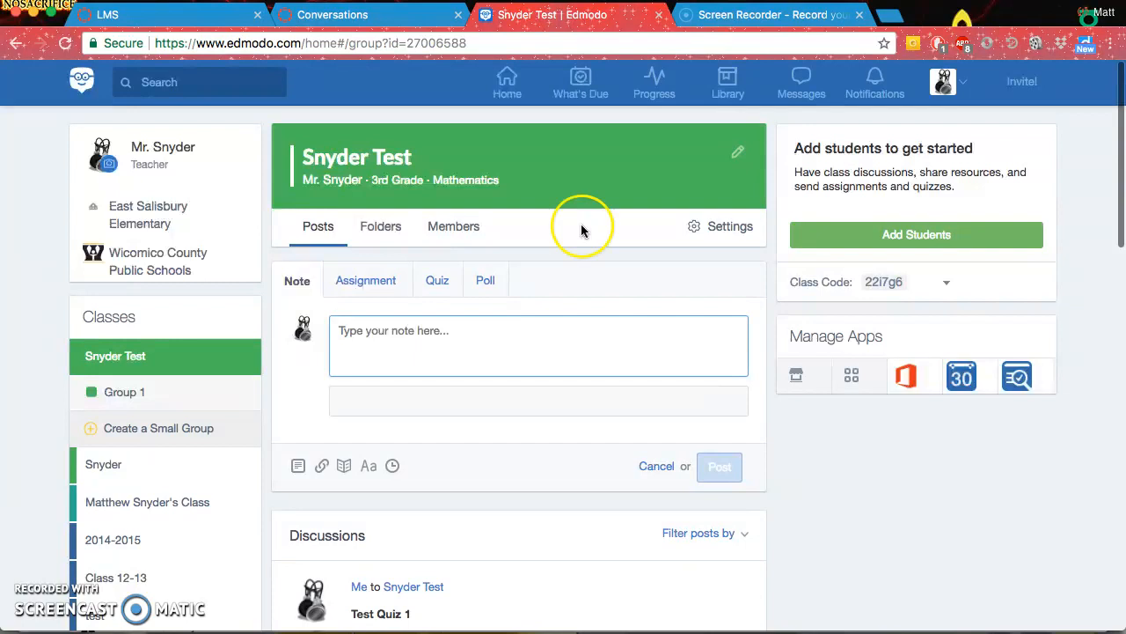
scroll(530, 300, down, 2)
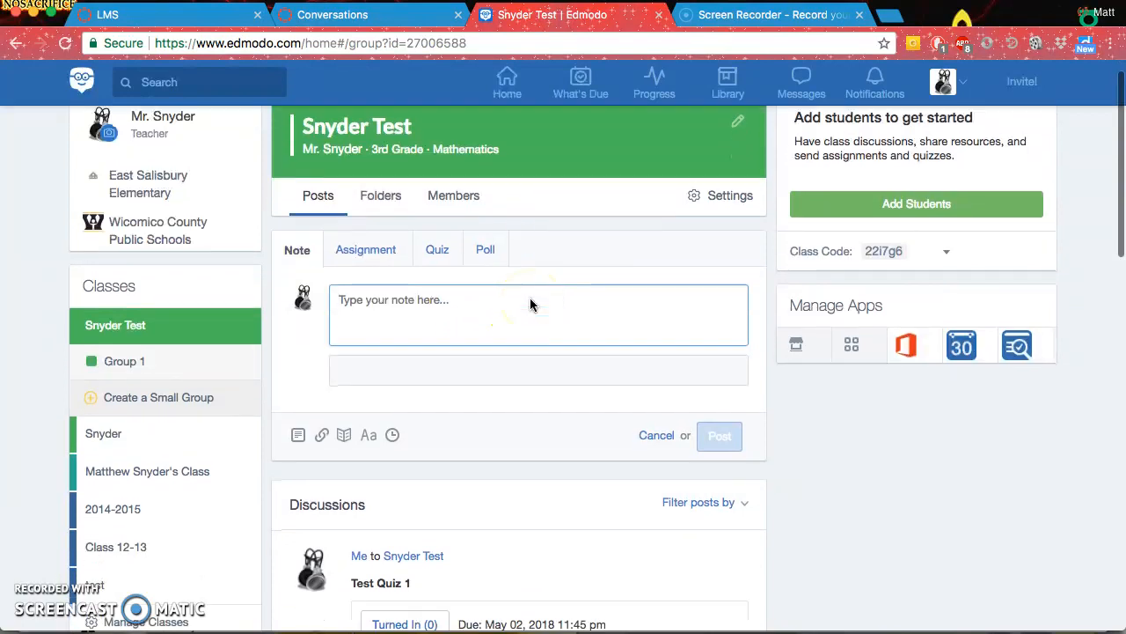
scroll(530, 304, down, 10)
scroll(530, 303, down, 3)
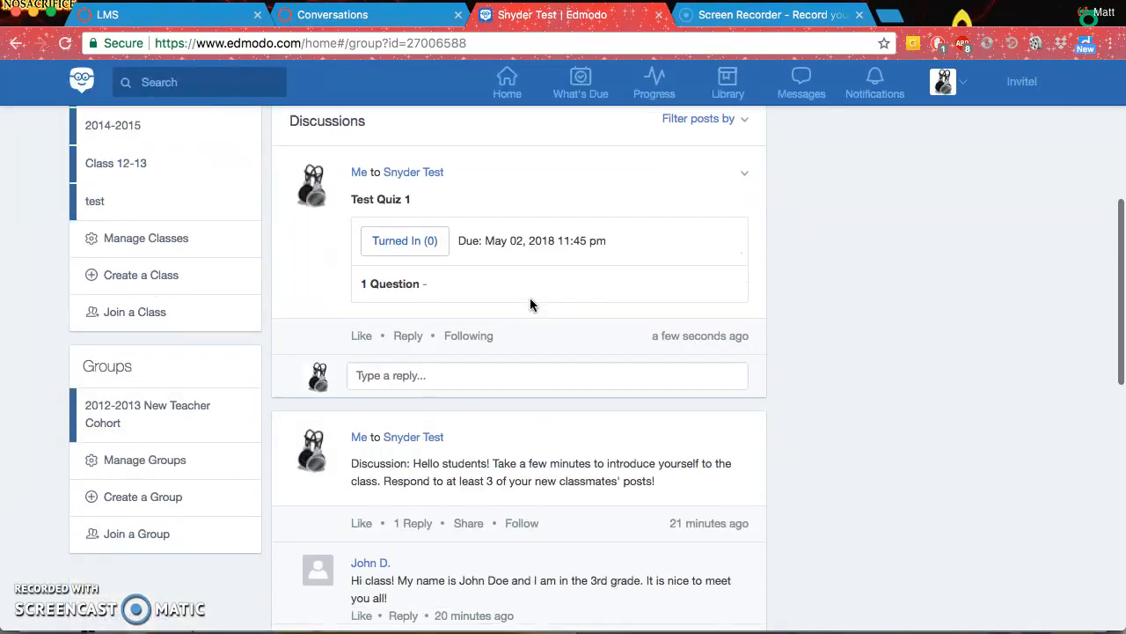
scroll(530, 304, down, 6)
scroll(530, 303, down, 1)
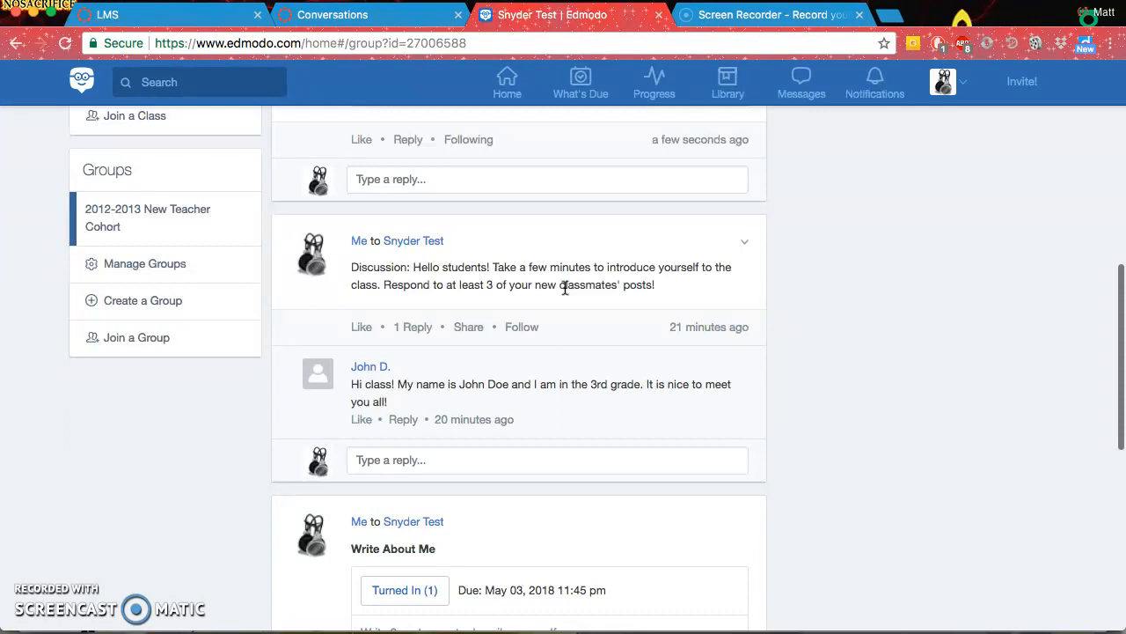
scroll(565, 288, down, 1)
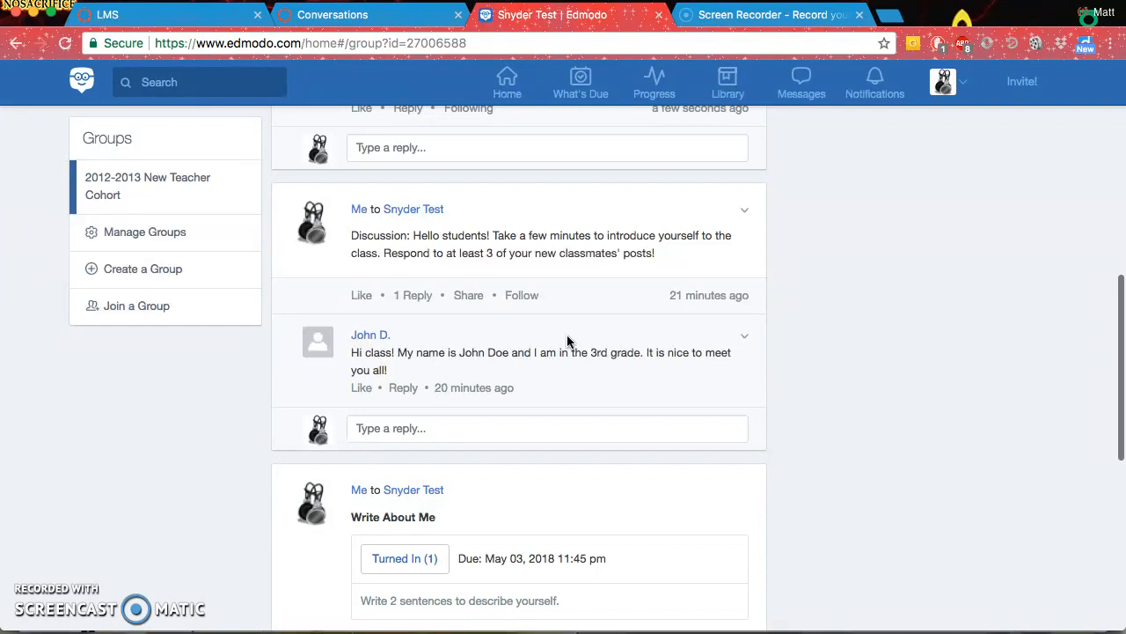
scroll(567, 335, up, 10)
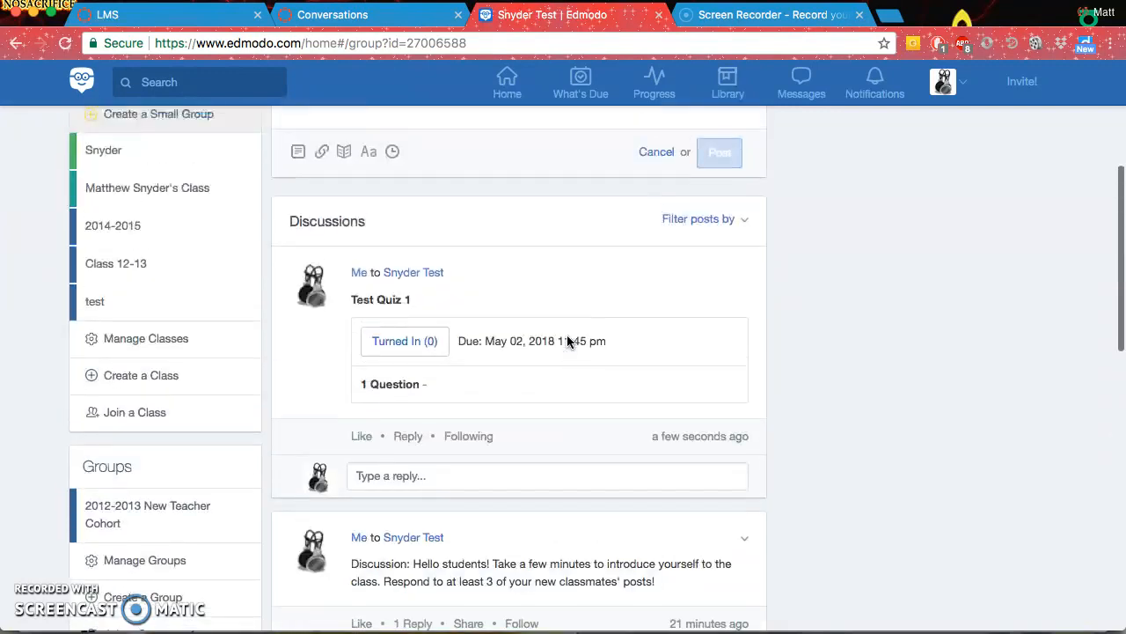
scroll(557, 334, up, 2)
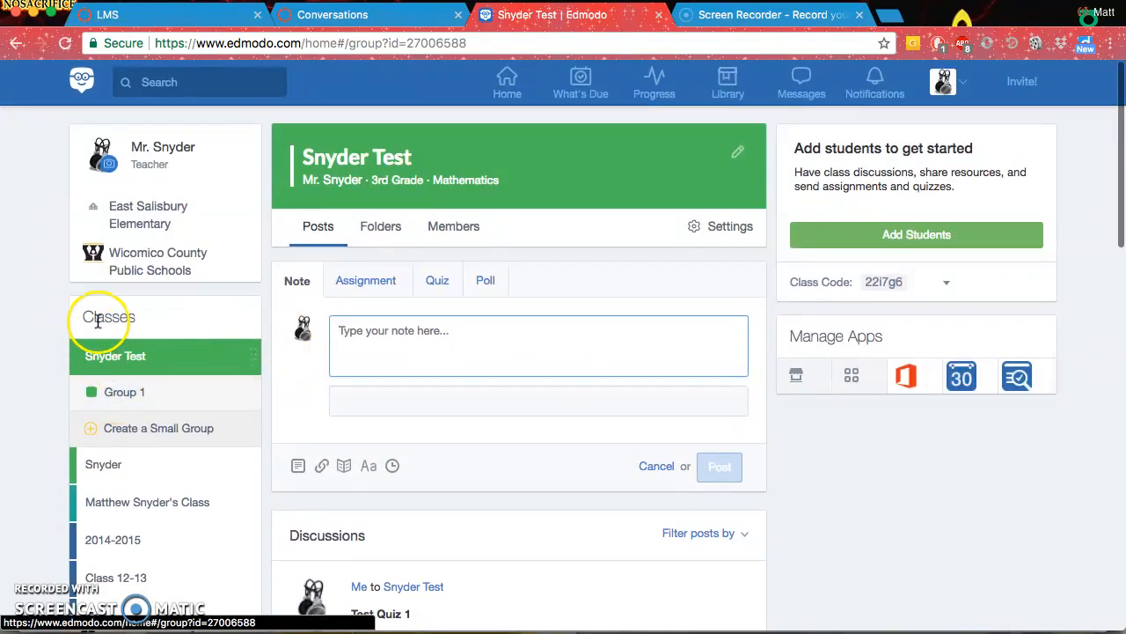
Open the small group Group 1 and look over its posting area and discussions.
click(146, 397)
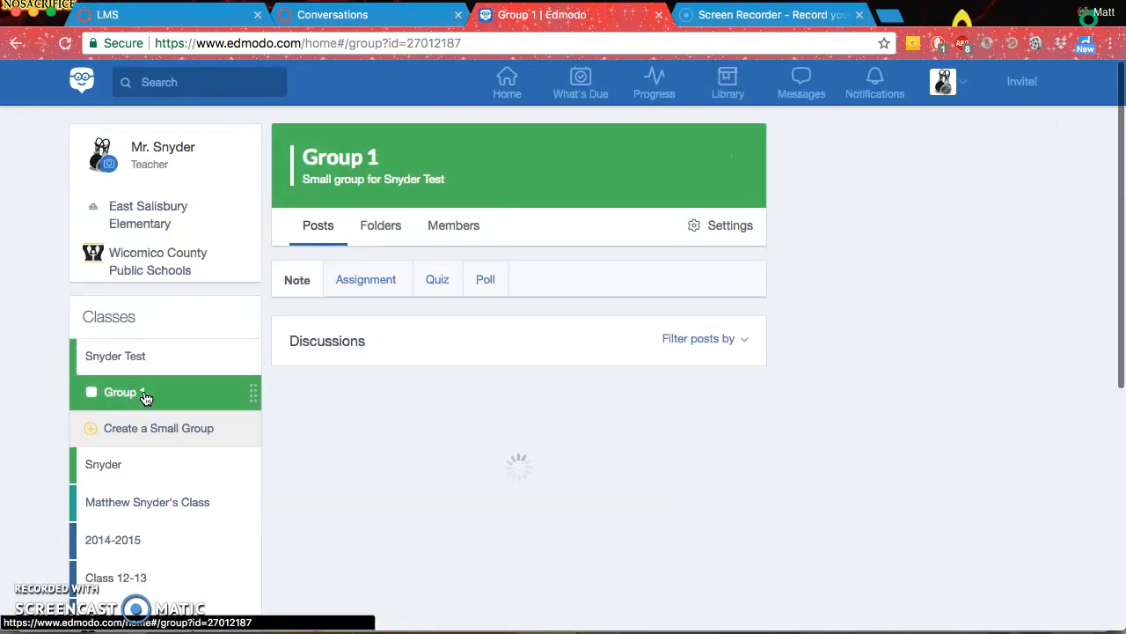
scroll(301, 401, down, 3)
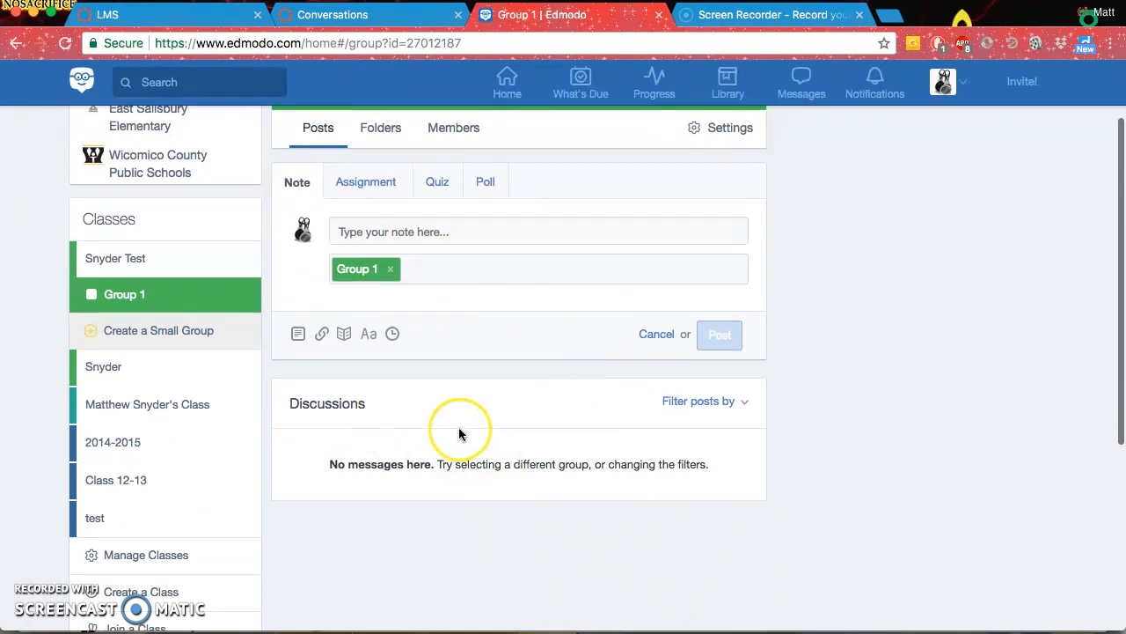
scroll(459, 431, up, 3)
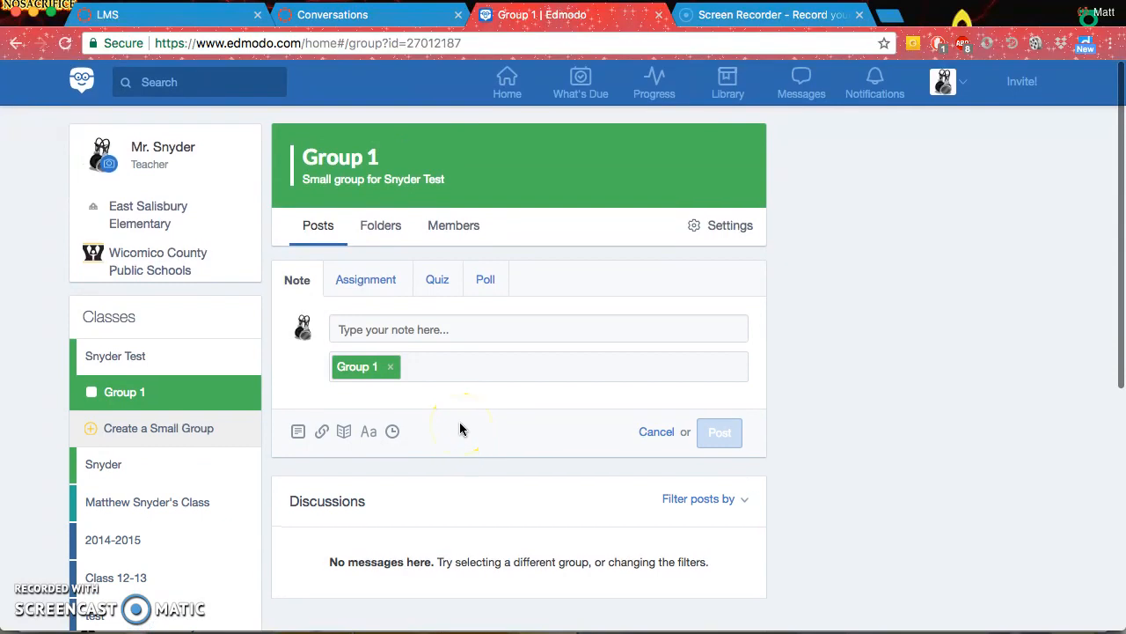
scroll(459, 429, down, 2)
scroll(460, 428, up, 3)
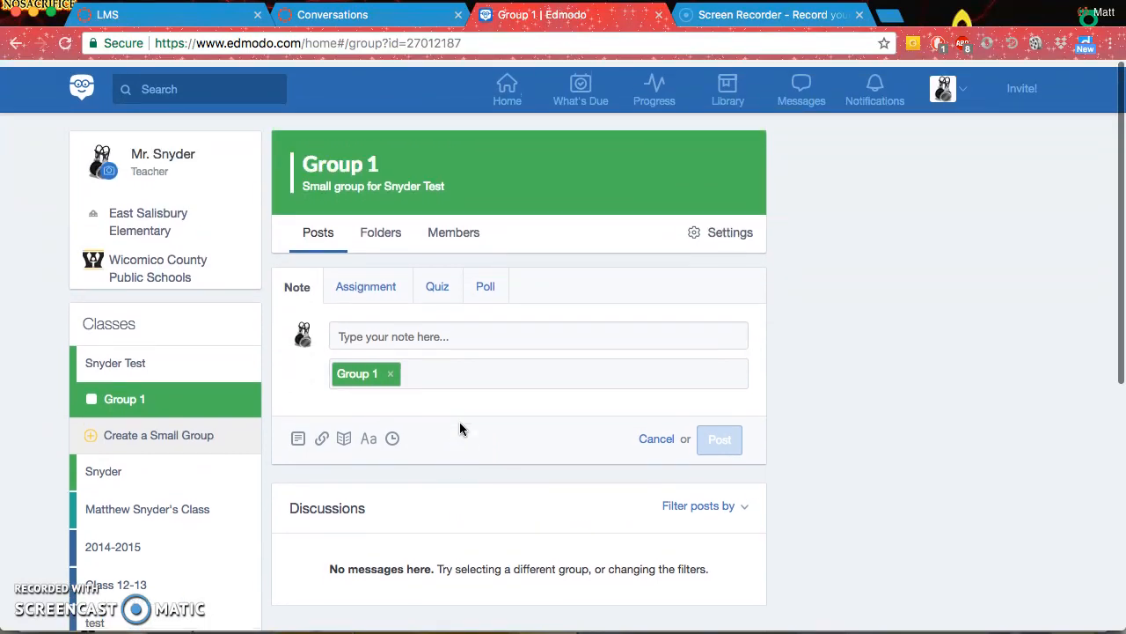
View the blank assignment and poll forms addressed to Group 1.
click(362, 286)
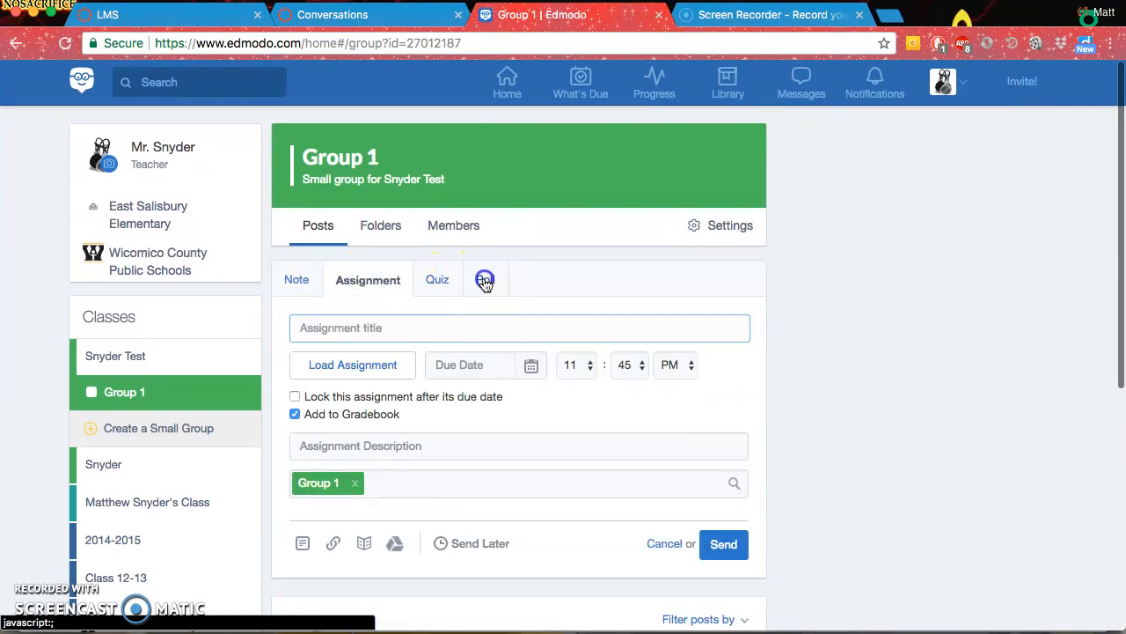
click(485, 279)
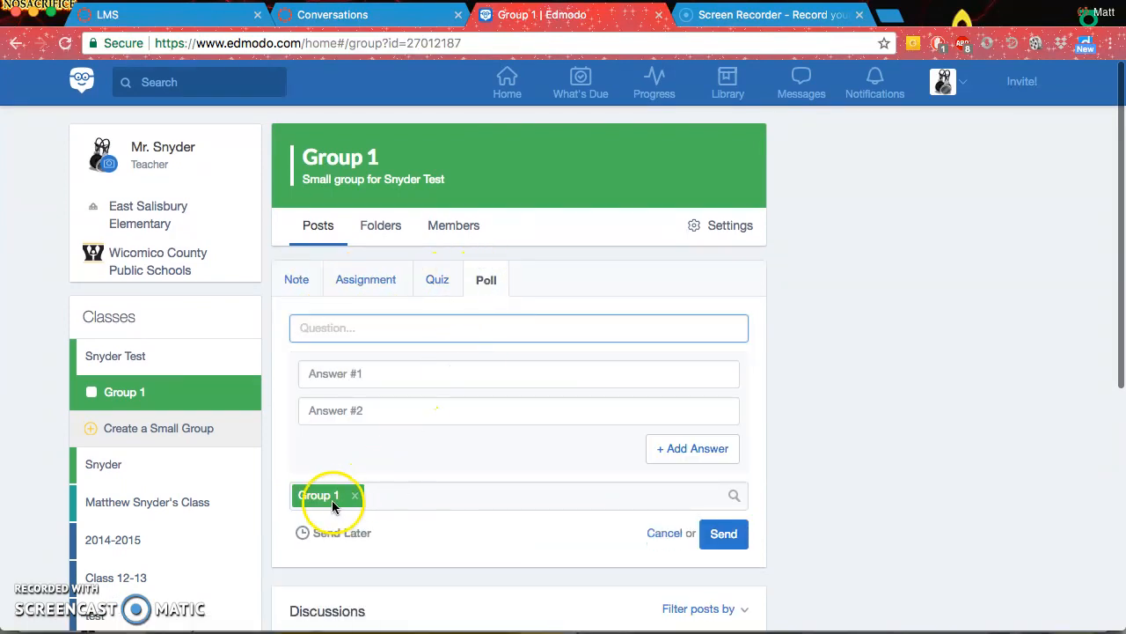
scroll(465, 445, down, 3)
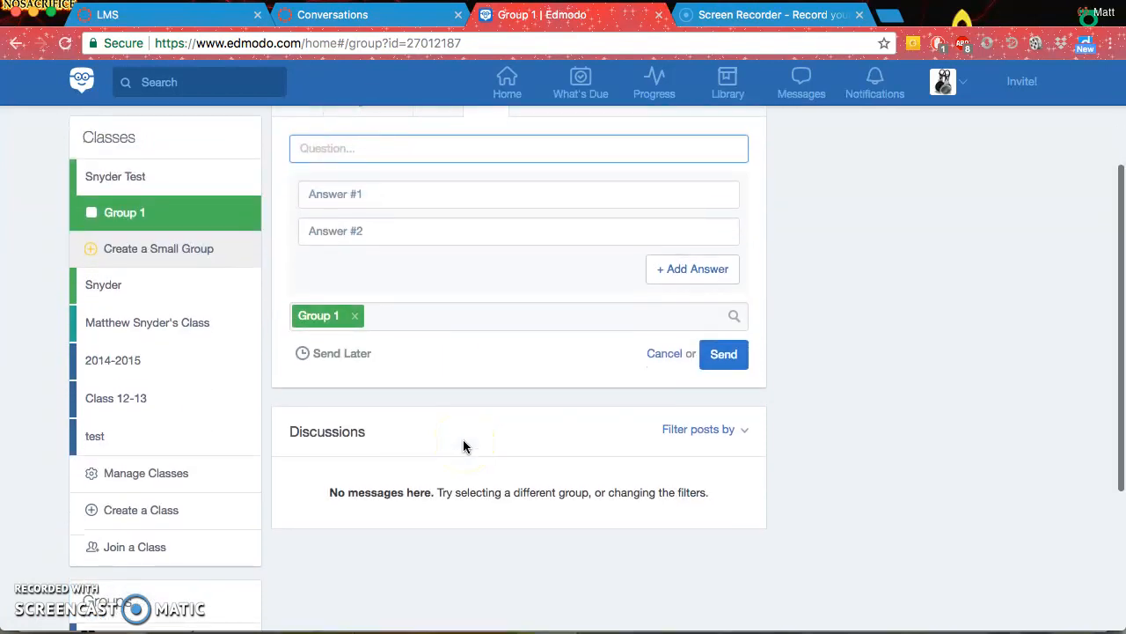
scroll(465, 454, up, 3)
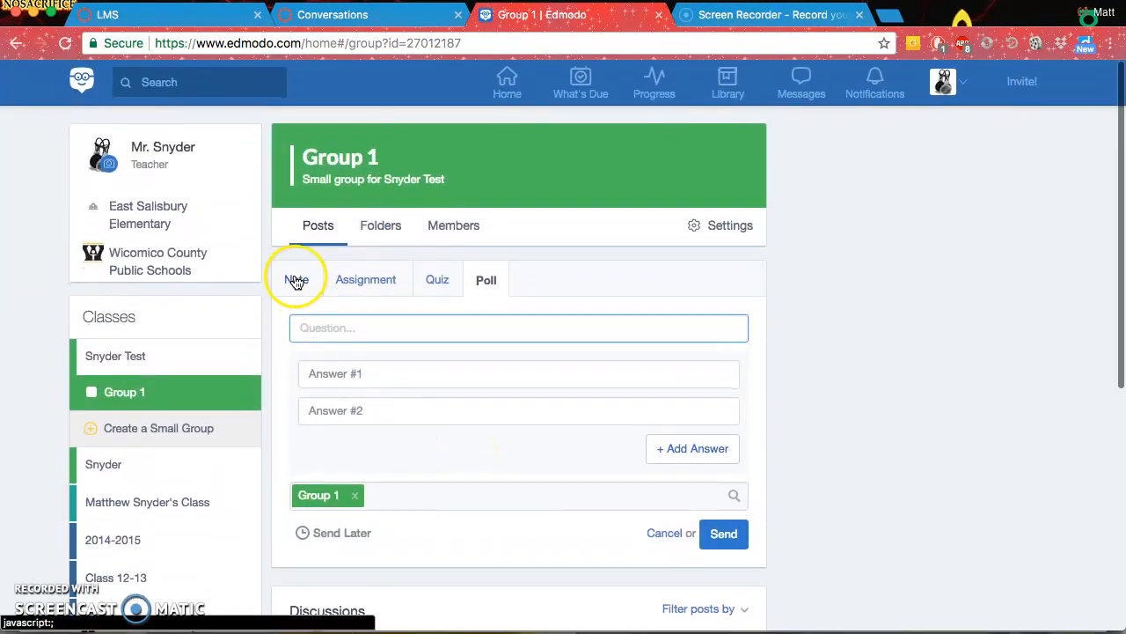
Return to the main class above Group 1 and attach InventoryOfTraits.pdf from My Documents to a new note.
click(145, 352)
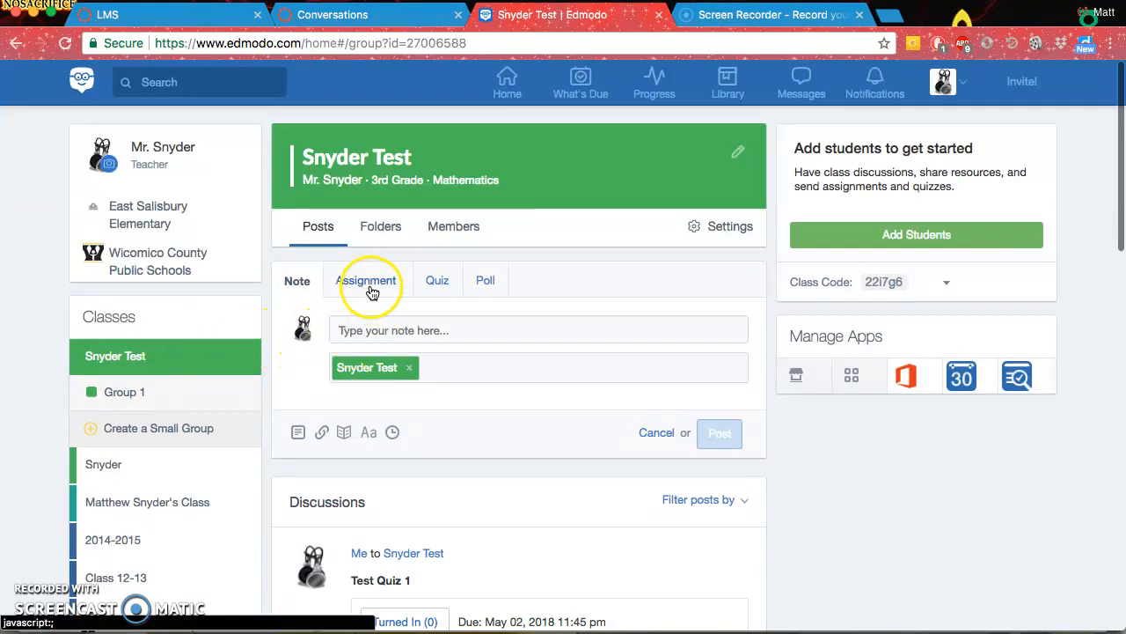
scroll(369, 293, down, 1)
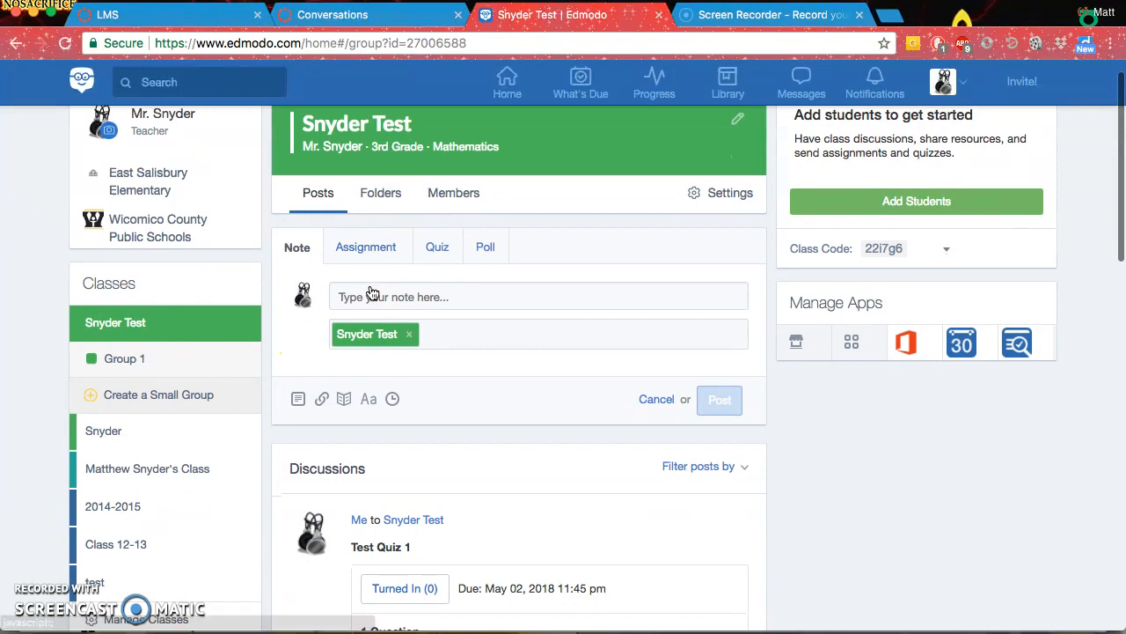
scroll(462, 307, down, 1)
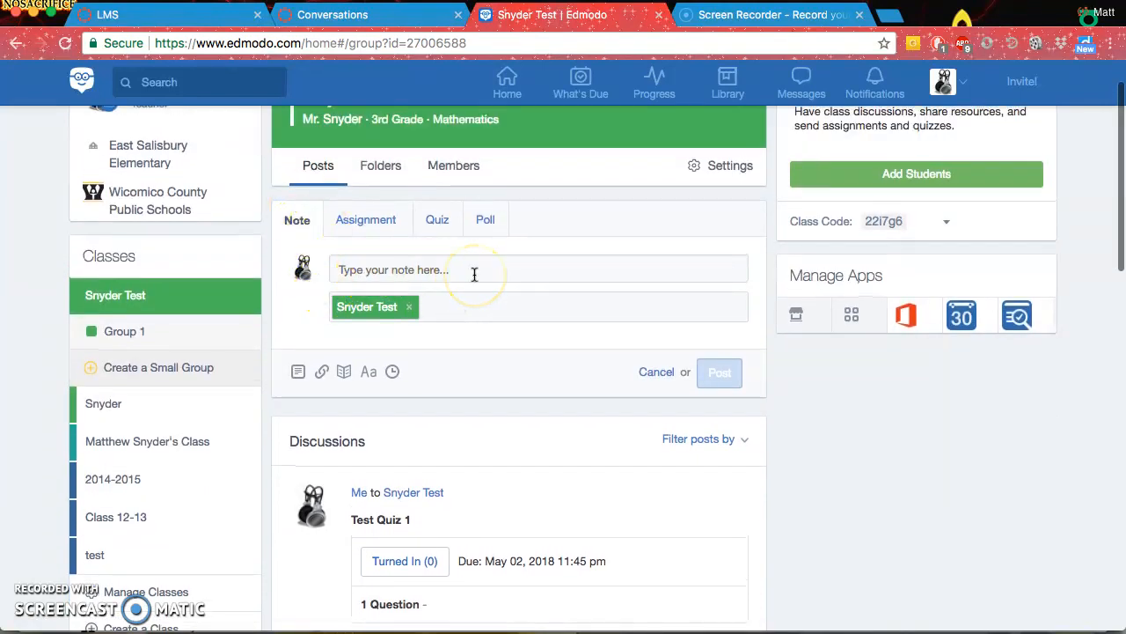
scroll(474, 274, up, 1)
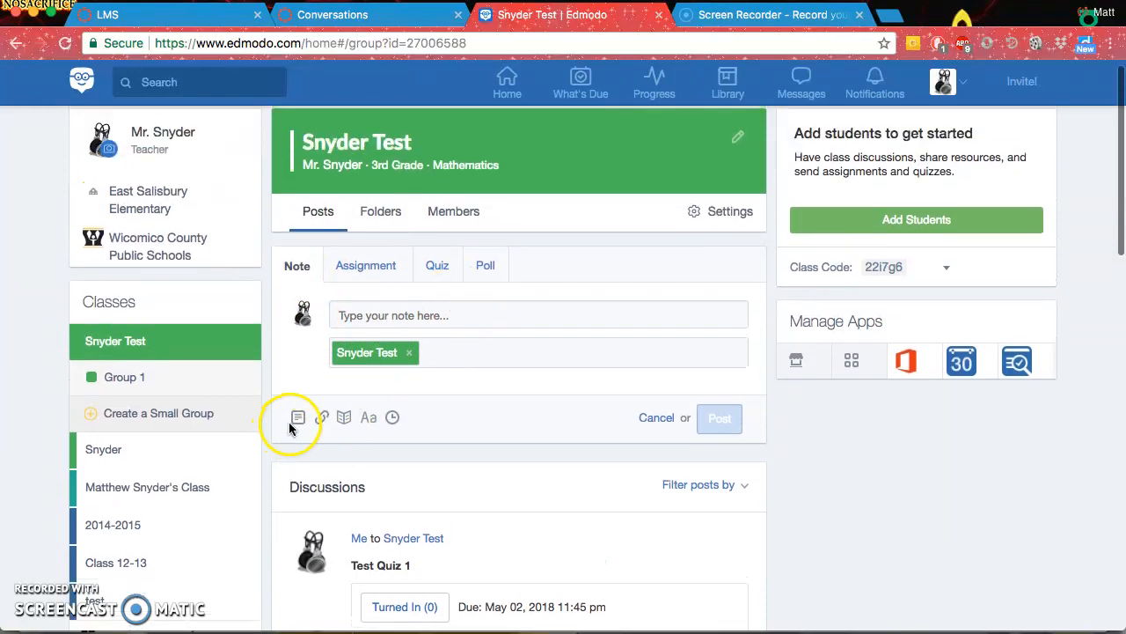
click(296, 419)
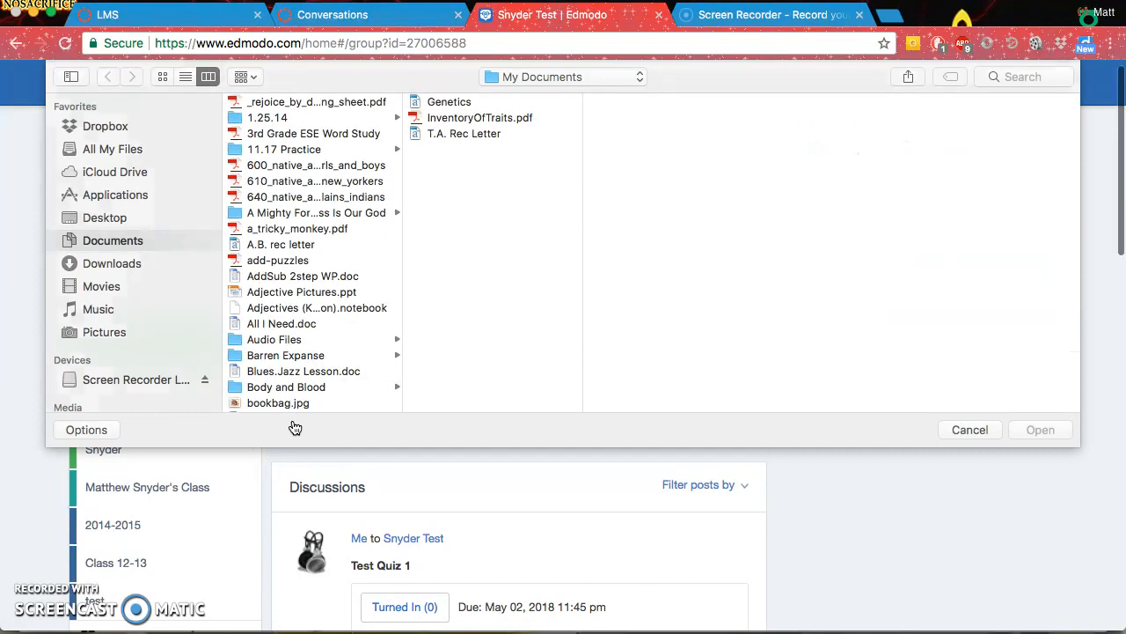
click(474, 121)
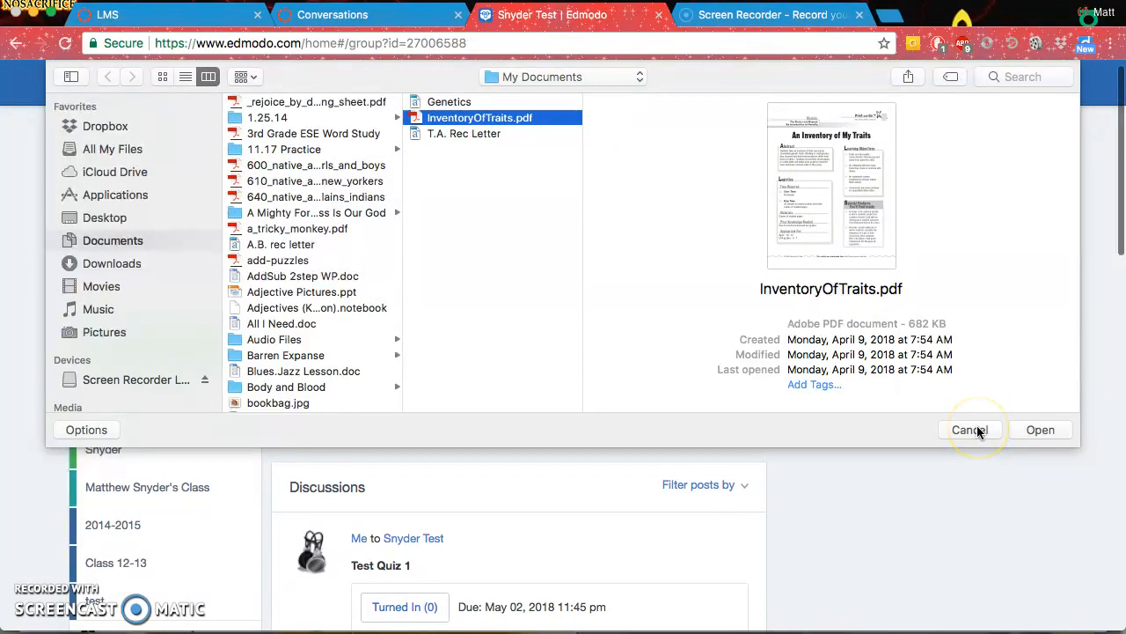
click(1023, 429)
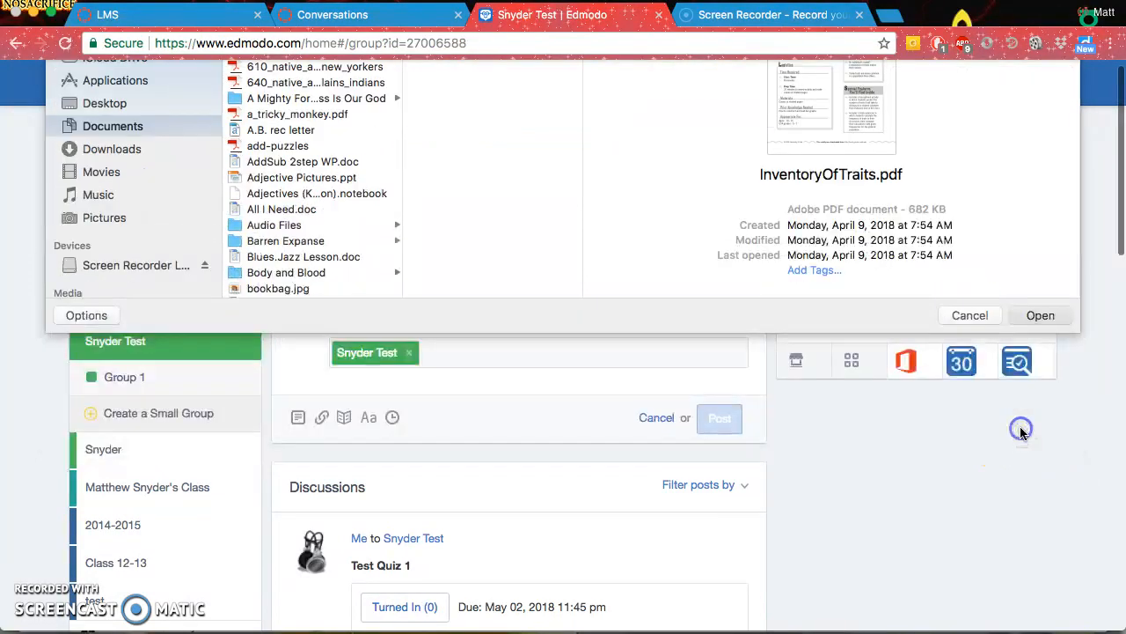
Write "Fill out this survey about your inherited traits! Return it on Monday." in the note and post it to the class.
click(436, 314)
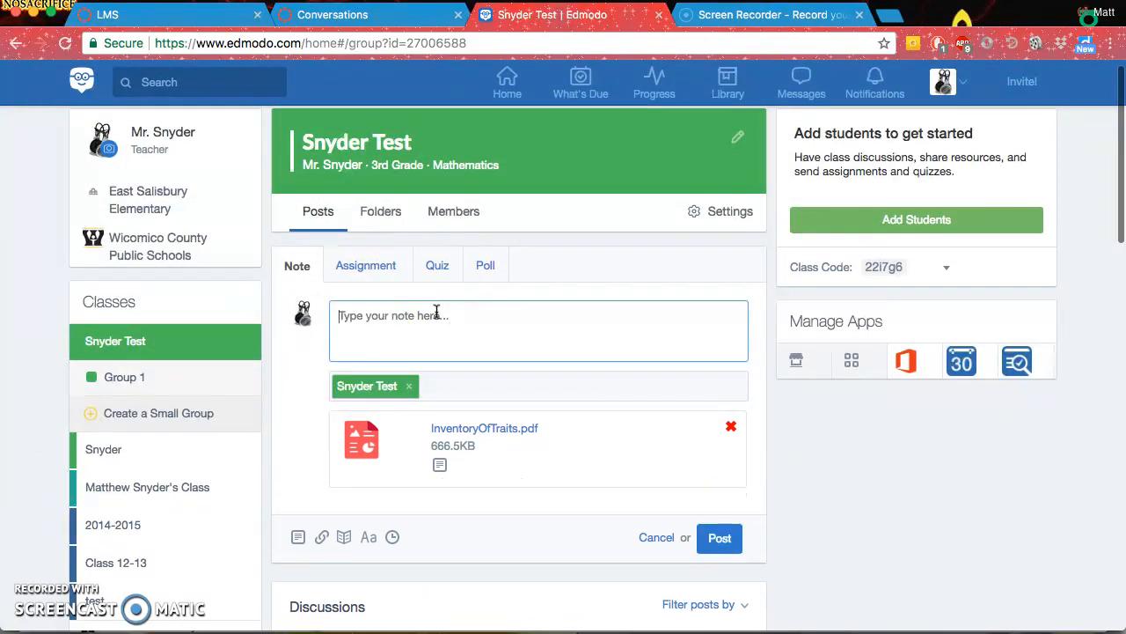
text(Fill out this)
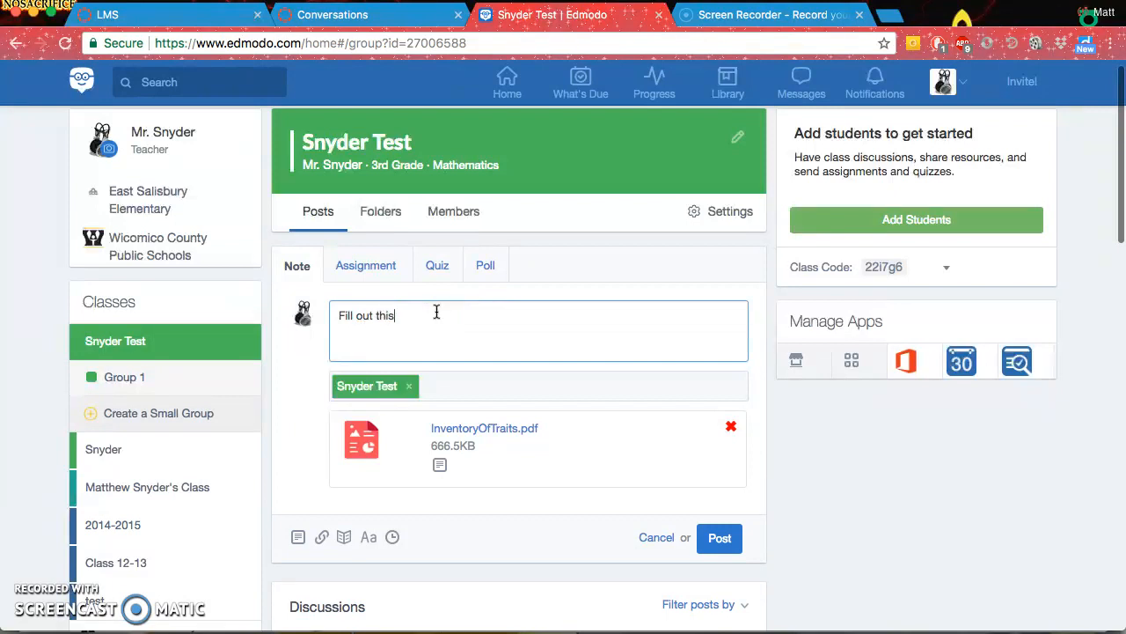
text( survey about your inherit)
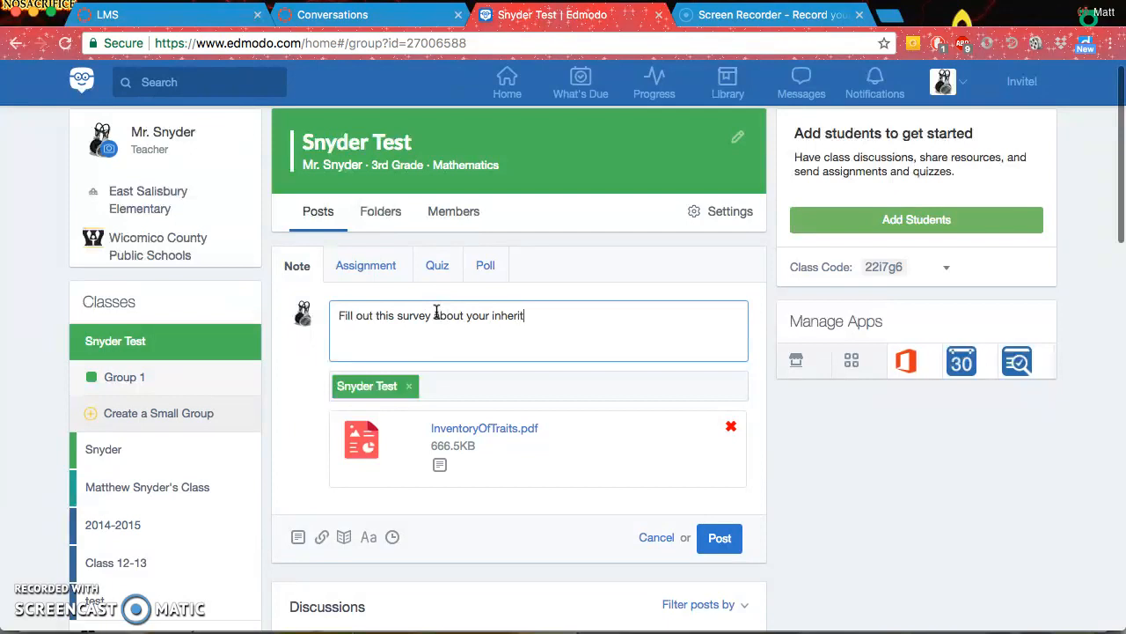
text(ed traits! Teturn it on Mon)
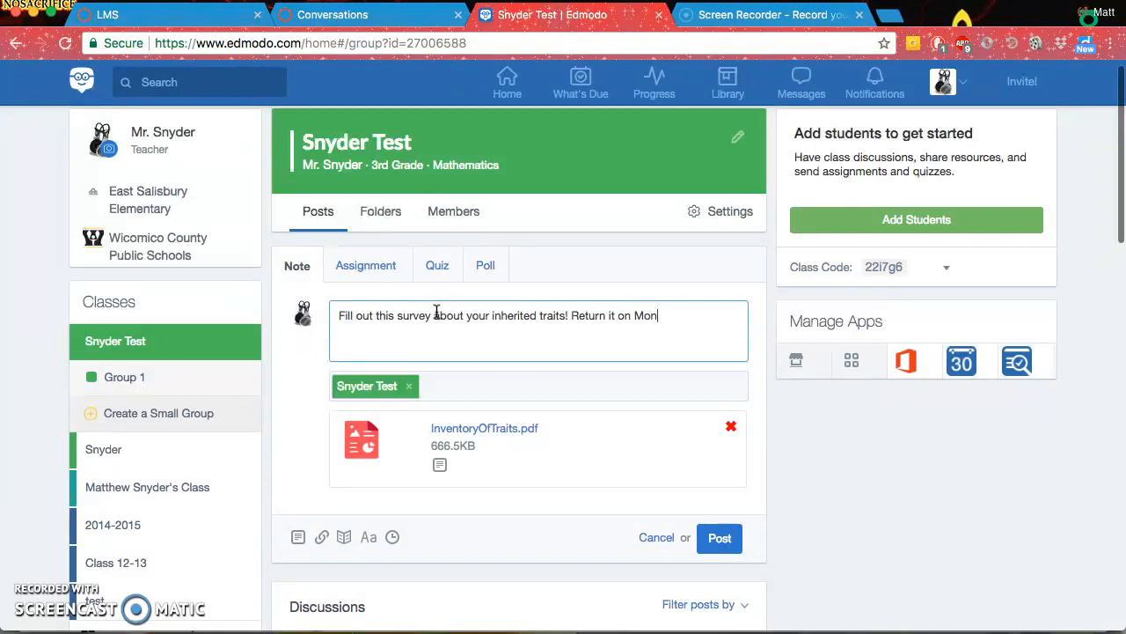
text(day.)
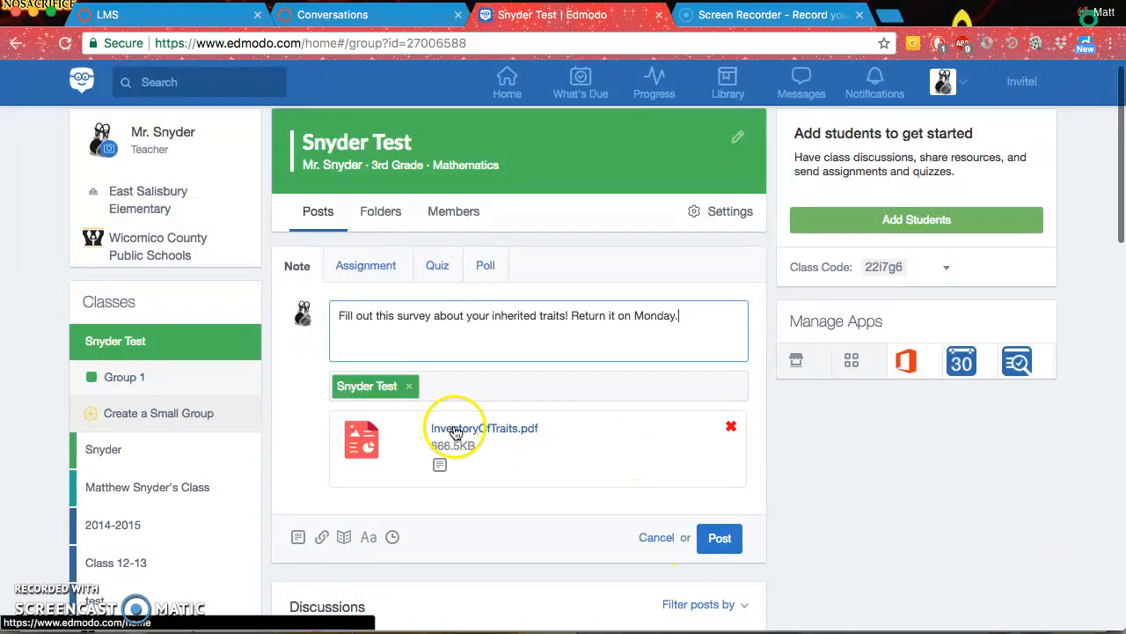
click(720, 538)
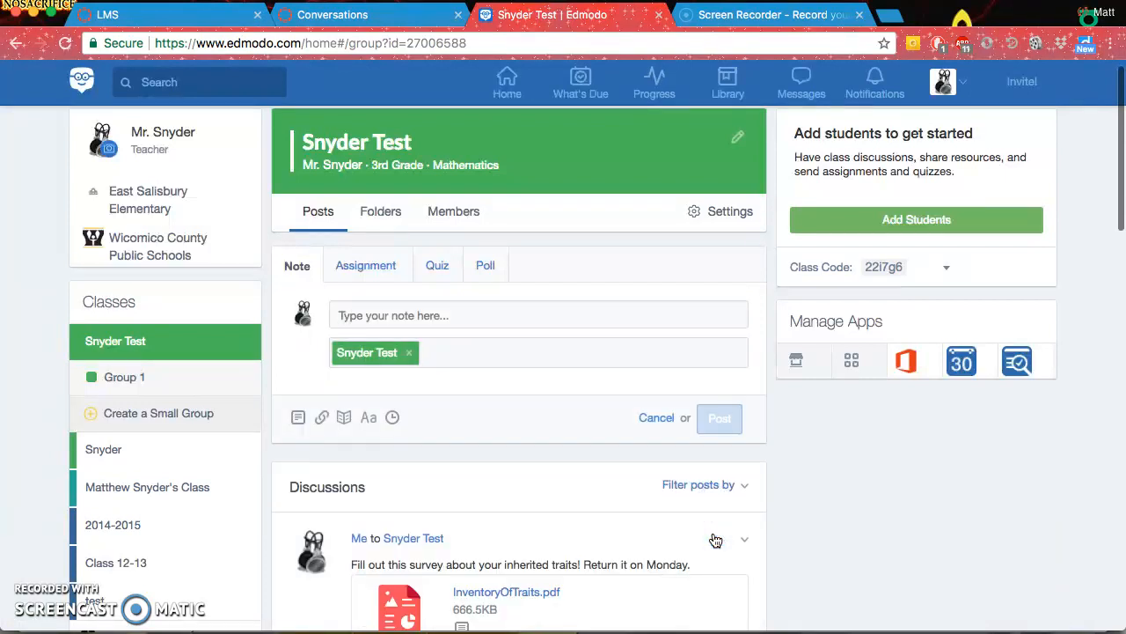
scroll(716, 540, down, 3)
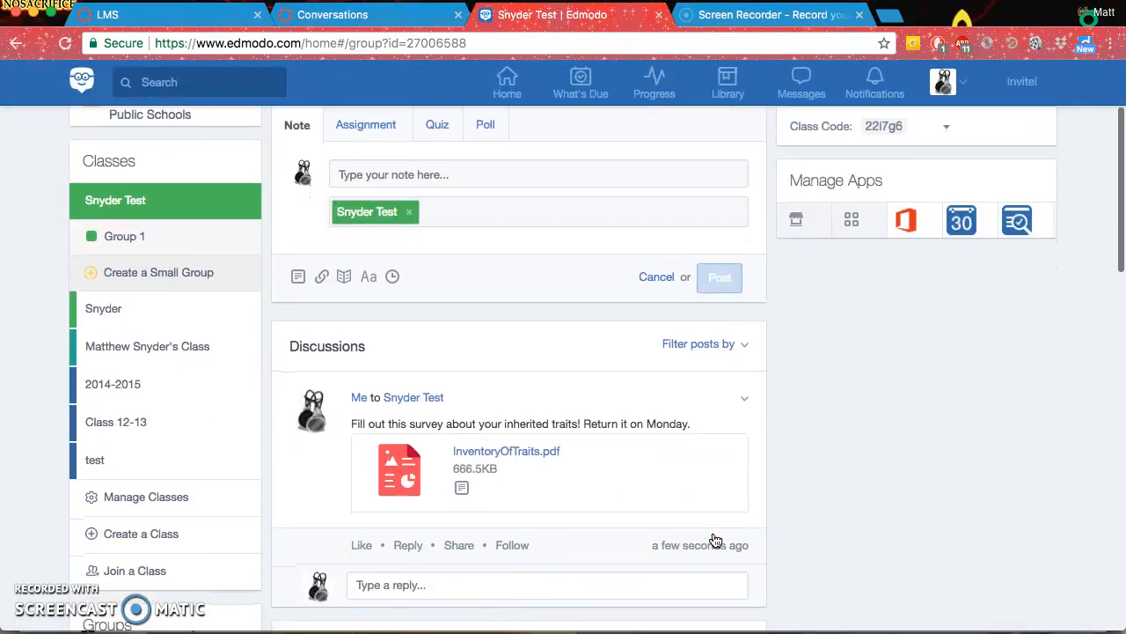
Start a new assignment for the class and title it "Inherited Traits".
scroll(715, 539, up, 3)
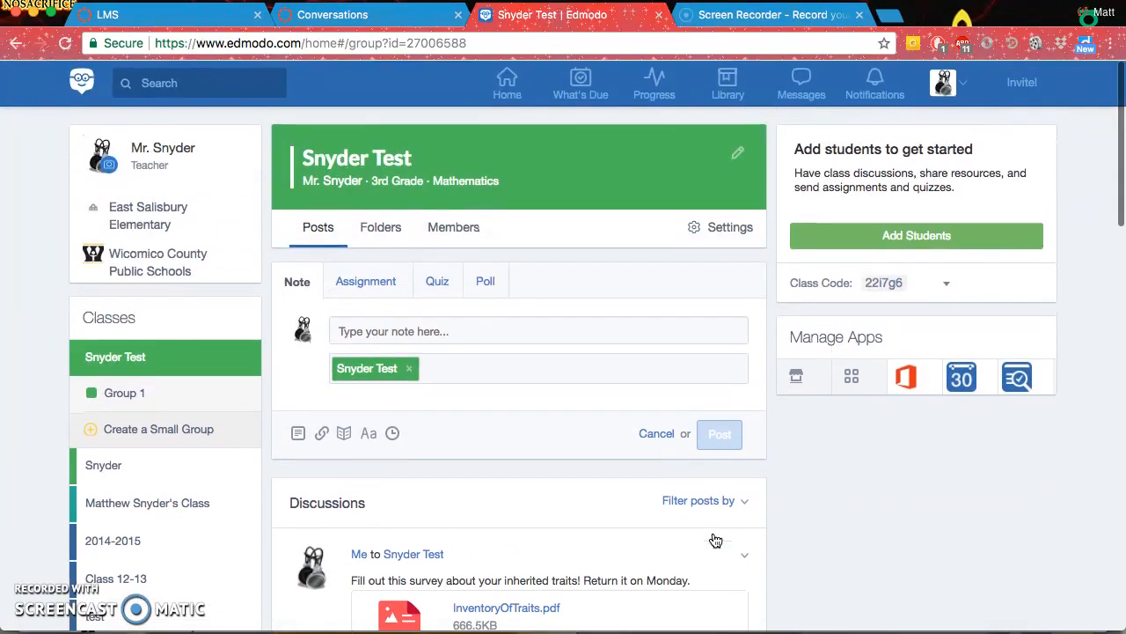
click(366, 275)
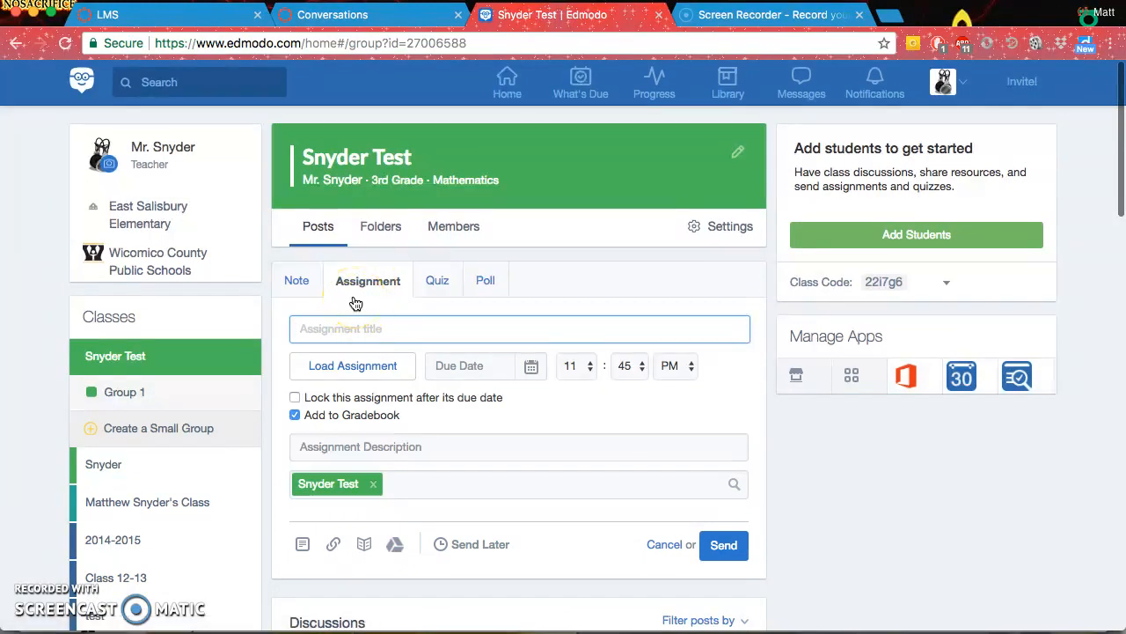
scroll(356, 302, down, 1)
click(357, 294)
text(Inh)
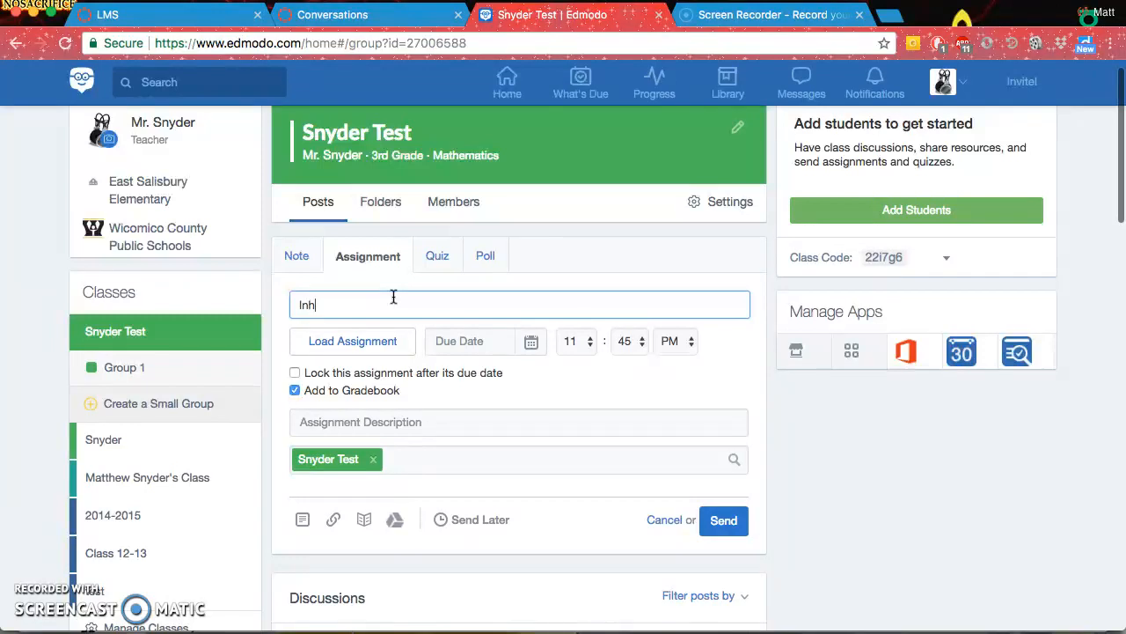
text(erited Traits)
Examine the assignment's attachment options for files, links, library items and Google Drive, closing the link form without attaching anything.
click(303, 519)
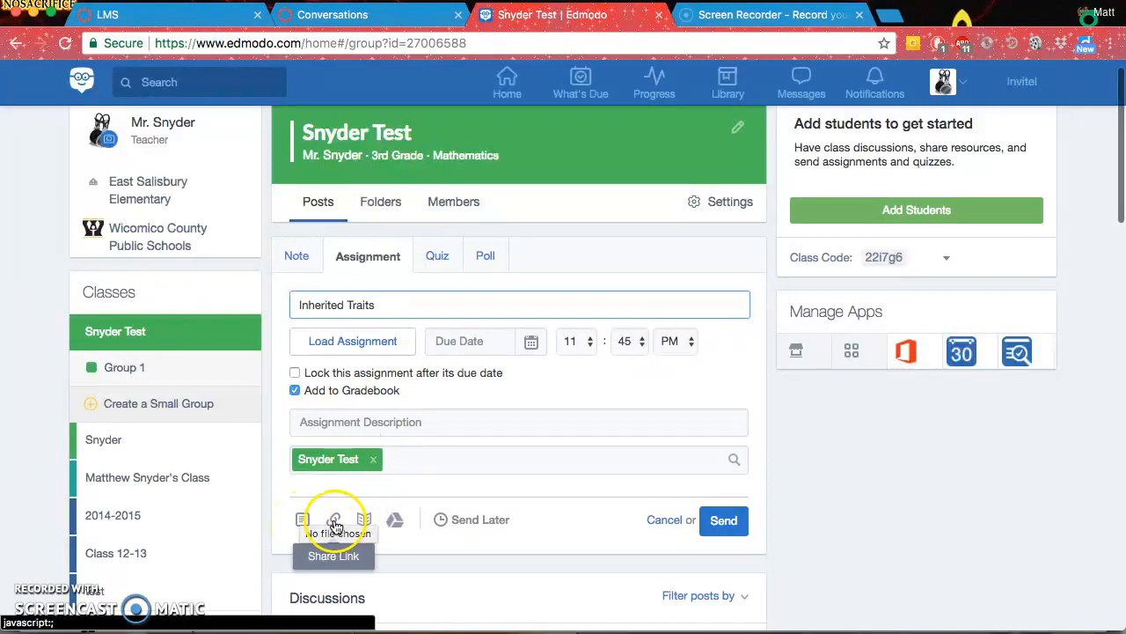
click(334, 520)
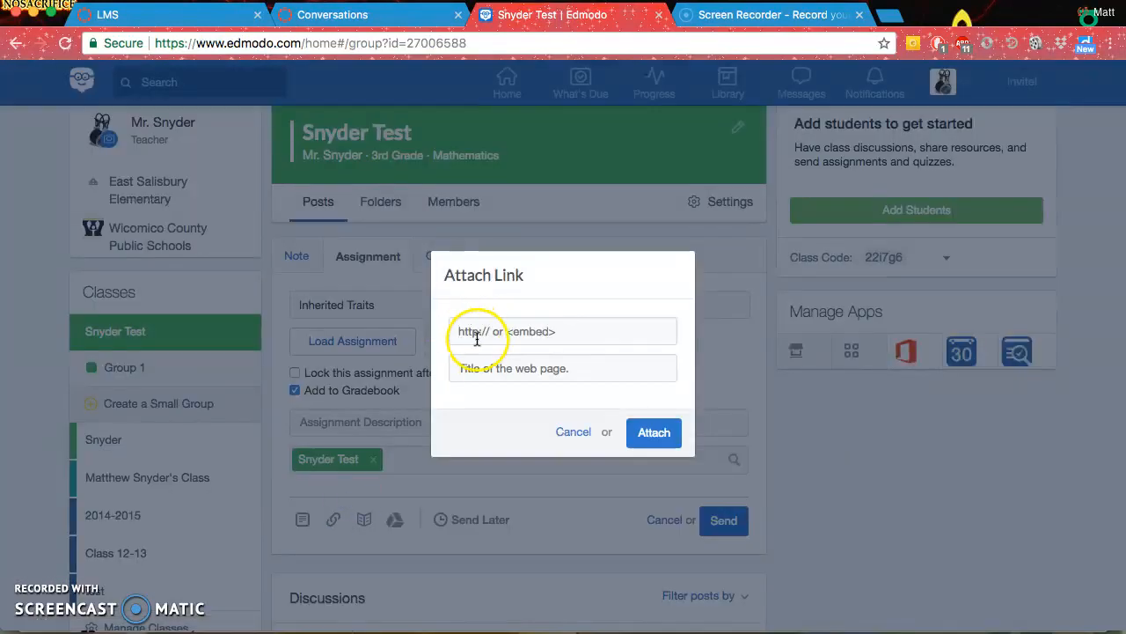
click(571, 435)
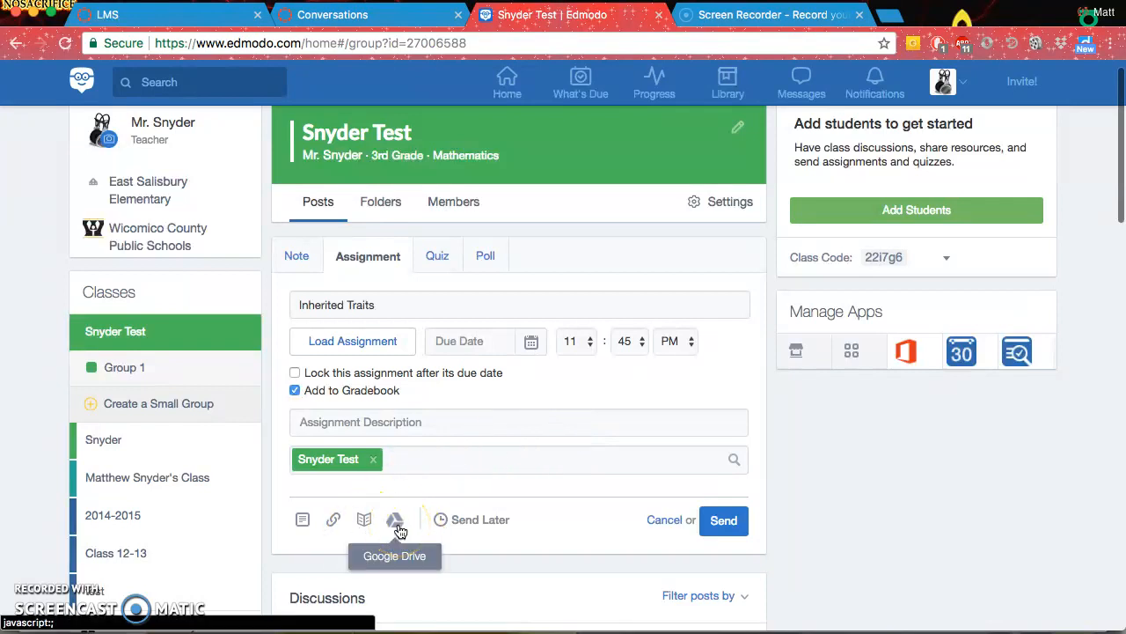
click(366, 524)
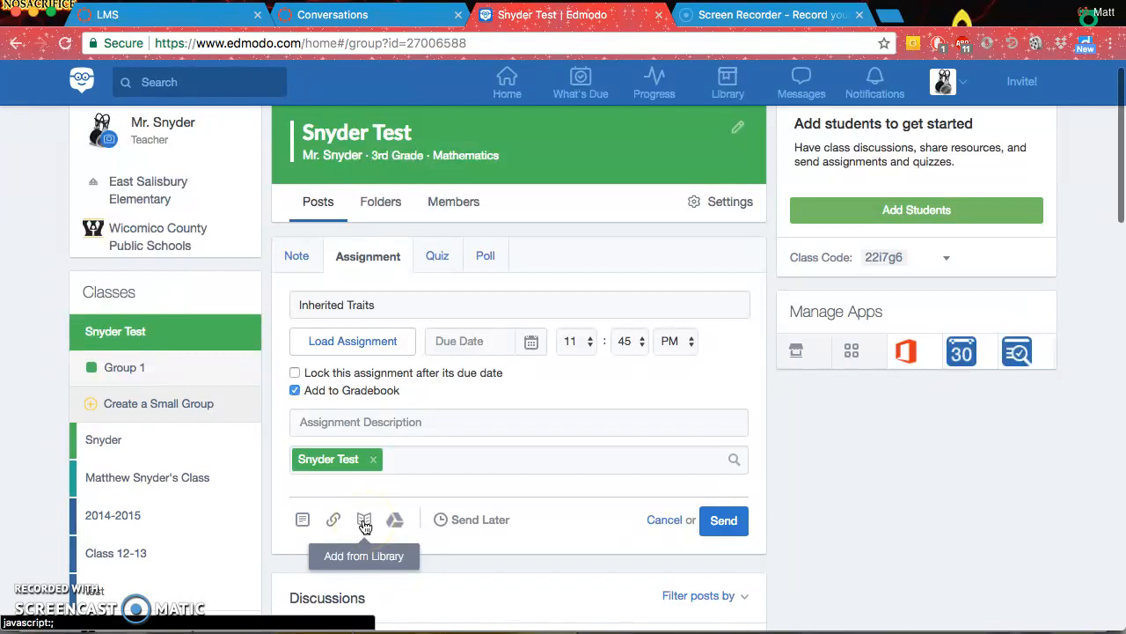
click(426, 461)
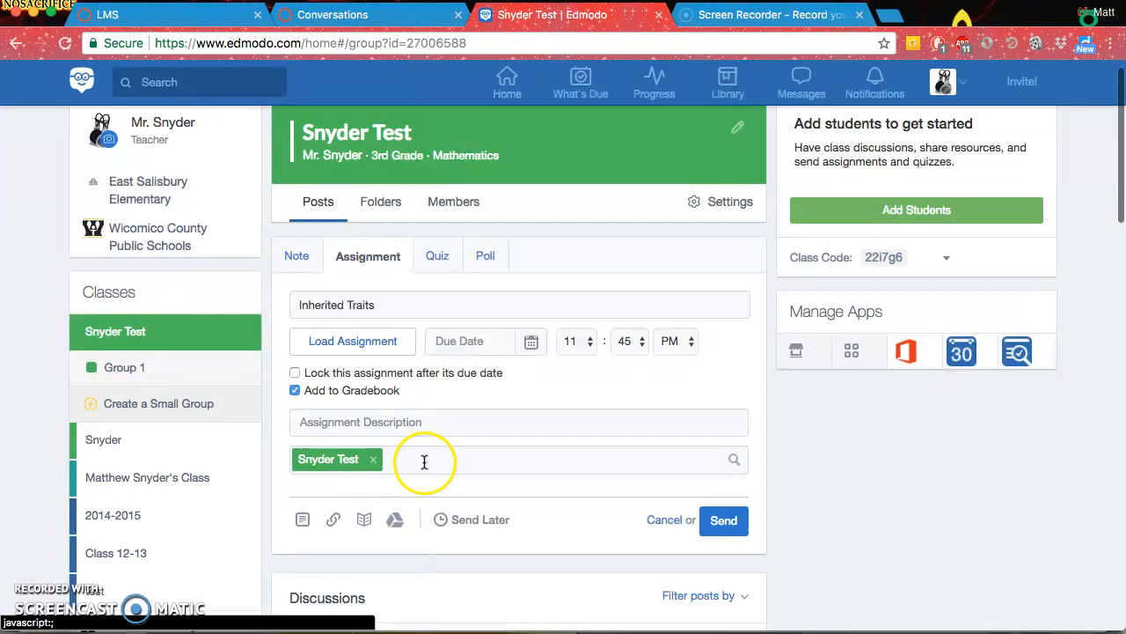
scroll(513, 467, up, 1)
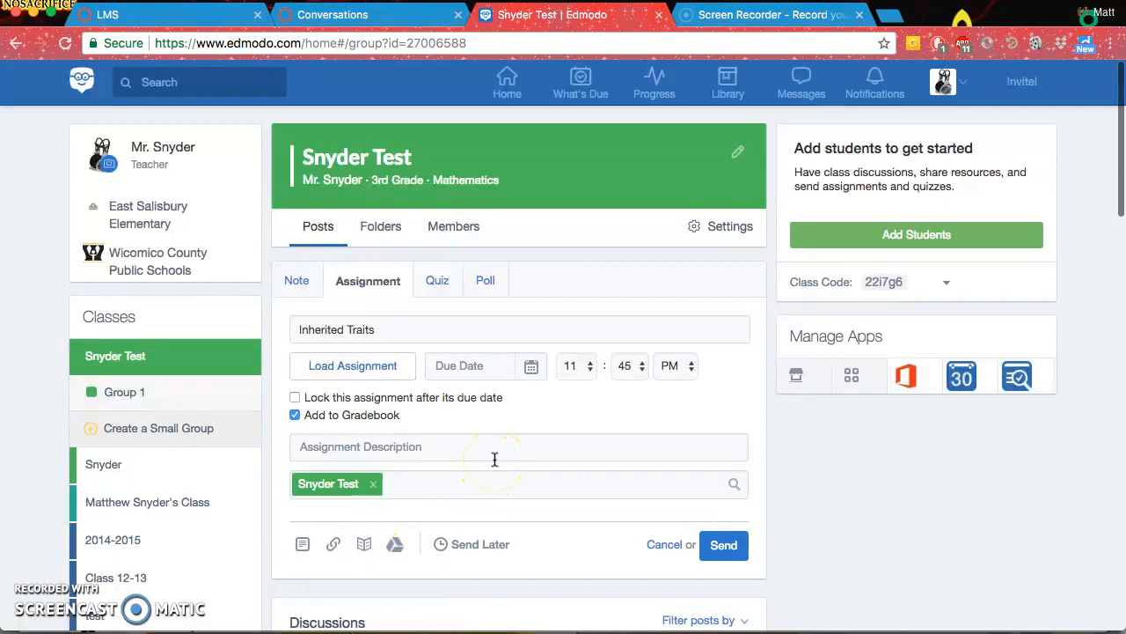
scroll(506, 403, down, 1)
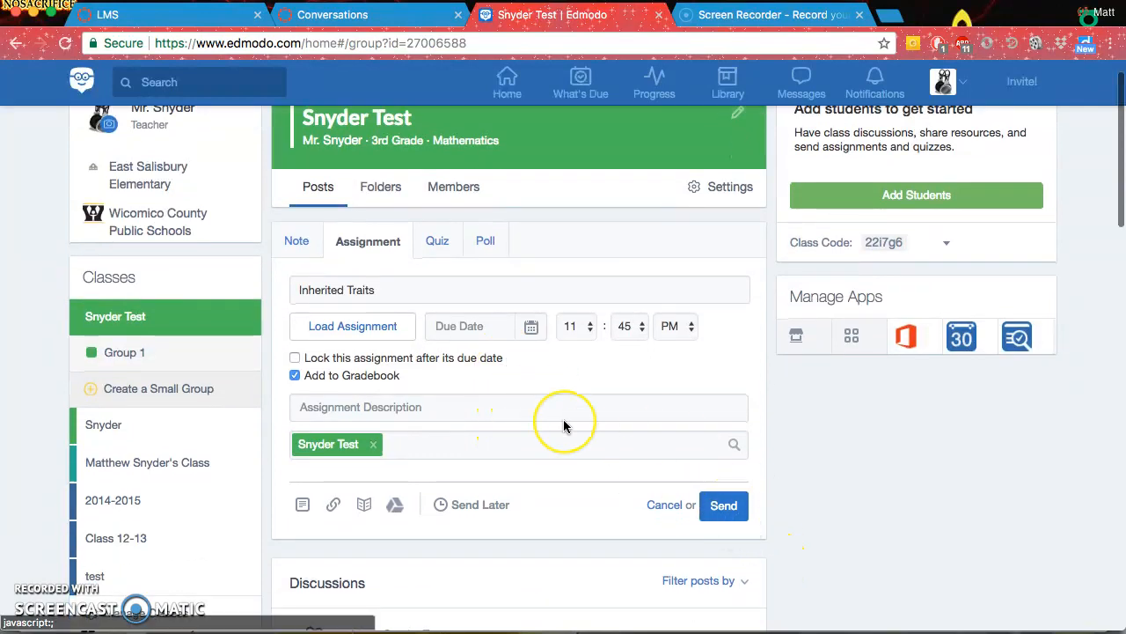
scroll(564, 426, up, 1)
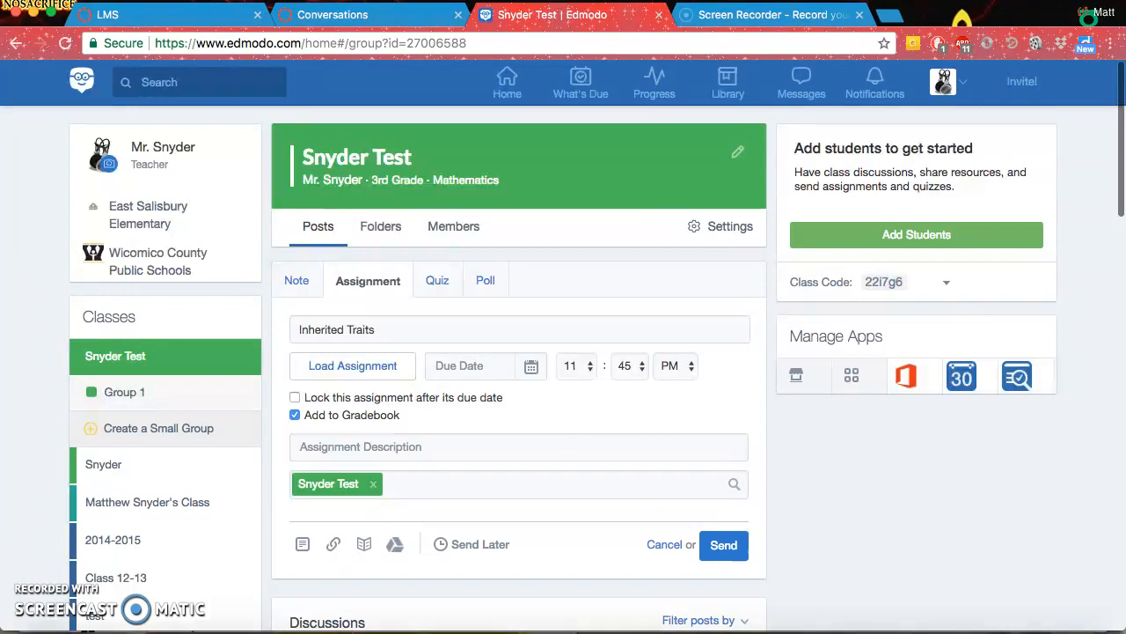
Switch to the student account in Safari and look over the Assignment Center and the note with InventoryOfTraits.pdf.
click(916, 631)
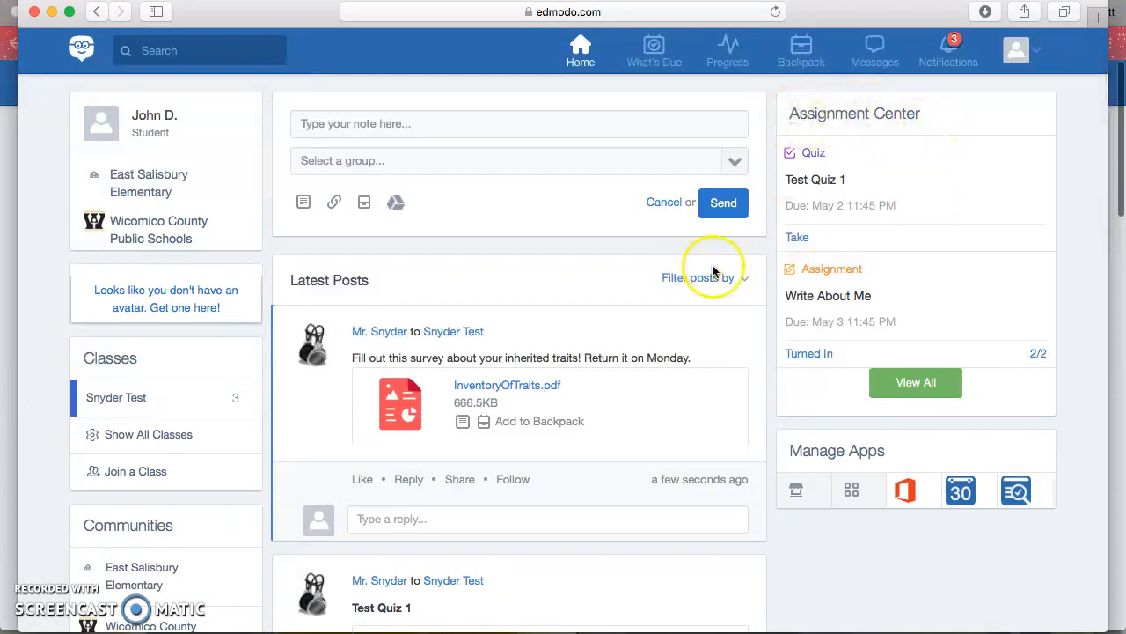
scroll(1065, 161, down, 1)
scroll(1066, 161, up, 1)
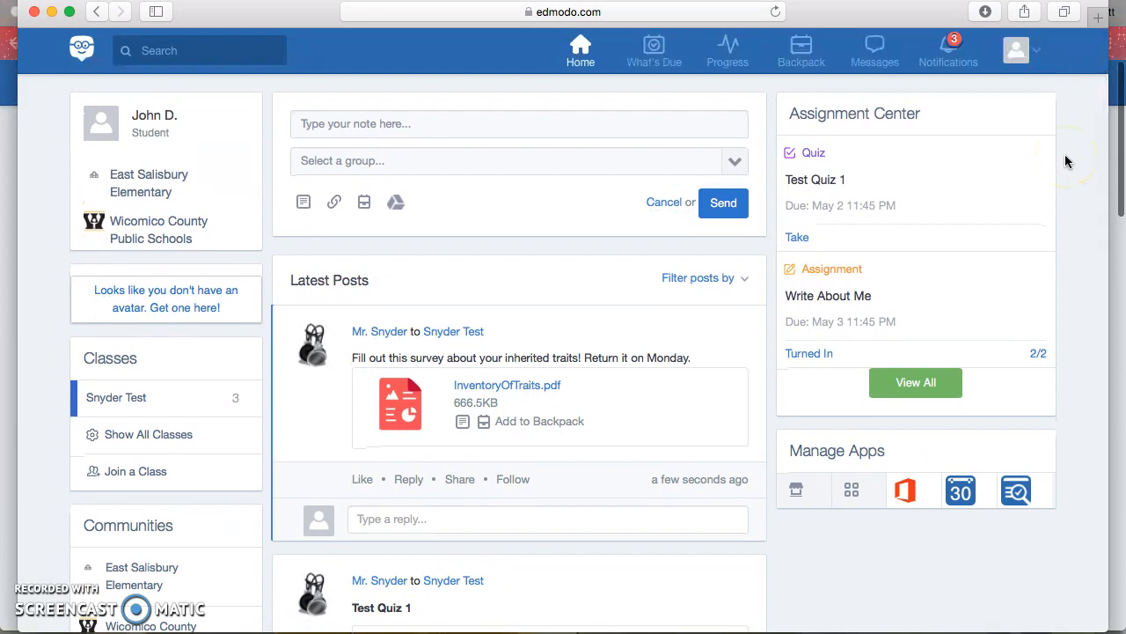
scroll(1065, 158, down, 5)
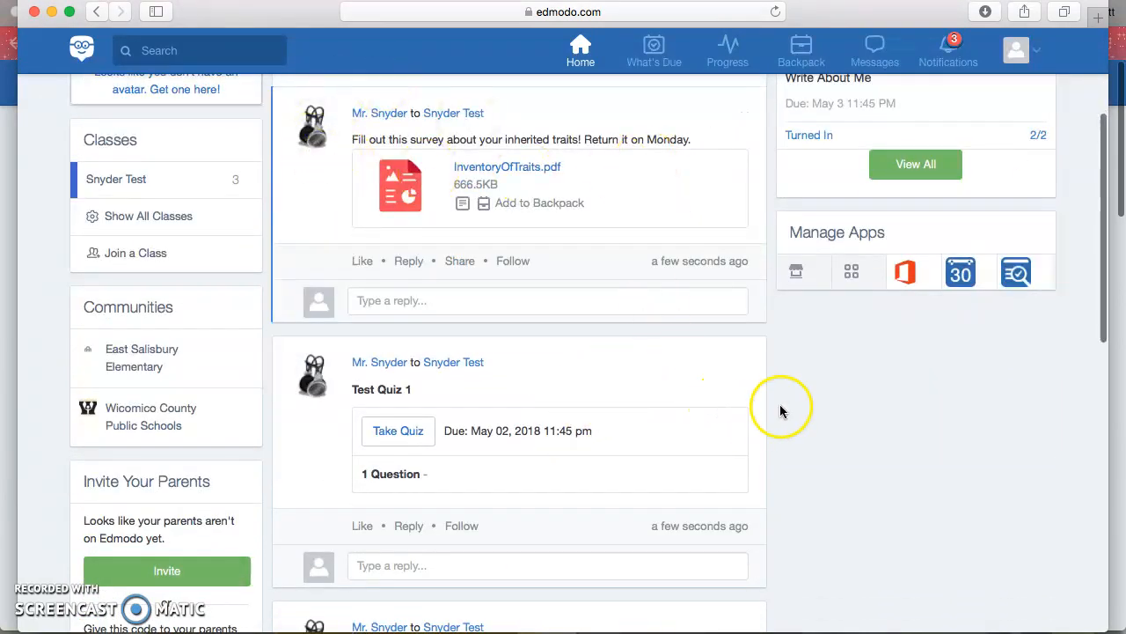
scroll(766, 396, up, 3)
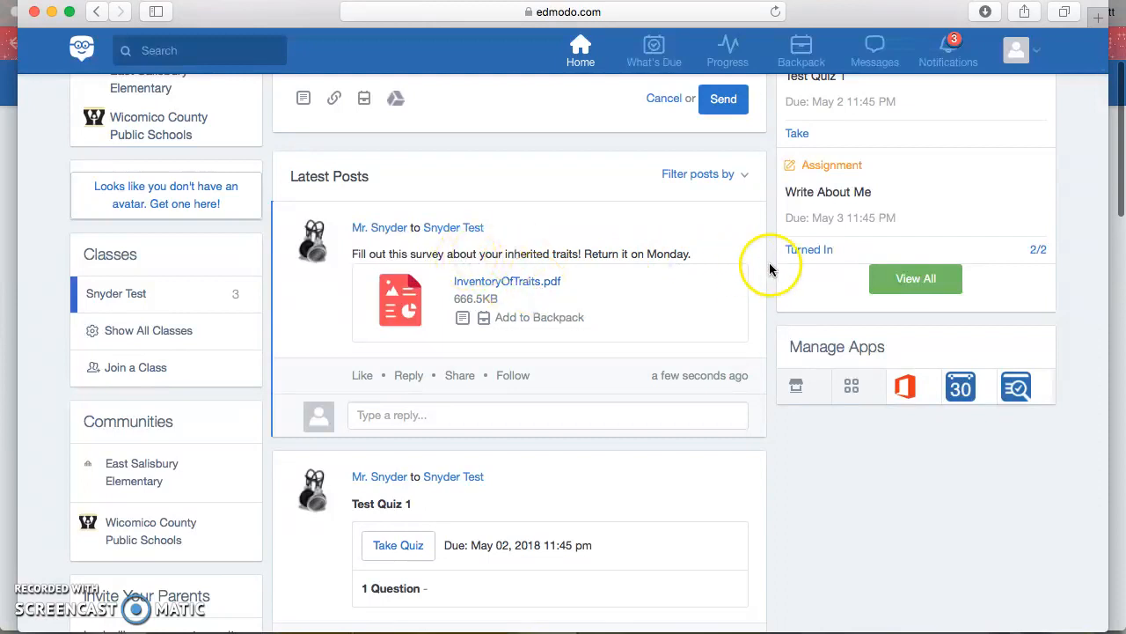
scroll(755, 264, down, 1)
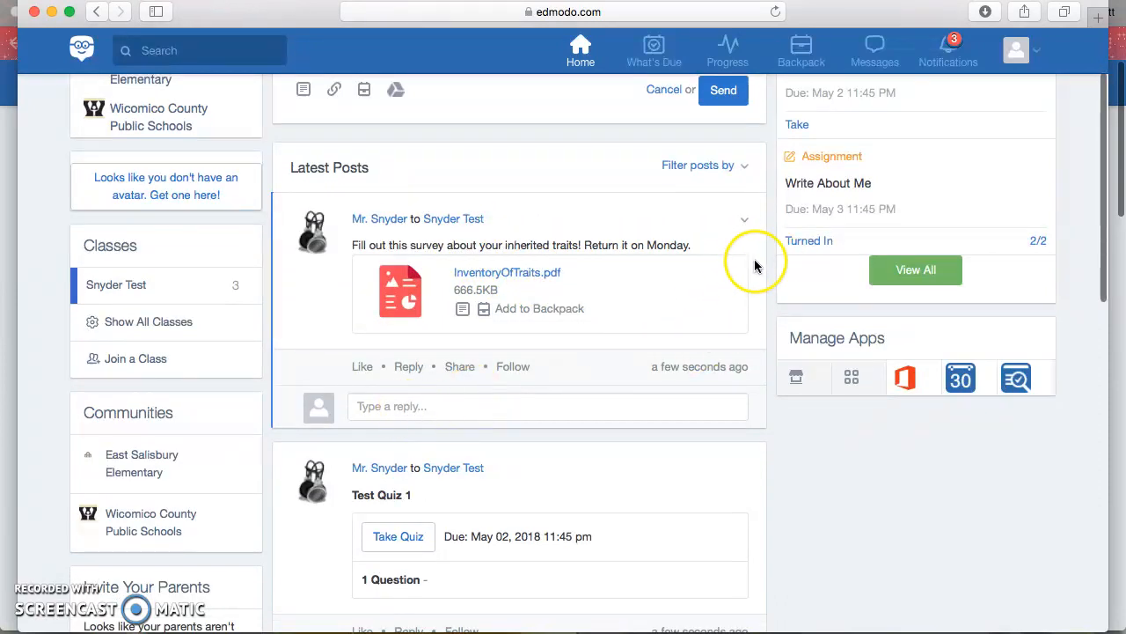
Review the Test Quiz 1 post and the introduction discussion in the student's feed, and return to the Assignment Center.
scroll(757, 264, down, 5)
scroll(762, 265, down, 3)
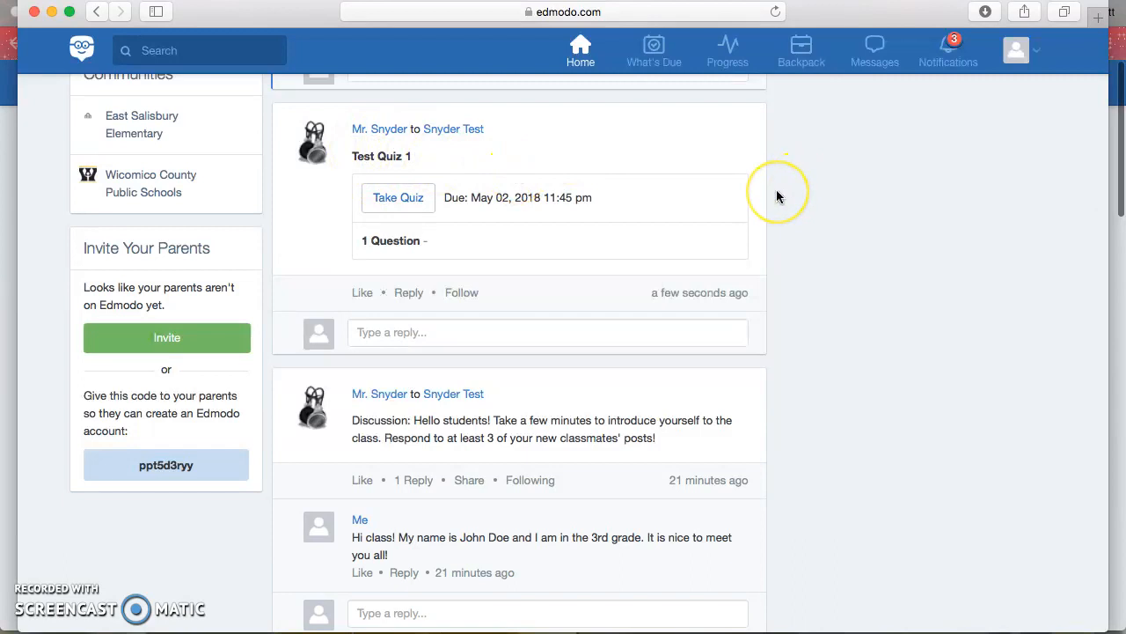
scroll(776, 196, down, 4)
scroll(776, 196, down, 2)
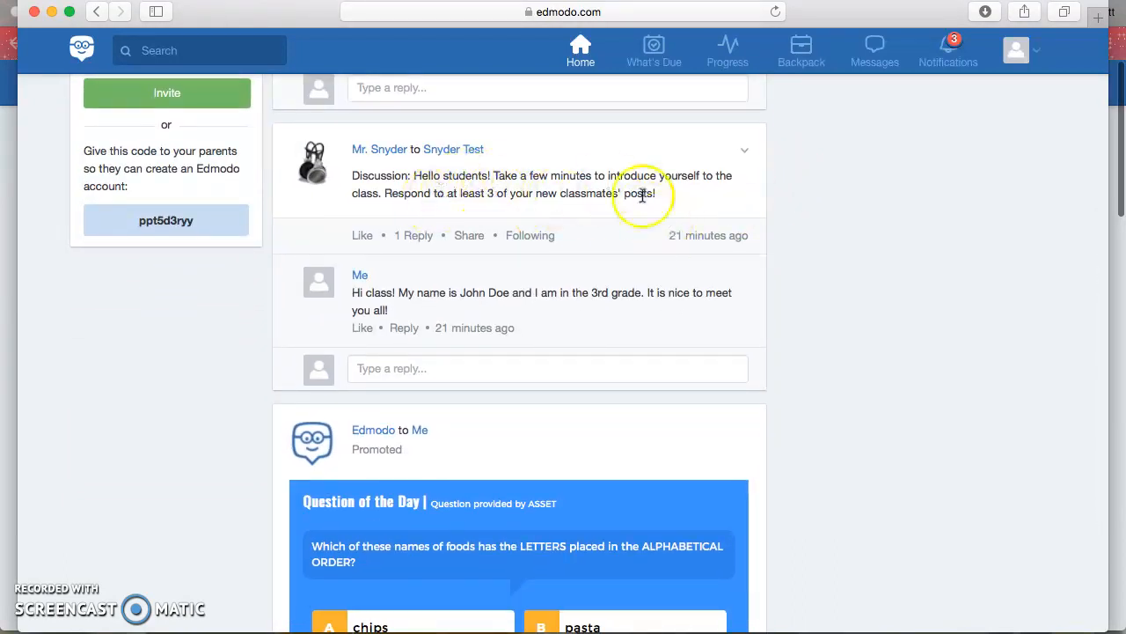
scroll(779, 238, down, 1)
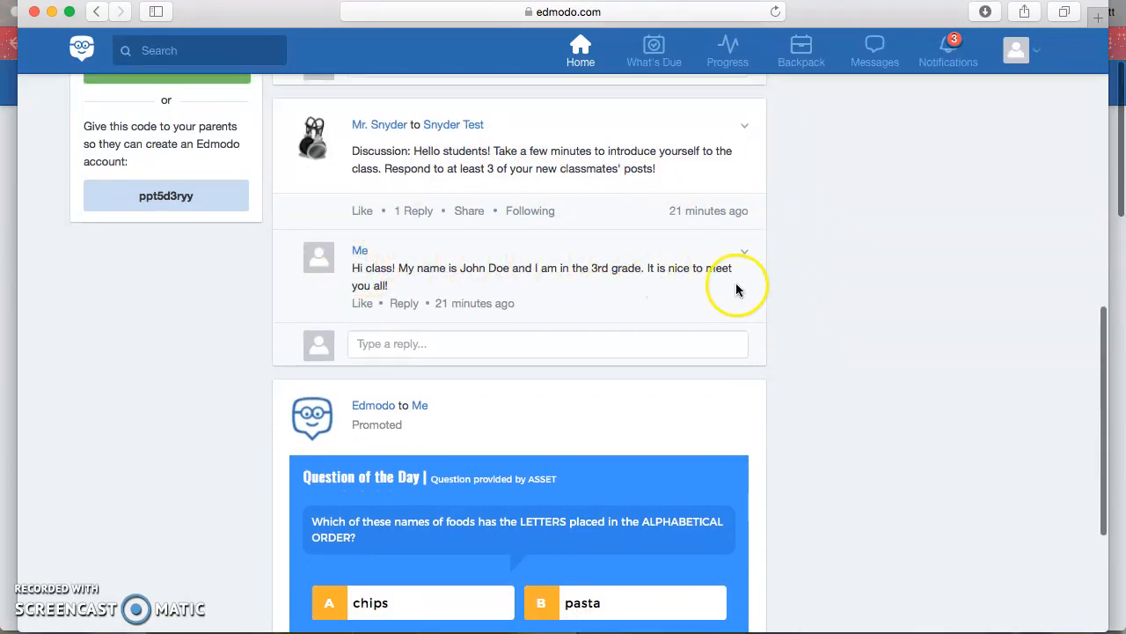
scroll(805, 257, up, 2)
scroll(805, 257, up, 5)
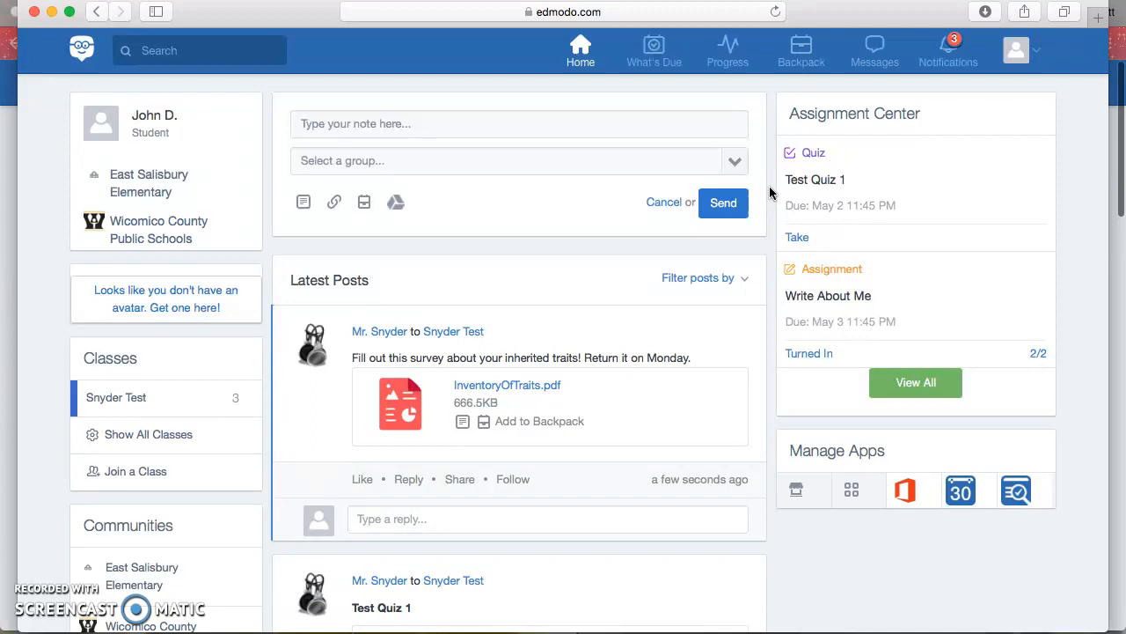
click(816, 155)
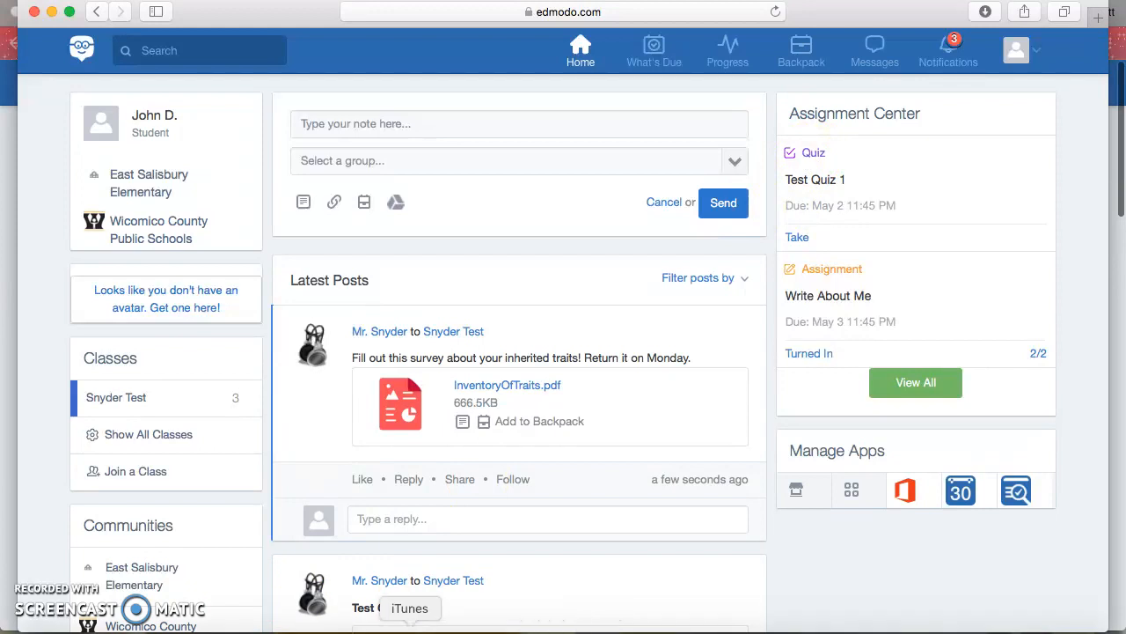
Switch back to the teacher's class page in Chrome and start creating a new quiz.
click(302, 627)
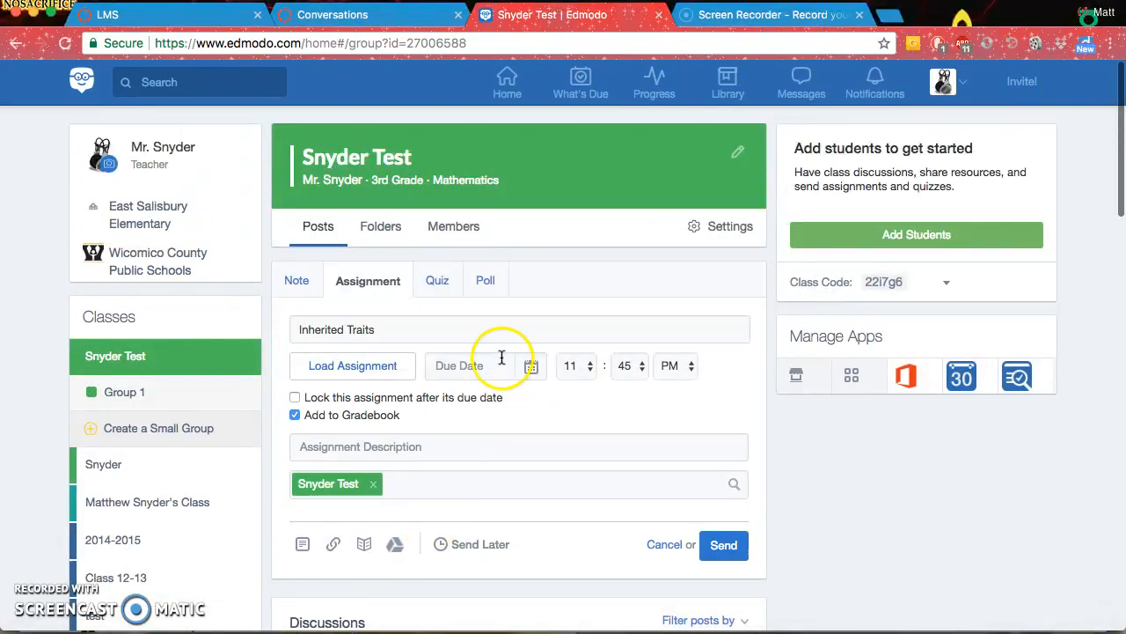
click(437, 286)
scroll(556, 286, down, 4)
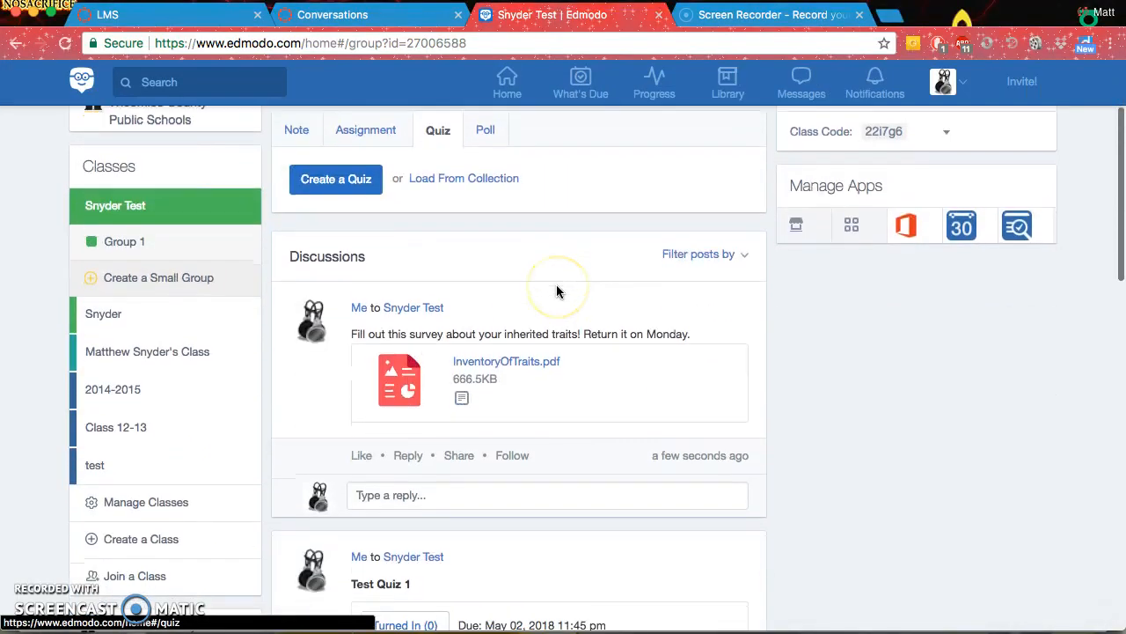
scroll(556, 285, up, 2)
scroll(423, 304, up, 2)
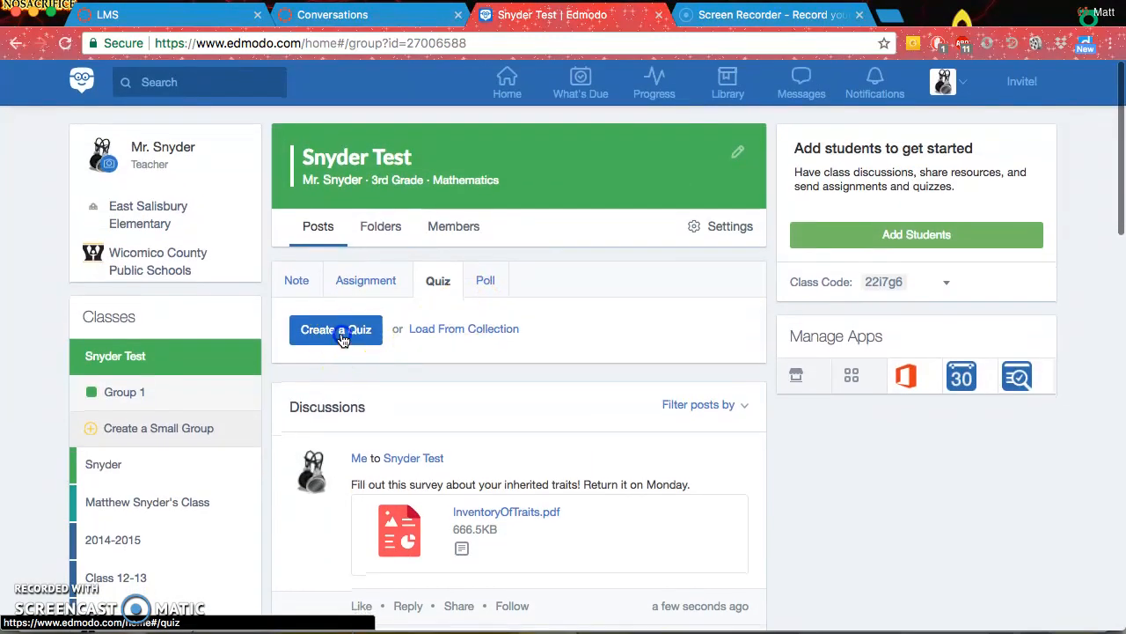
click(342, 332)
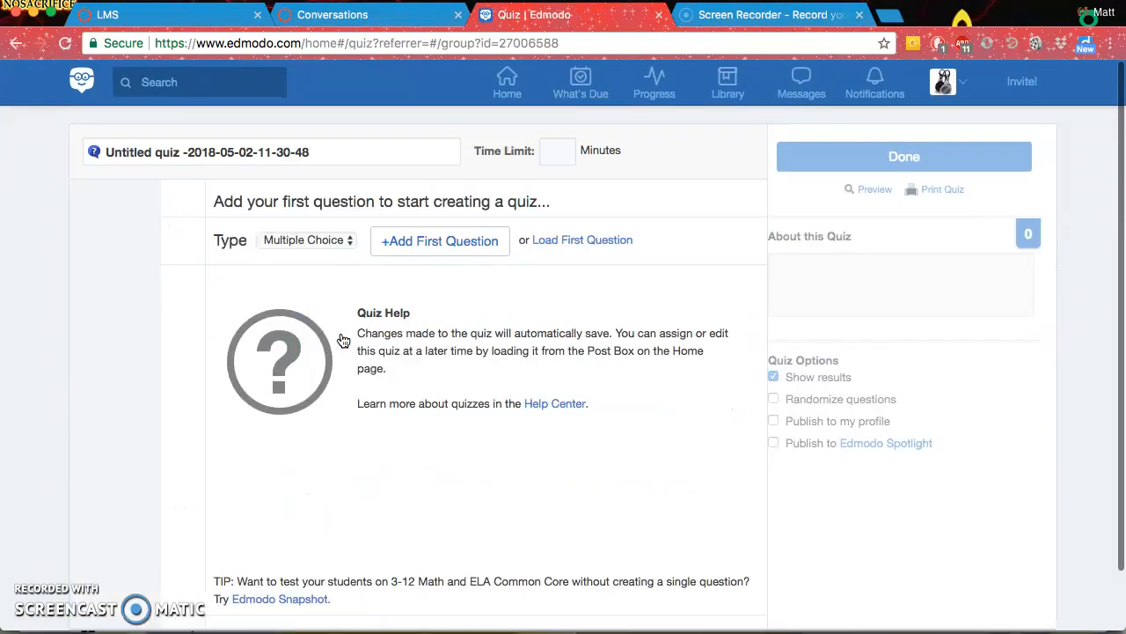
View the question types available for the quiz, keeping Multiple Choice, and check the quiz title field.
scroll(343, 341, down, 1)
click(325, 200)
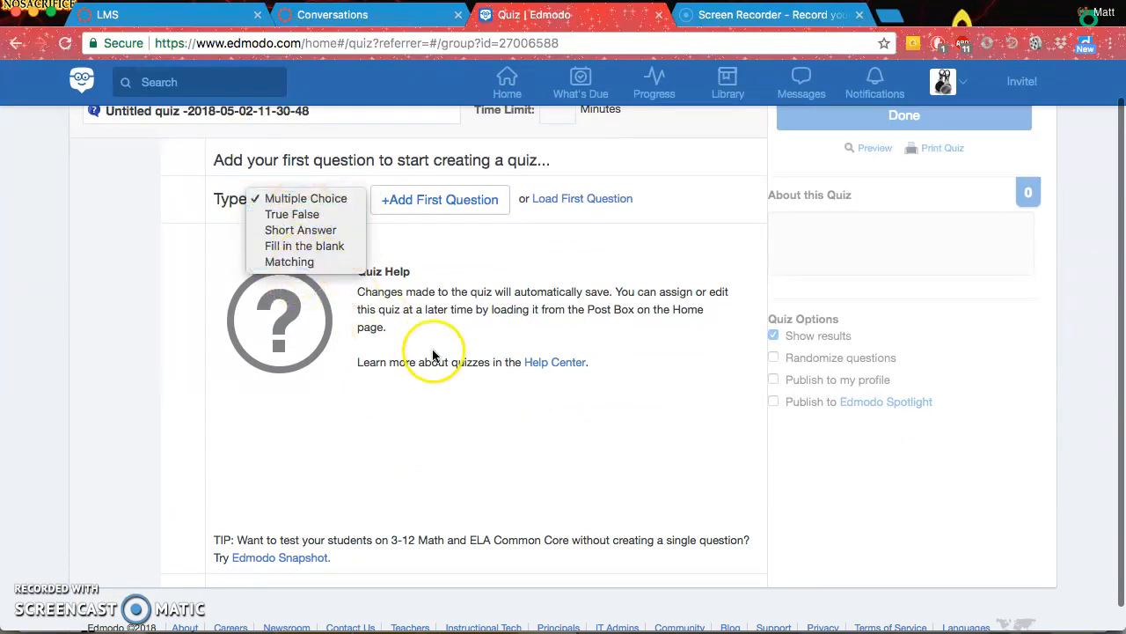
click(485, 254)
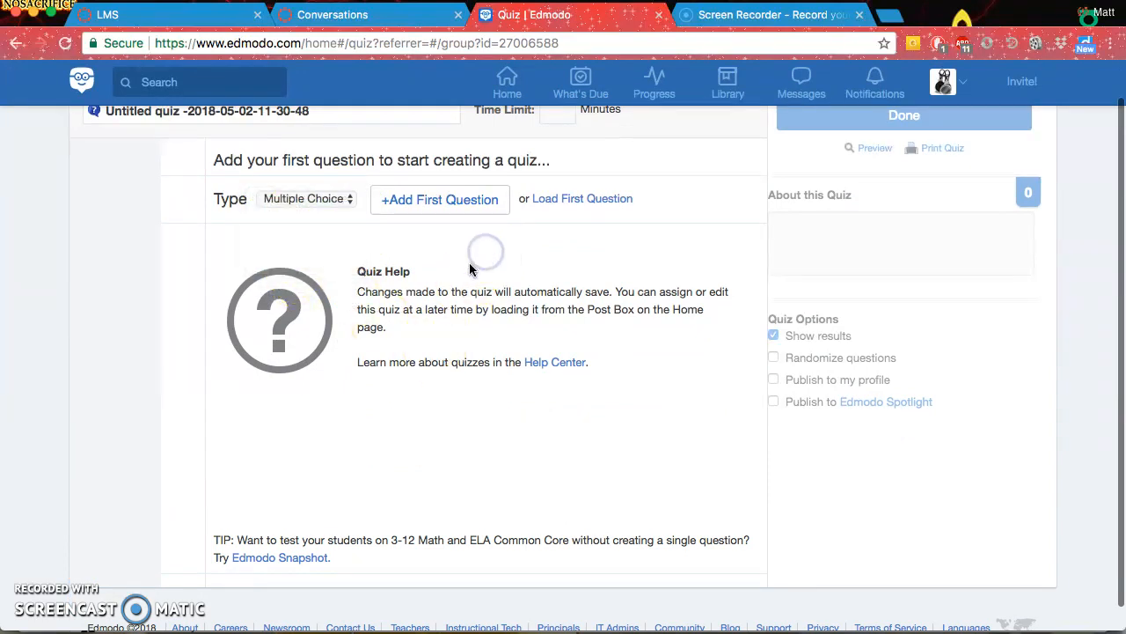
scroll(546, 255, up, 1)
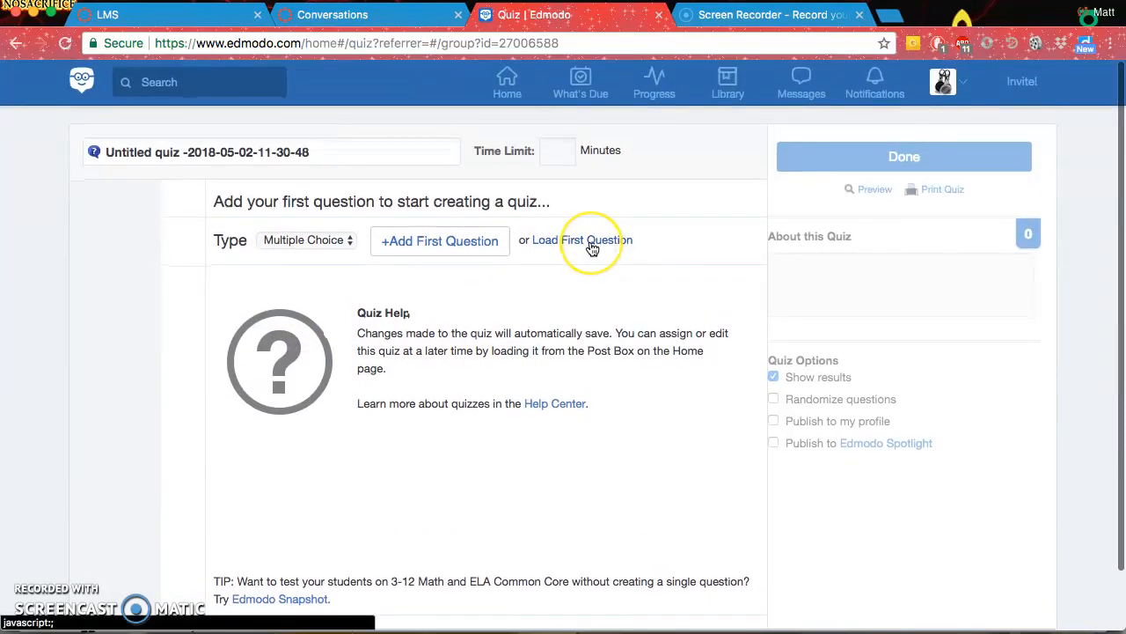
mouse_move(340, 154)
mouse_down()
mouse_move(226, 153)
mouse_move(347, 149)
mouse_up()
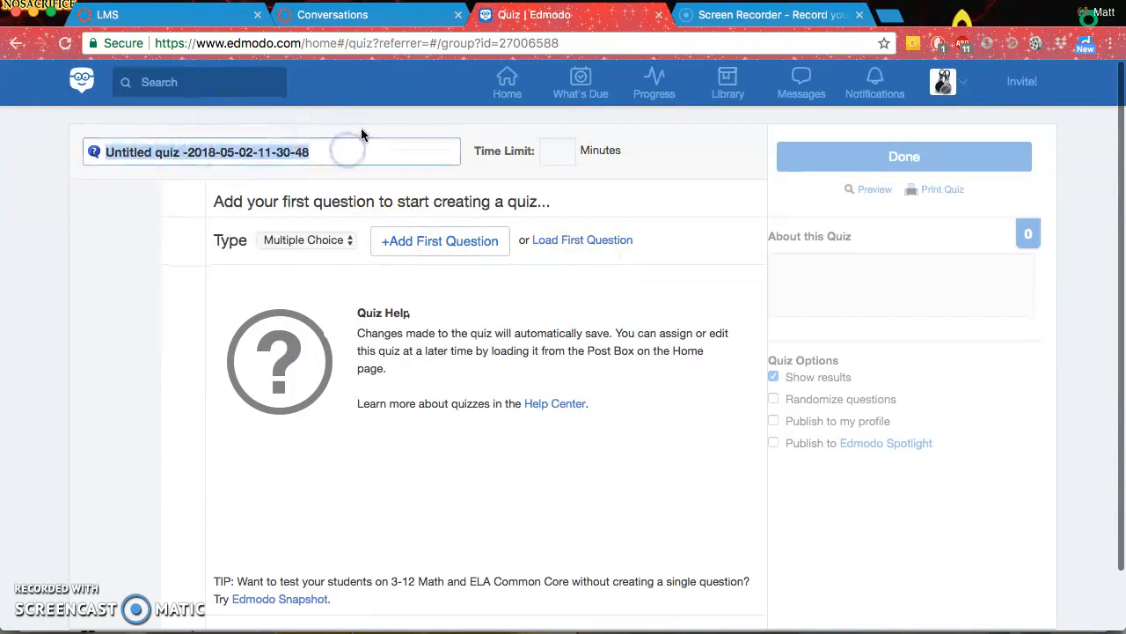
Add the first Multiple Choice question to the quiz and look over its prompt, response fields and quiz options.
click(407, 239)
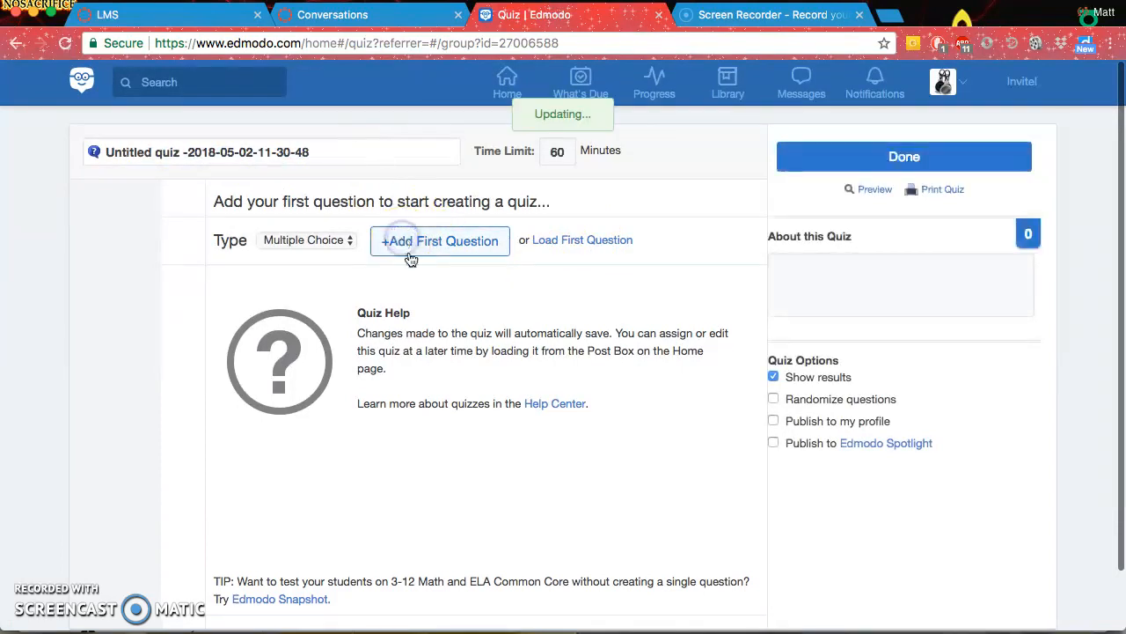
scroll(474, 324, down, 4)
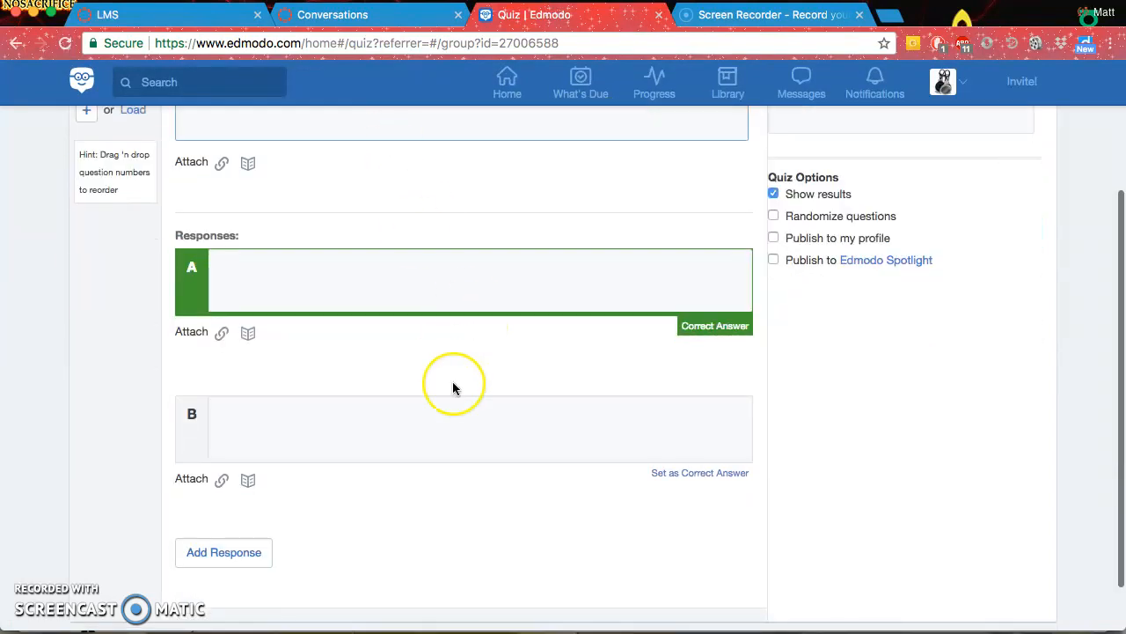
scroll(452, 388, up, 5)
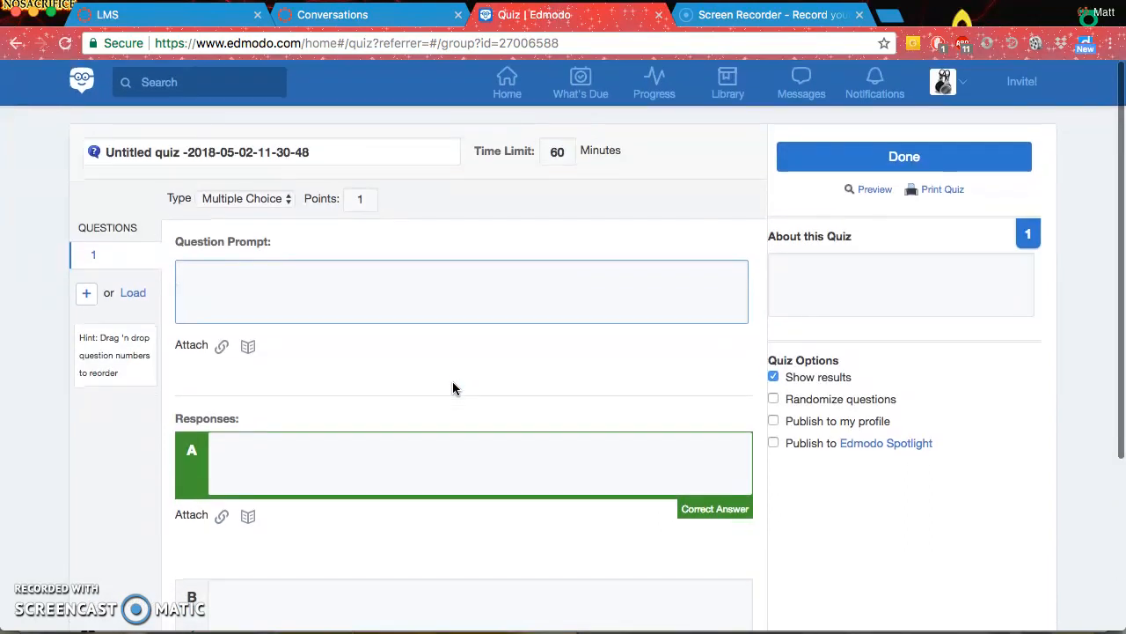
click(802, 404)
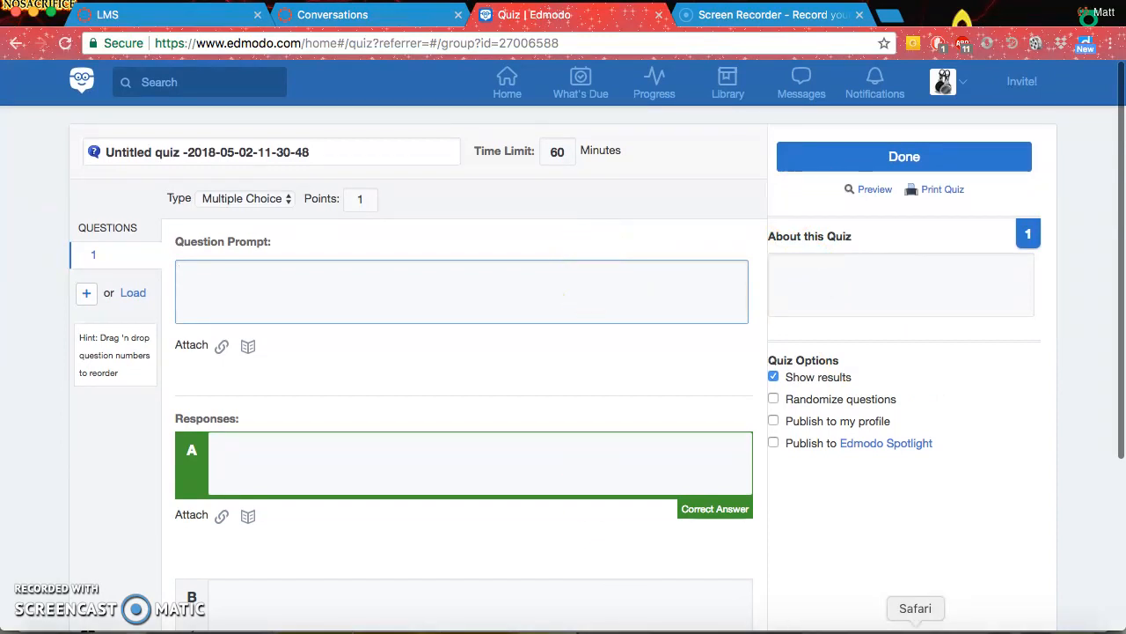
Switch to the student account in Safari and open Test Quiz 1 from the Assignment Center.
click(913, 618)
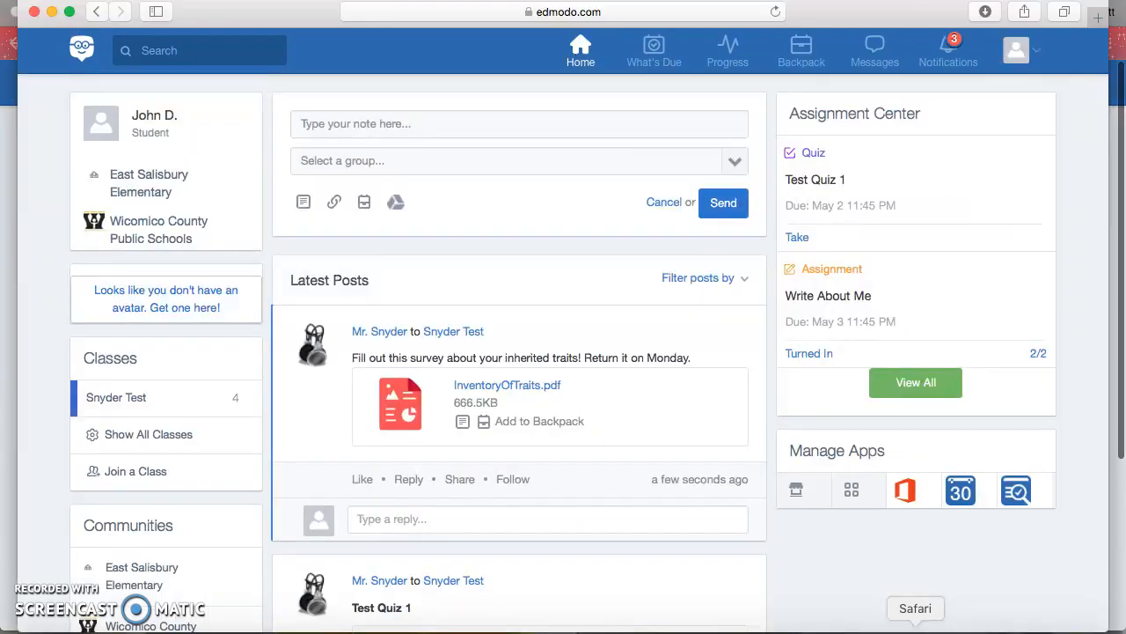
click(814, 154)
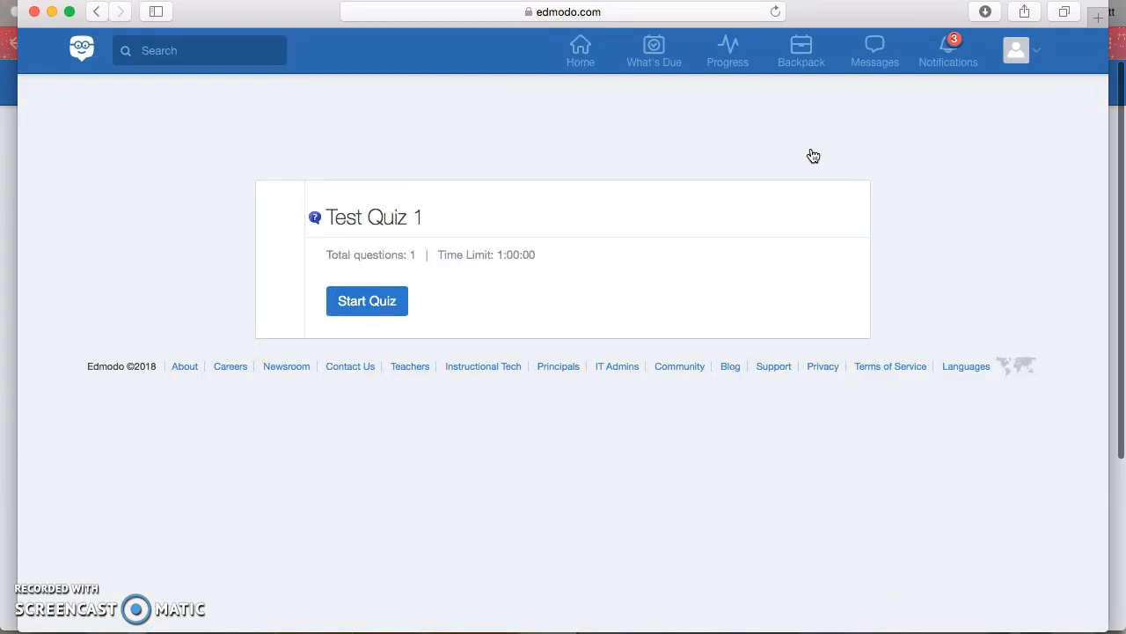
Start Test Quiz 1 and answer the question about the best NFL football team with Ravens.
drag(497, 254, 545, 259)
click(545, 260)
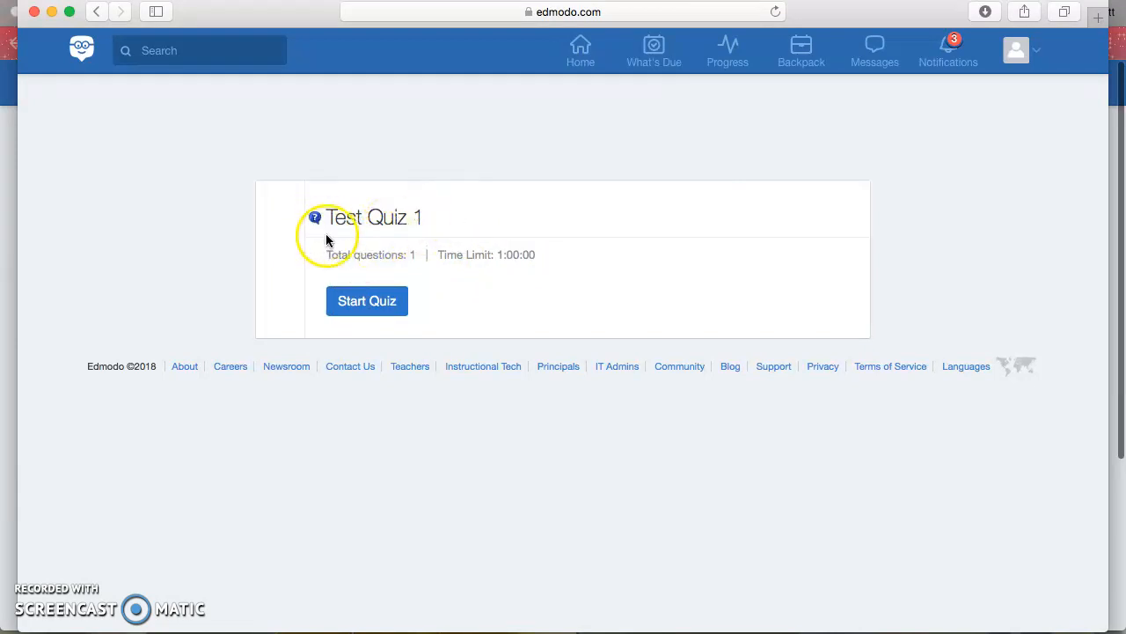
click(364, 299)
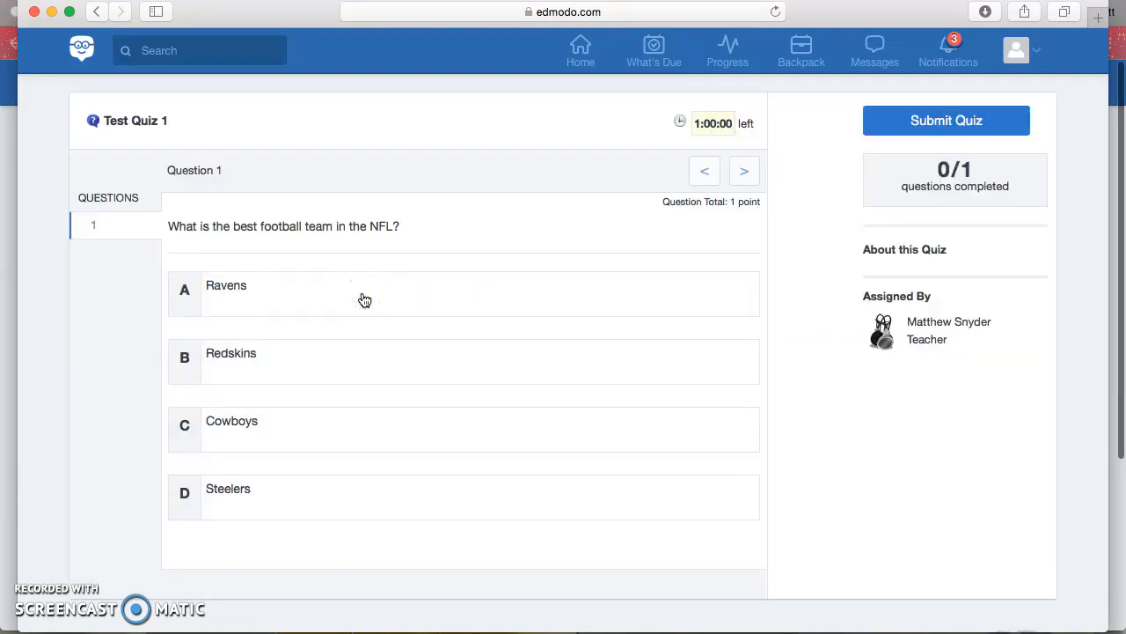
click(434, 223)
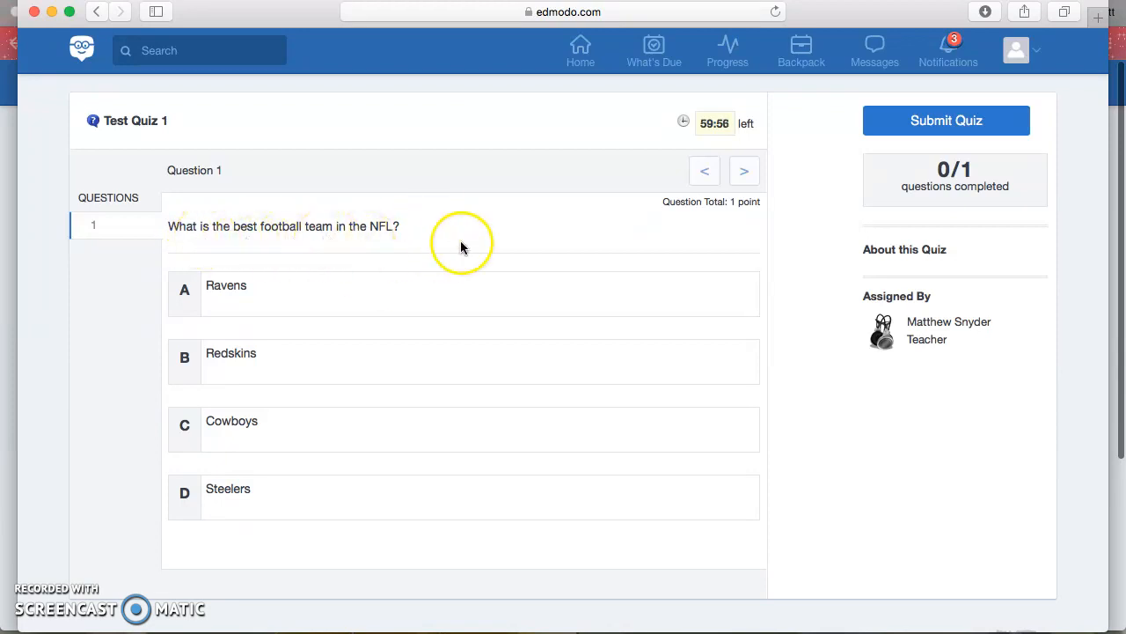
scroll(757, 224, down, 1)
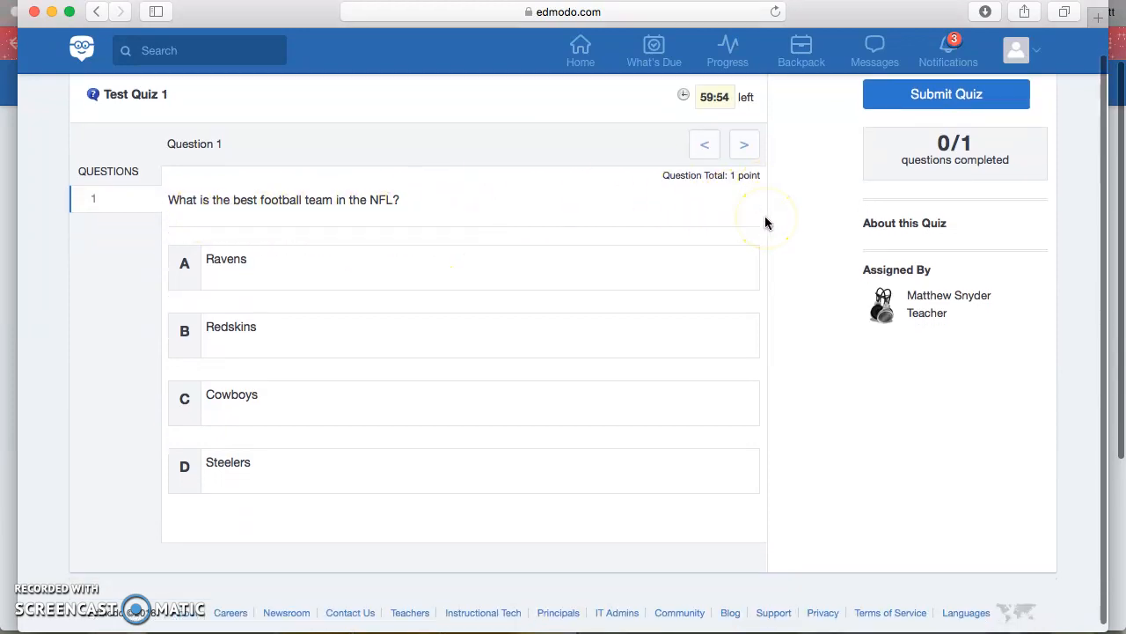
click(278, 263)
scroll(453, 220, up, 1)
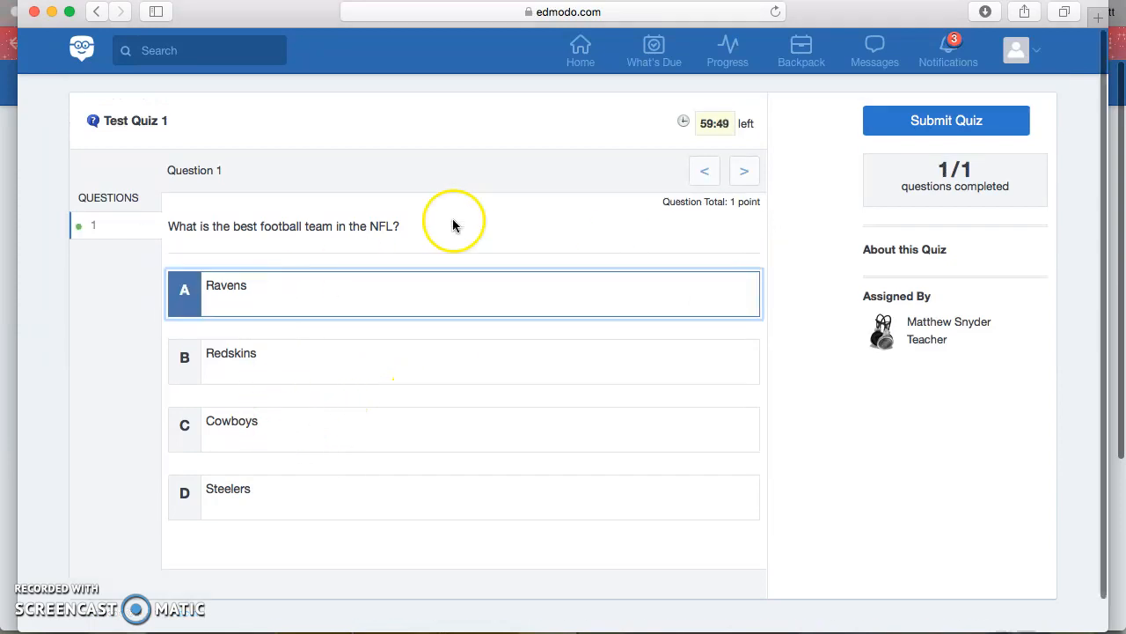
Submit the completed quiz, confirm the submission and view the results of the question.
click(935, 132)
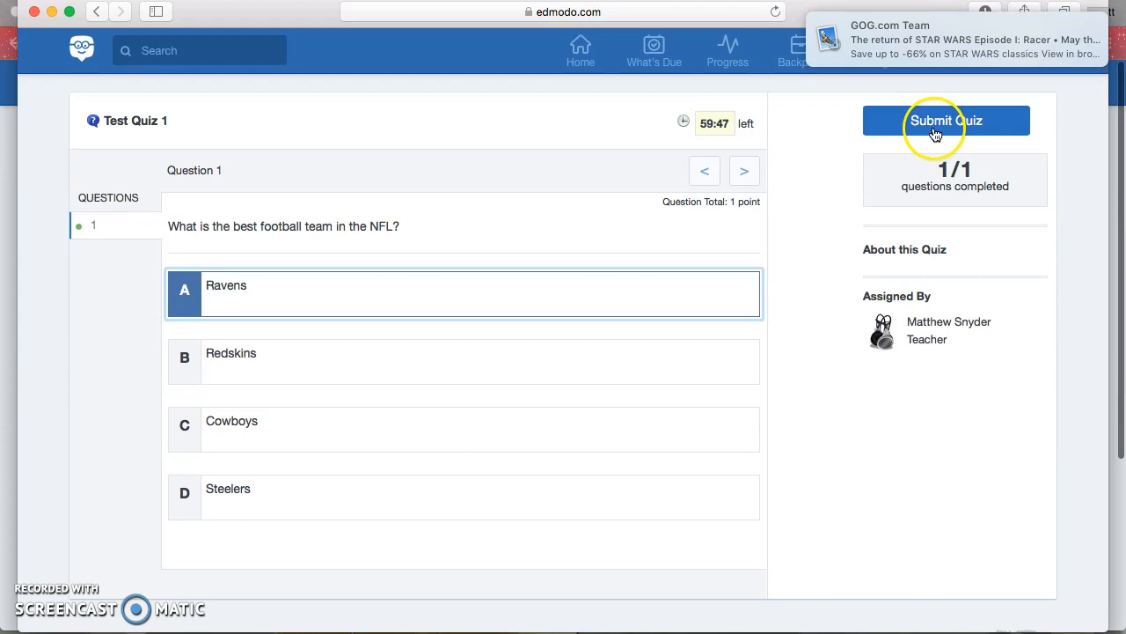
click(652, 382)
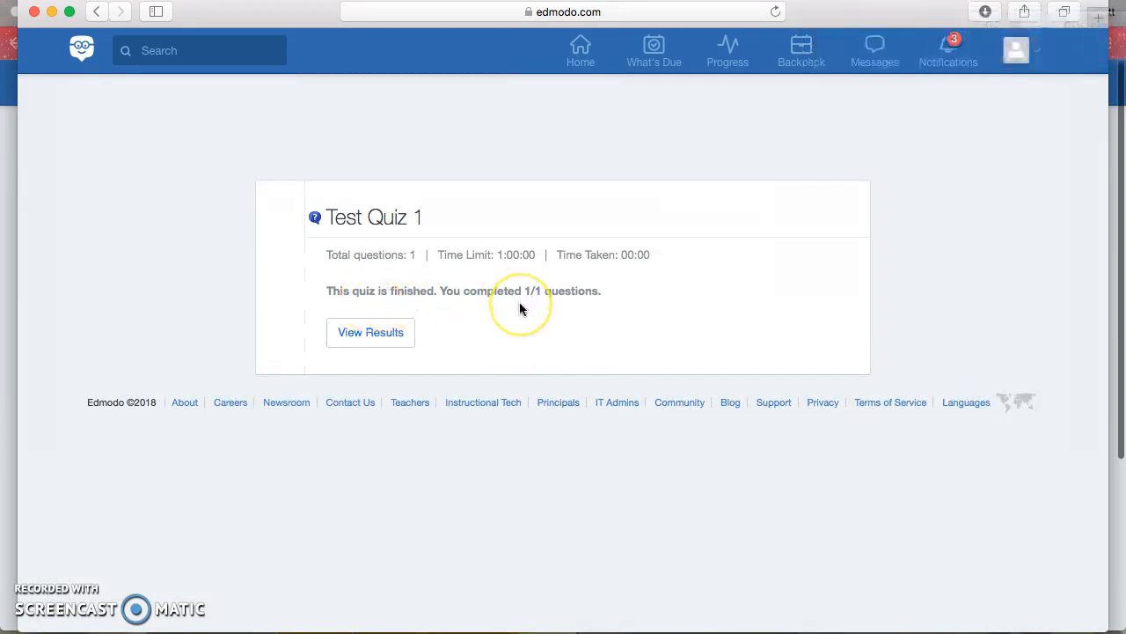
click(370, 335)
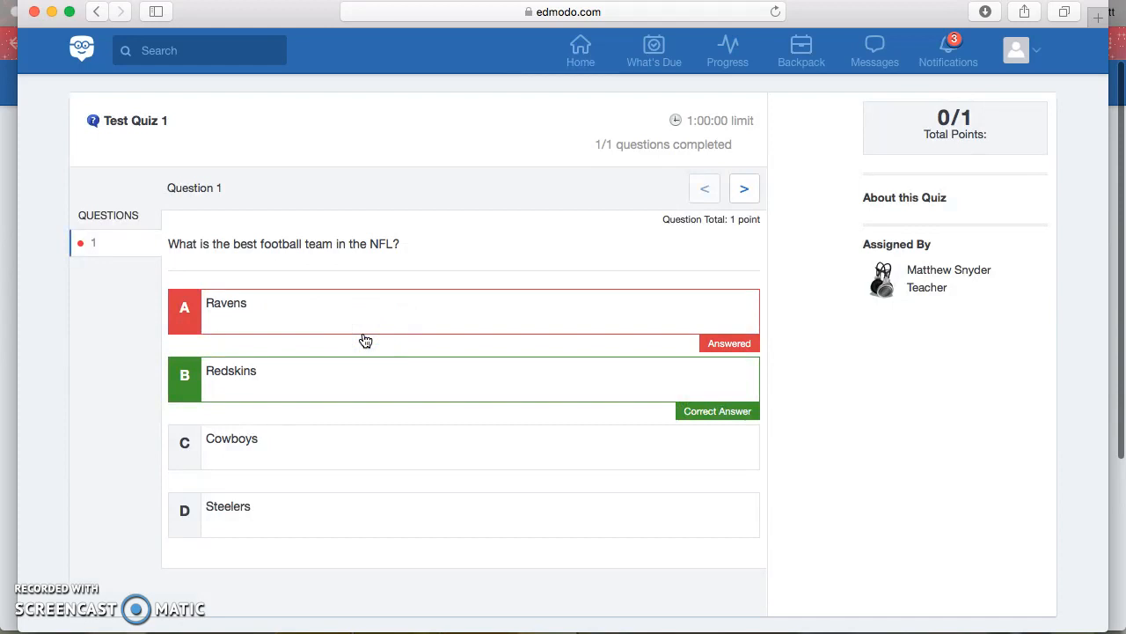
scroll(786, 260, down, 2)
scroll(786, 259, up, 2)
scroll(787, 264, down, 1)
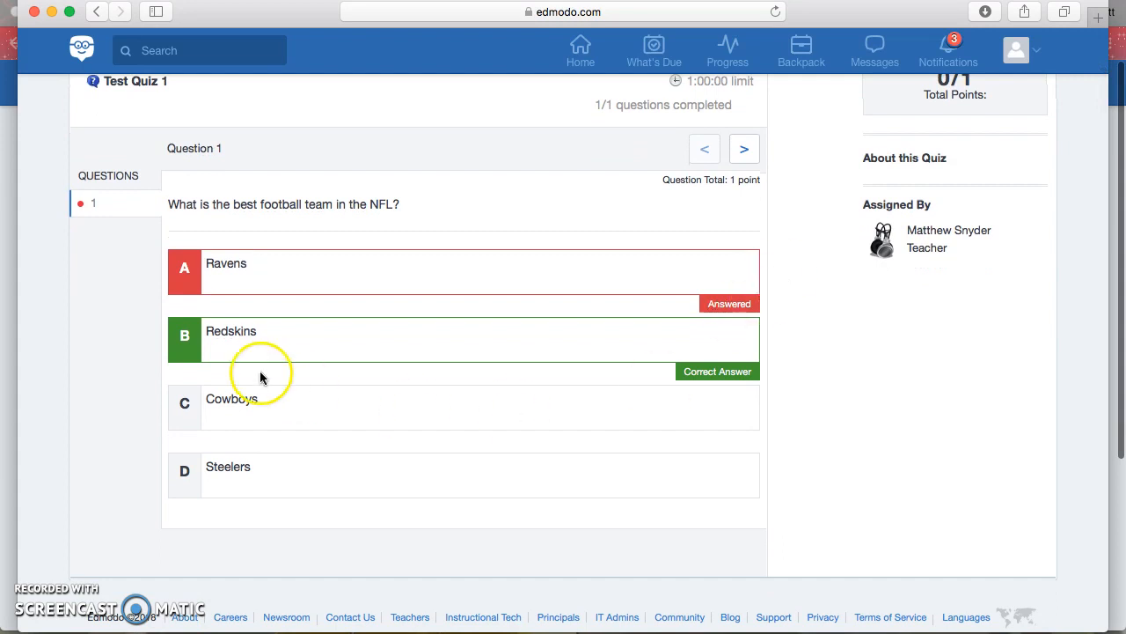
scroll(443, 342, up, 1)
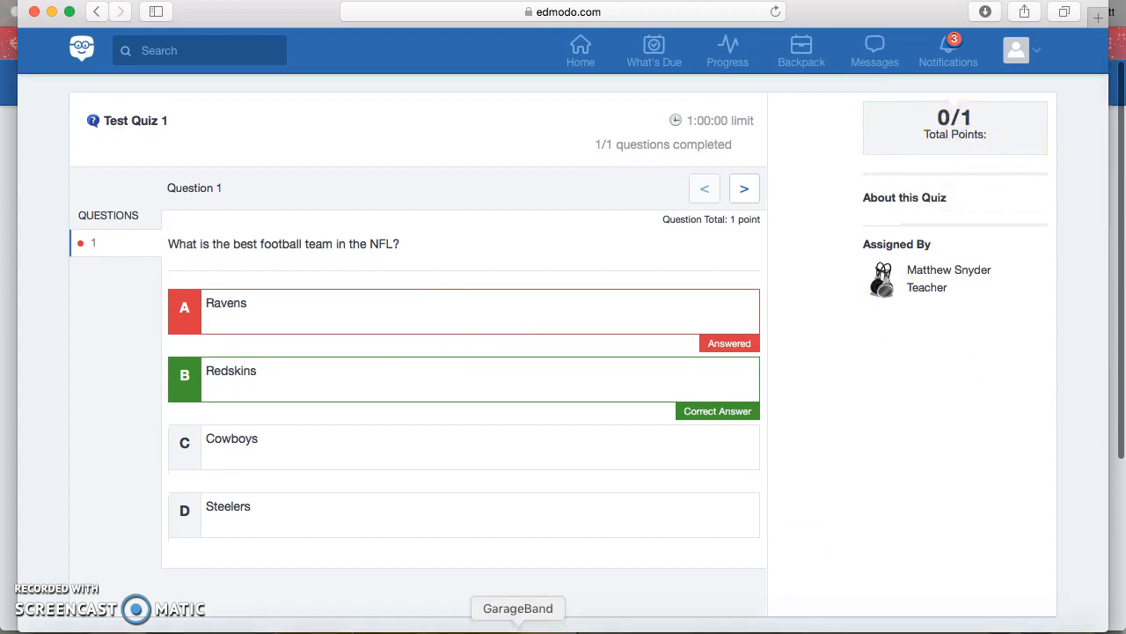
Switch to the teacher account in Chrome and open the student's Test Quiz 1 submission from the test class's notifications.
click(302, 626)
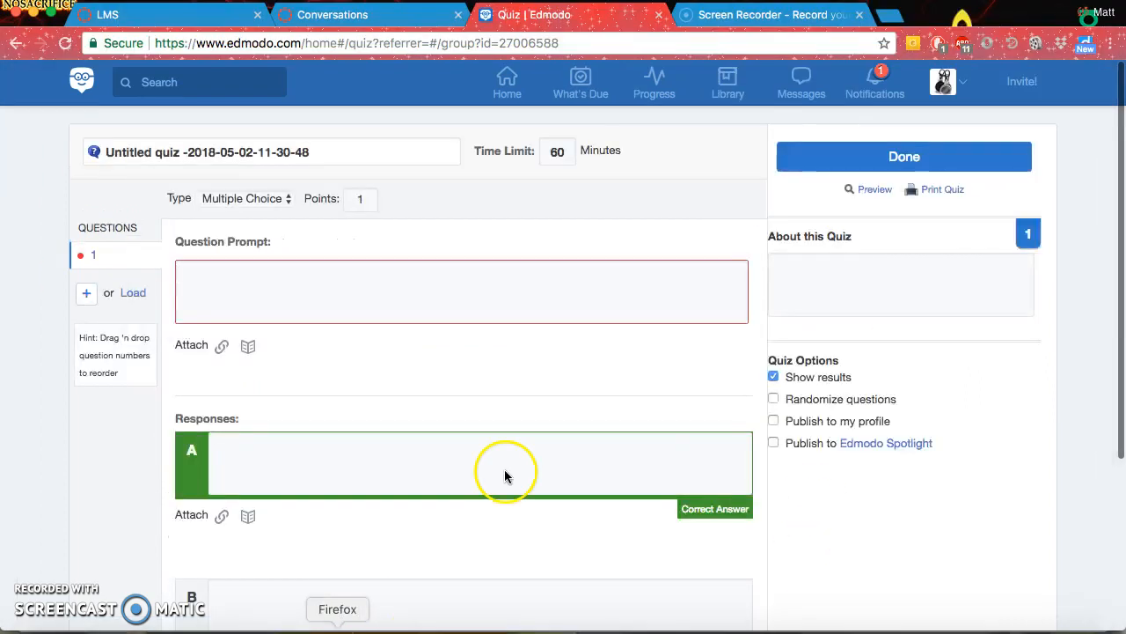
click(510, 93)
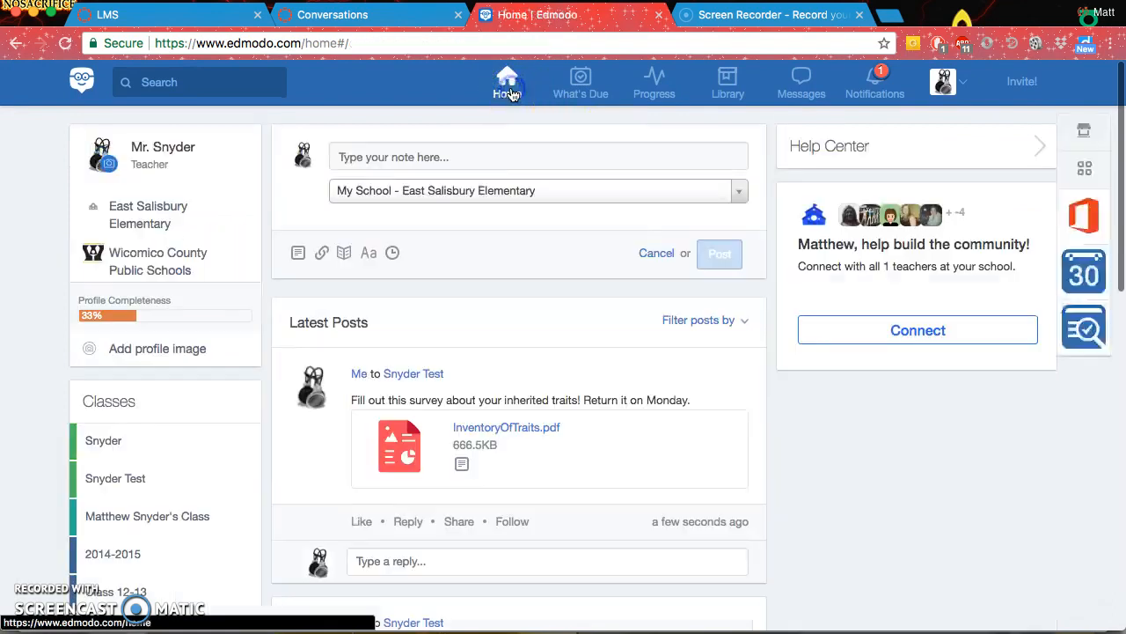
click(130, 489)
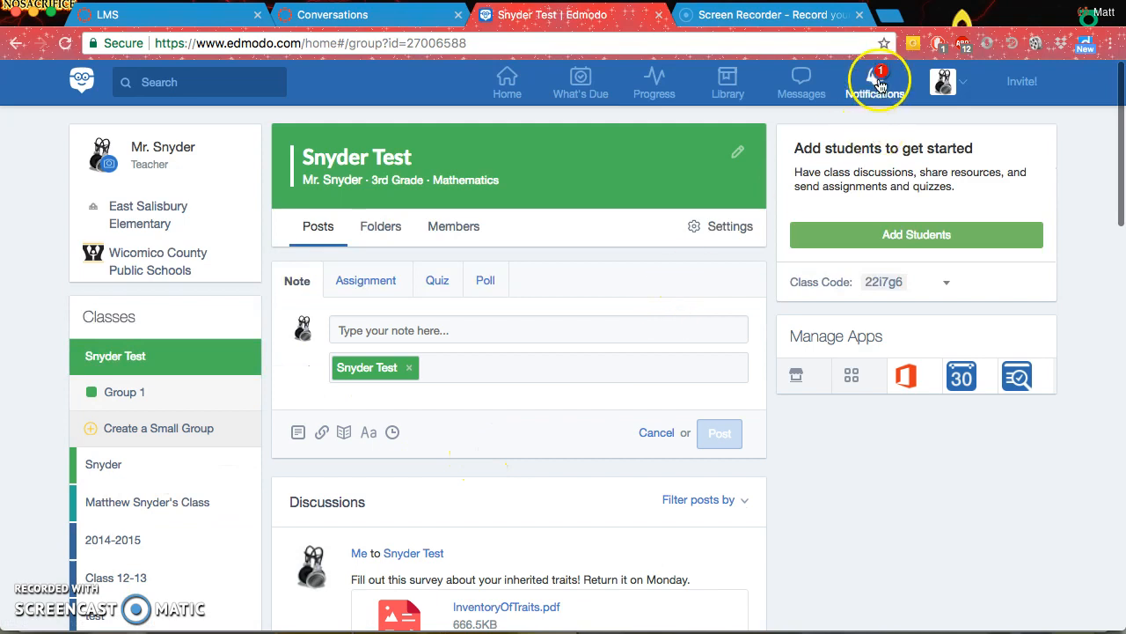
click(877, 86)
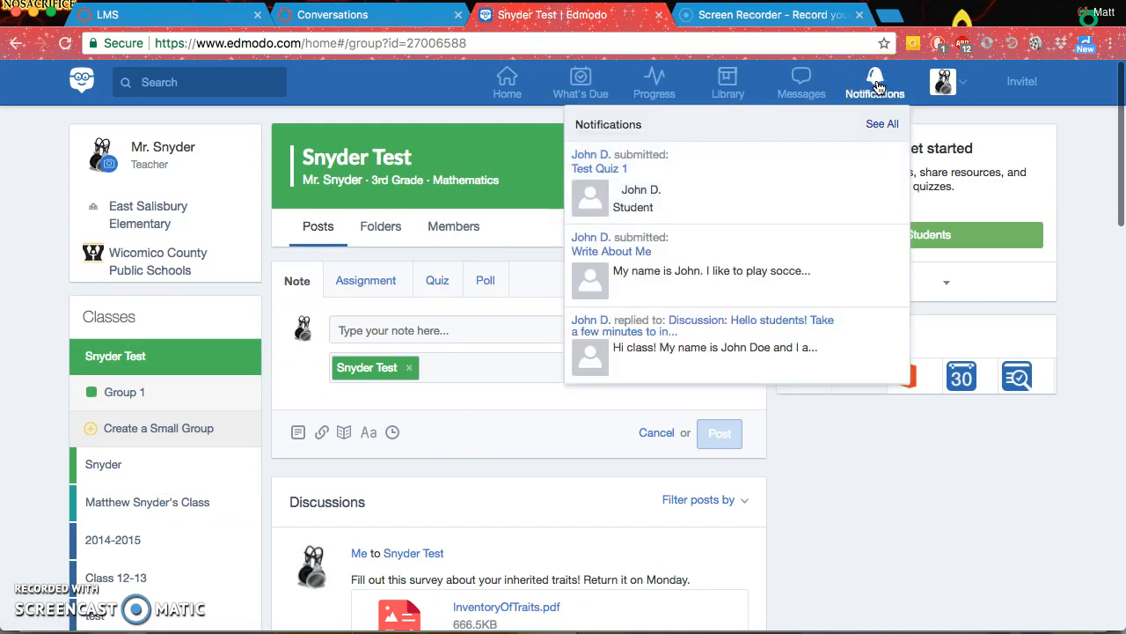
click(597, 167)
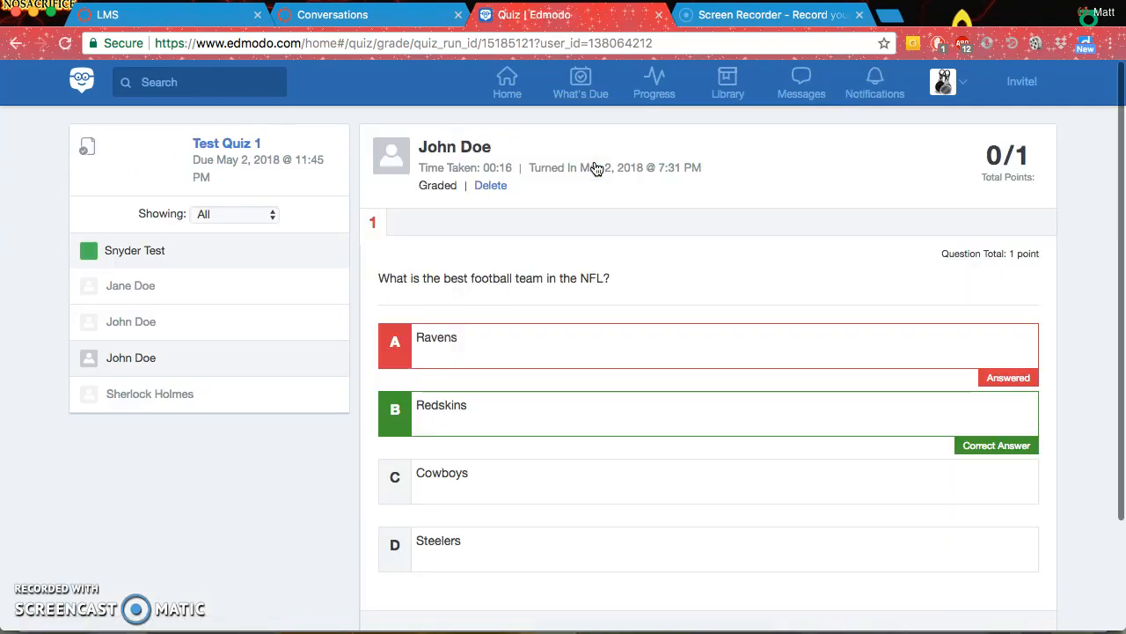
Examine the student's graded Test Quiz 1 submission, including the score, the chosen answer and the class's student list.
scroll(662, 189, down, 1)
scroll(661, 189, up, 1)
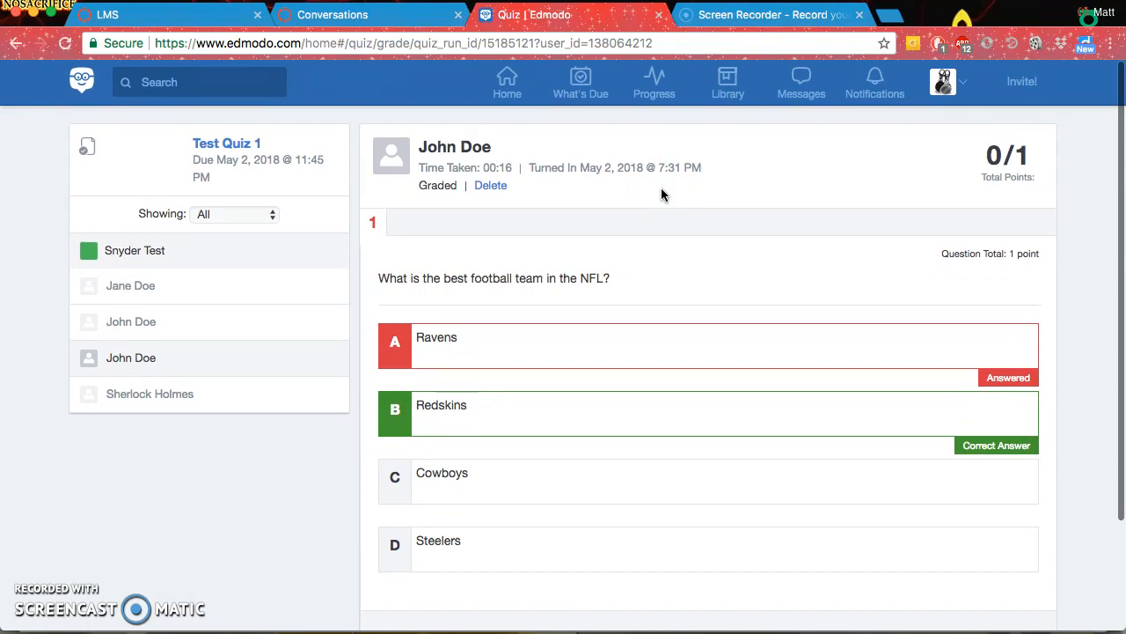
scroll(661, 188, down, 1)
scroll(661, 185, up, 1)
scroll(653, 265, down, 1)
scroll(653, 272, up, 1)
scroll(653, 265, down, 3)
scroll(653, 265, up, 3)
click(725, 262)
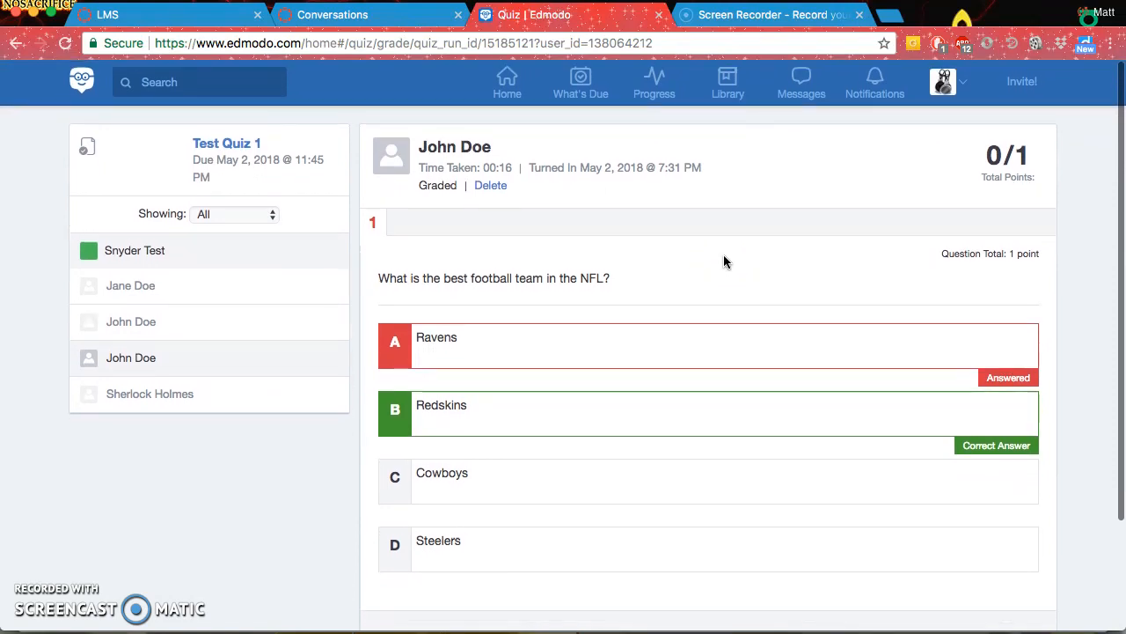
click(101, 322)
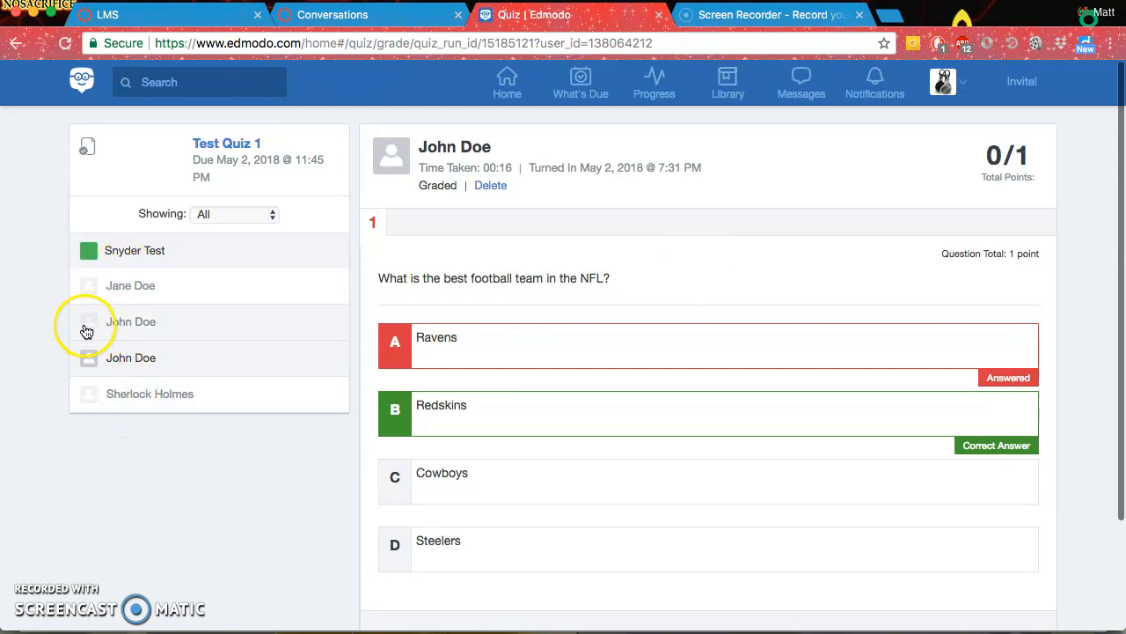
Return to the teacher's test class, start a new poll and view the existing favorite color poll among the posts.
click(509, 95)
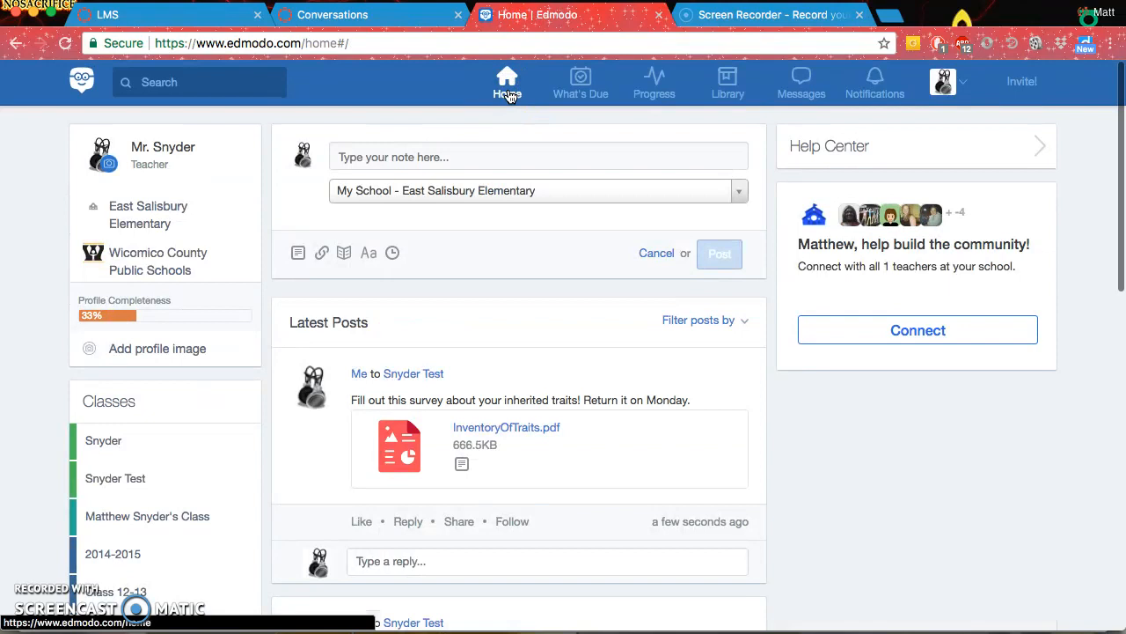
click(116, 489)
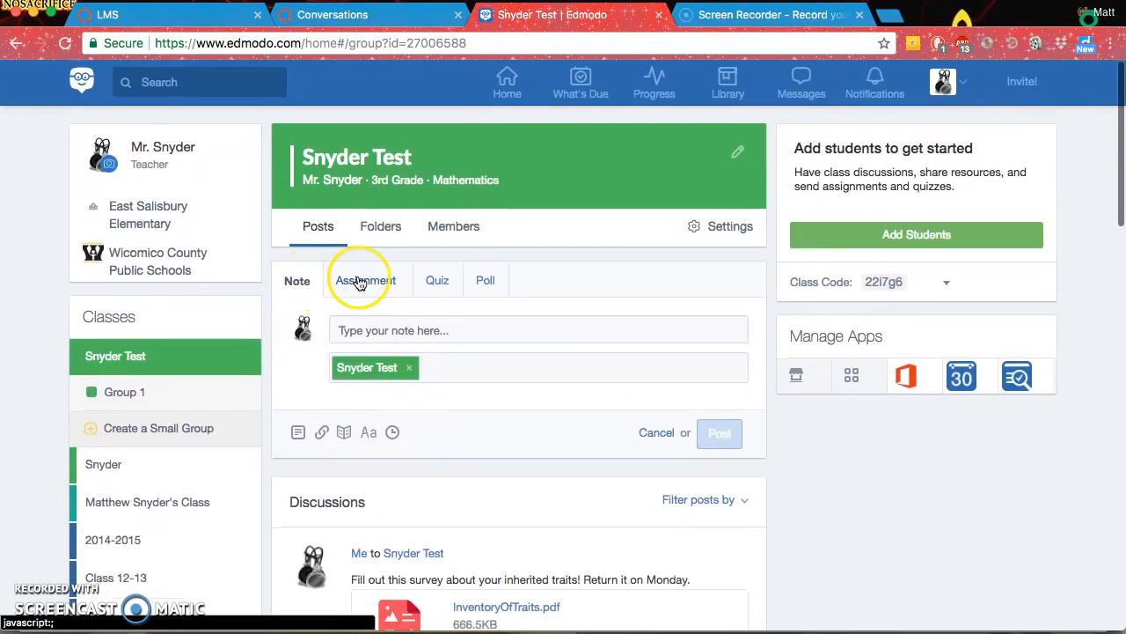
click(484, 282)
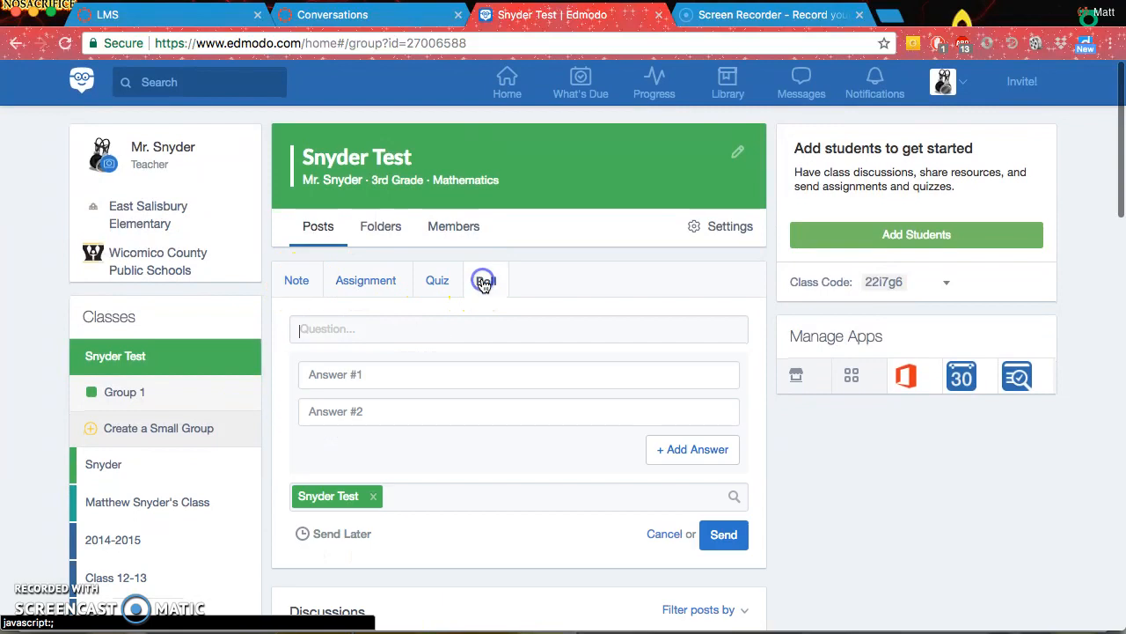
scroll(558, 279, down, 2)
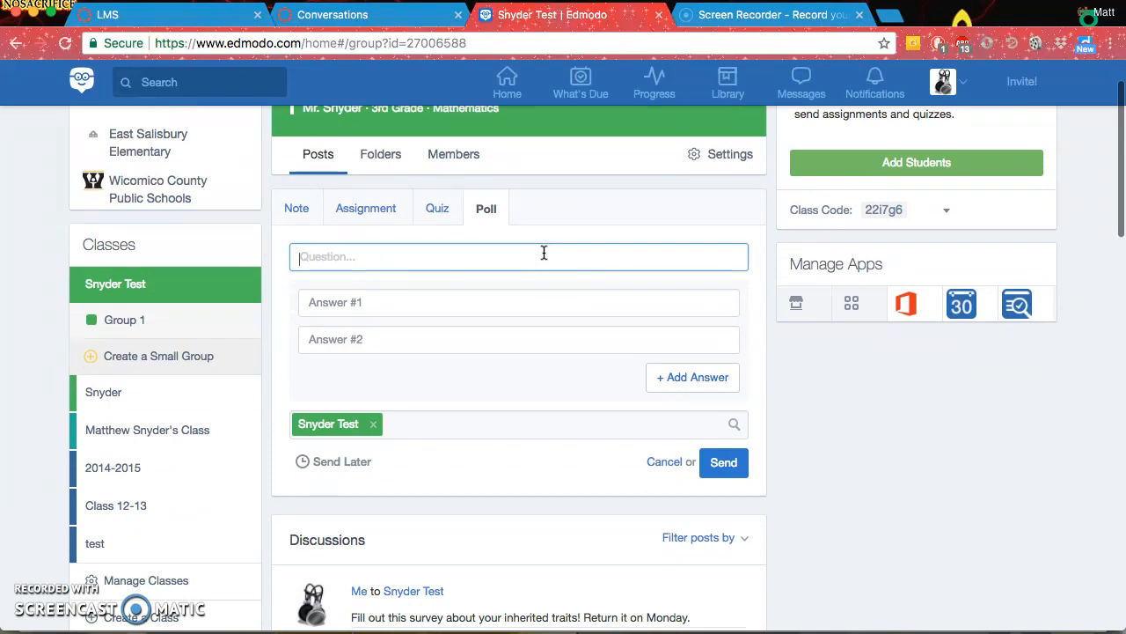
scroll(543, 252, down, 20)
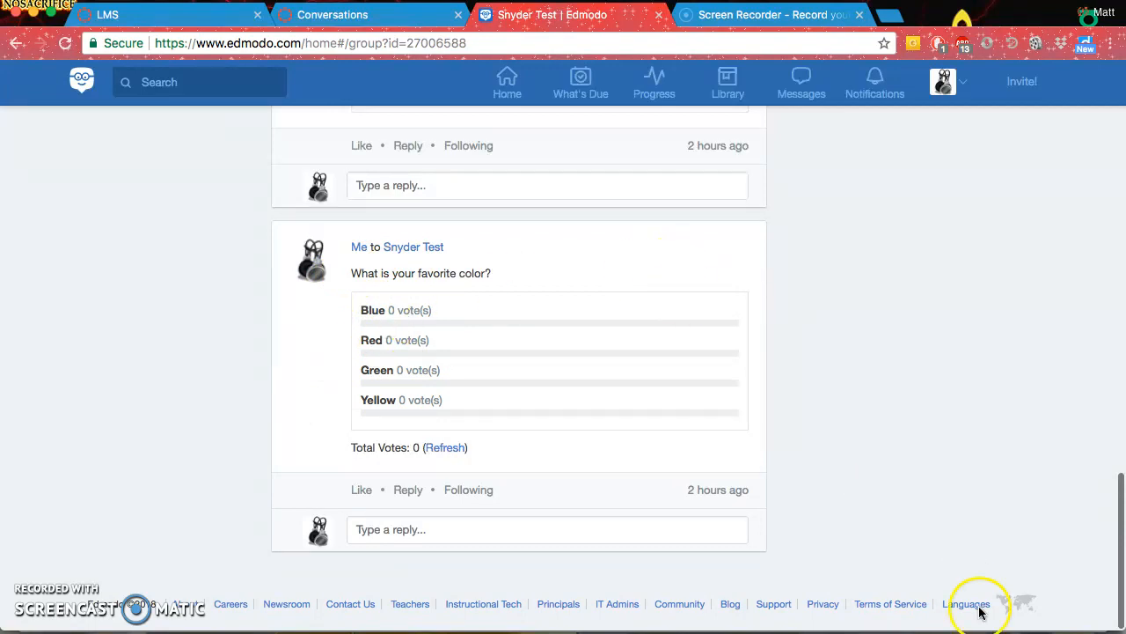
Look through the student's home feed in Safari for the poll, and return to the teacher's class page in Chrome.
click(913, 626)
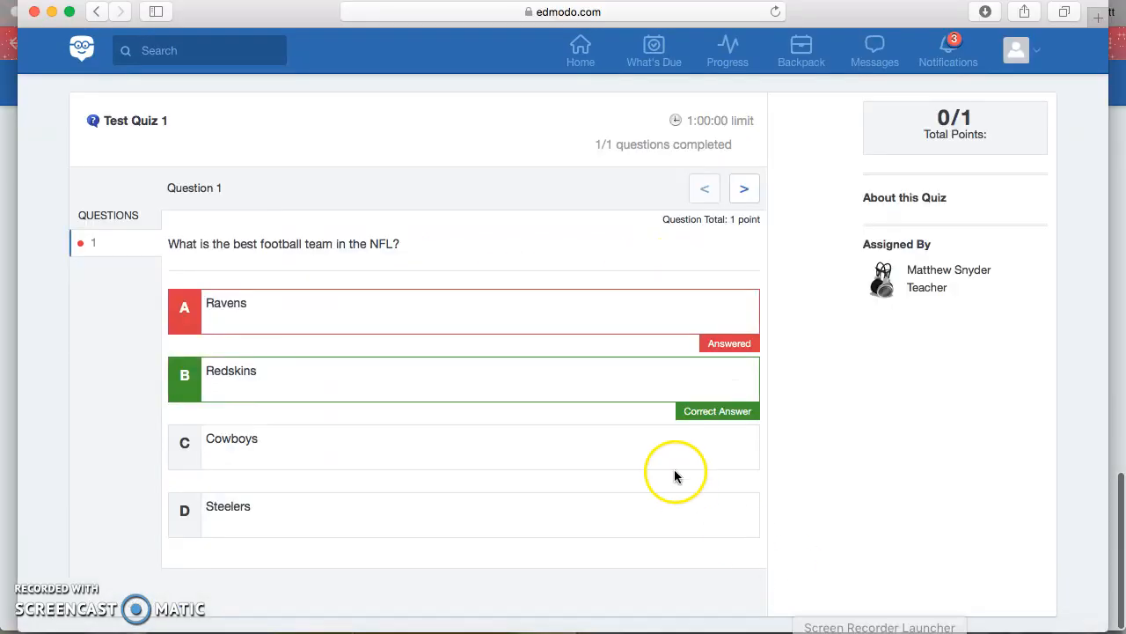
click(573, 49)
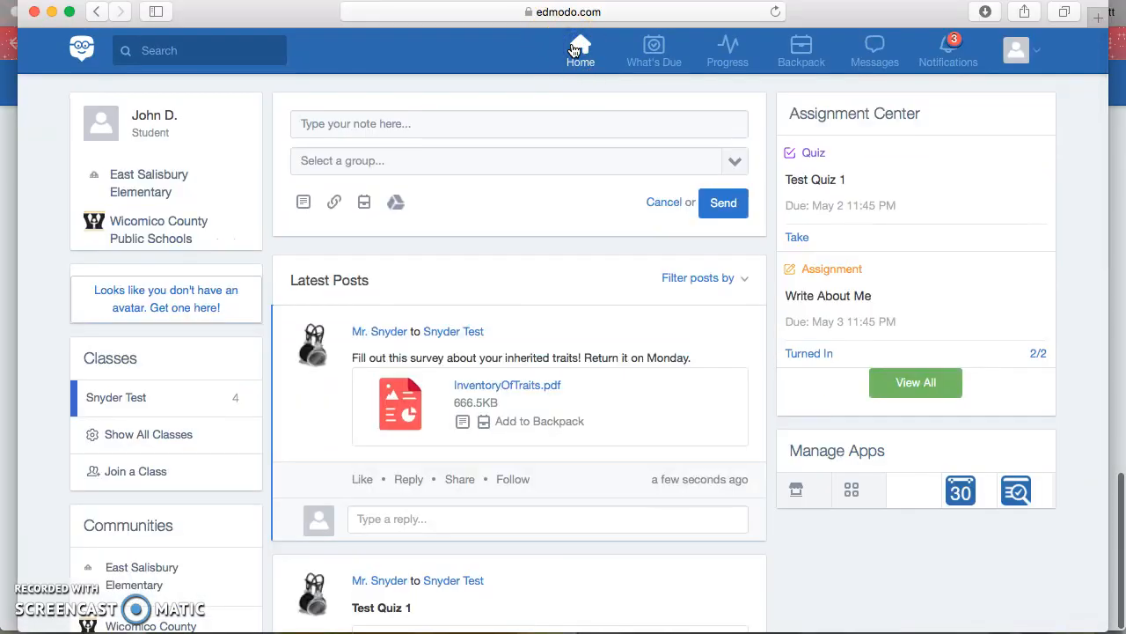
scroll(614, 320, down, 15)
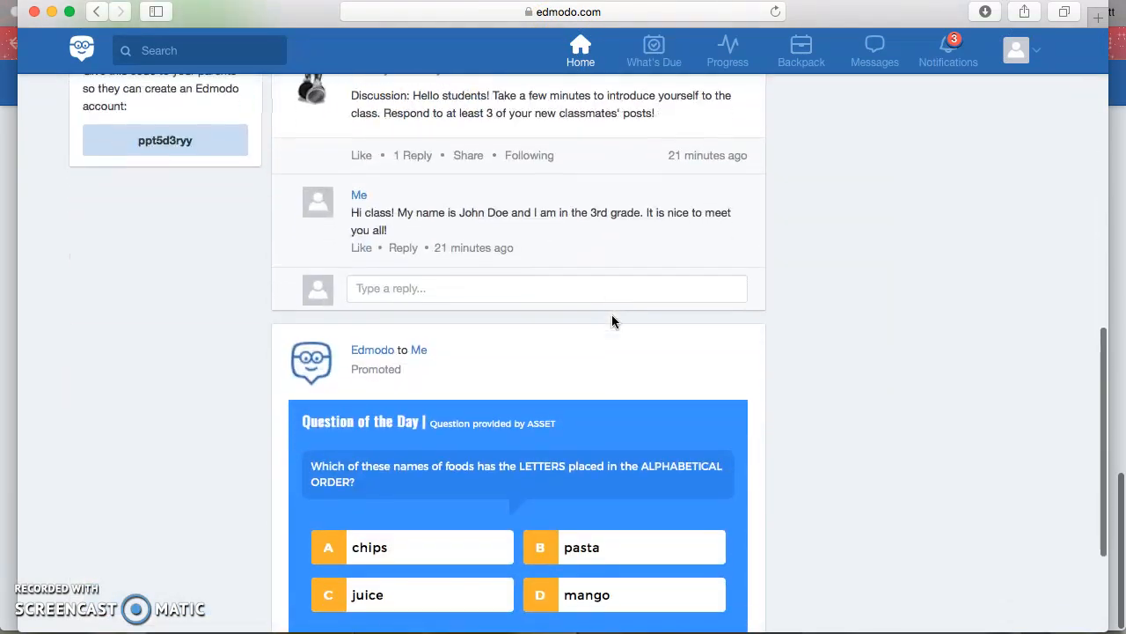
scroll(613, 321, up, 5)
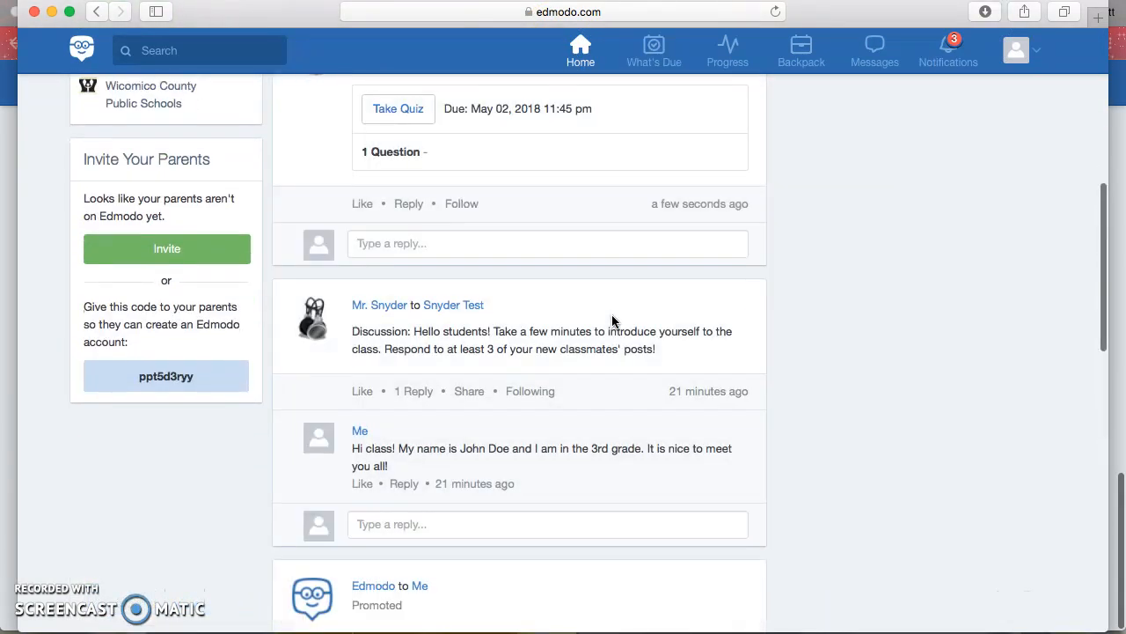
scroll(613, 320, up, 5)
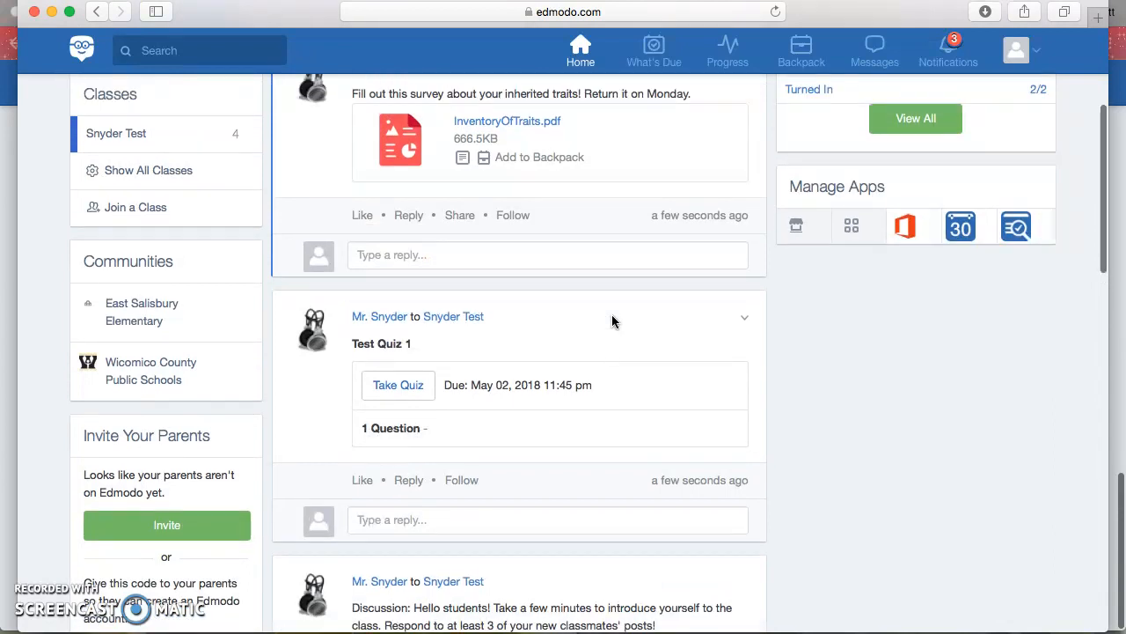
scroll(613, 320, up, 2)
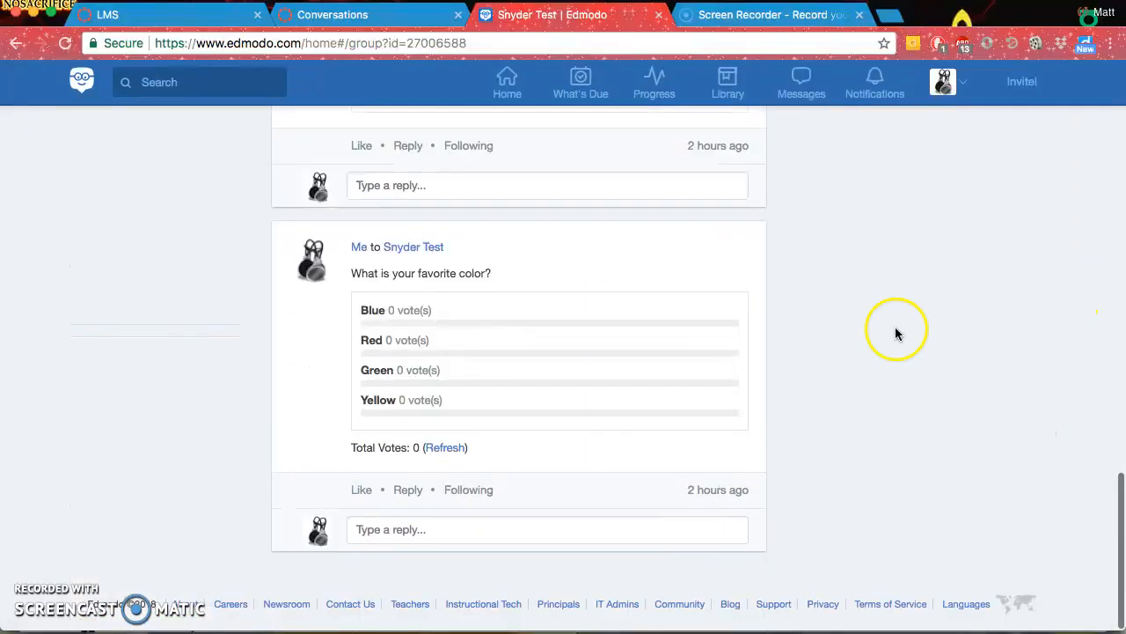
Fill in the new class poll with the question "What is your favorite color?" and the answers Red and Blue.
scroll(386, 220, up, 10)
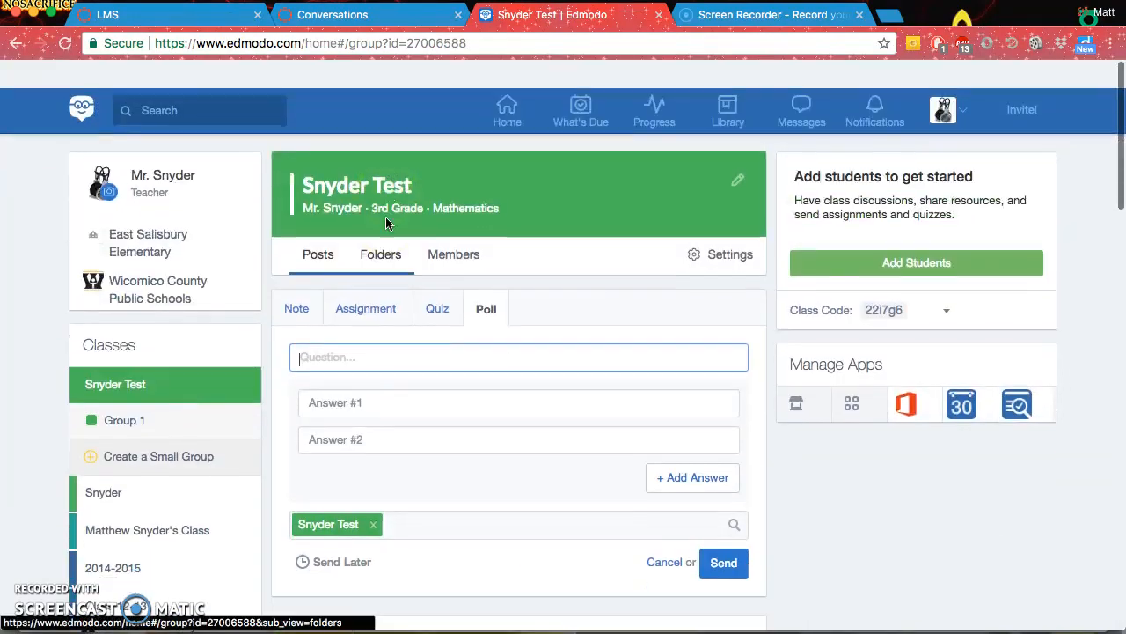
click(485, 279)
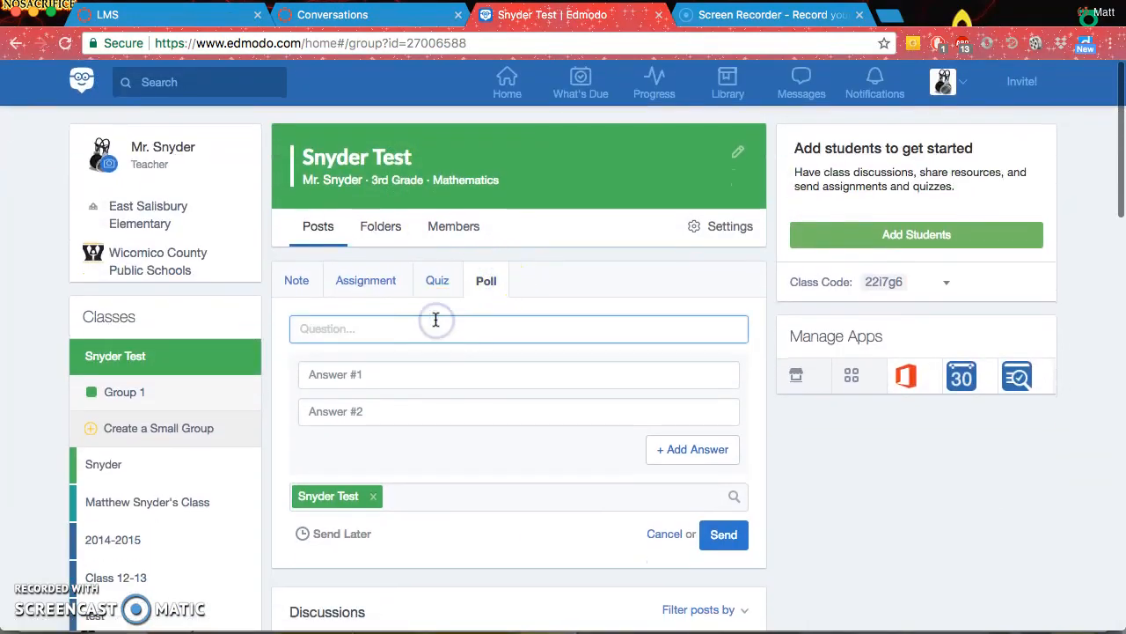
text(What is your fav)
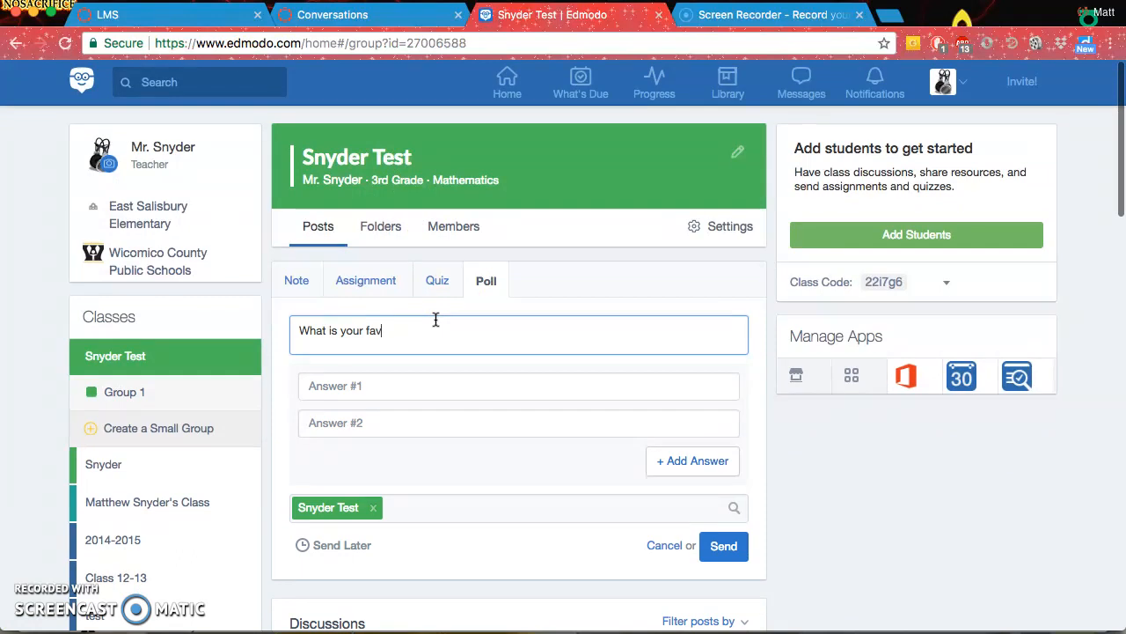
text(orite color?)
click(504, 384)
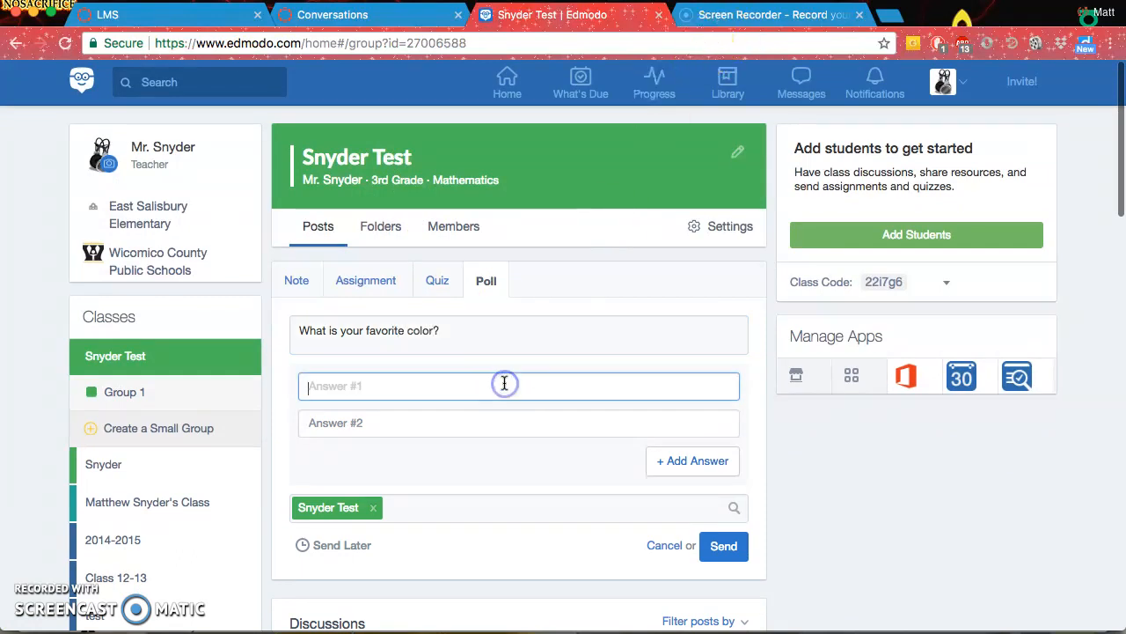
text(Red)
click(447, 431)
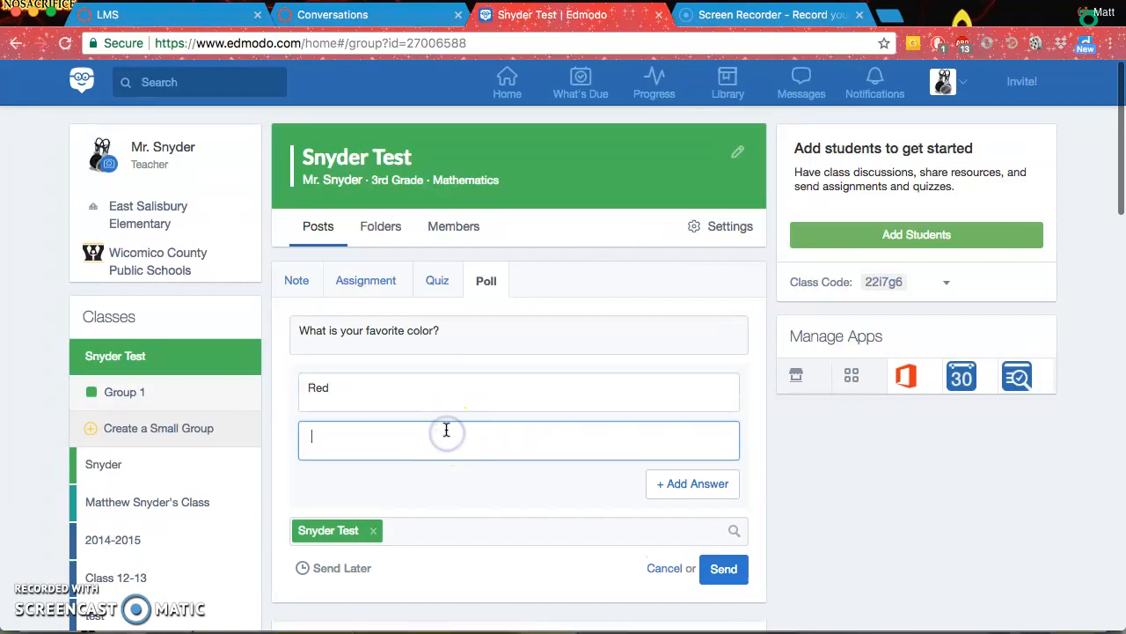
text(Blue)
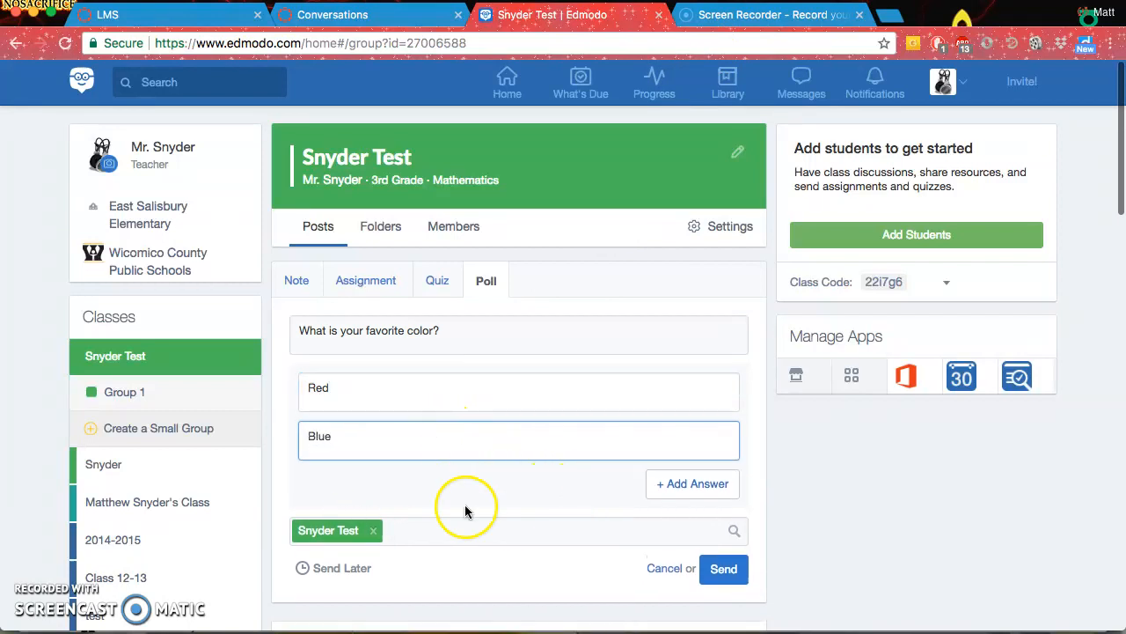
Send the favorite color poll to the test class, and vote Red on it from the student's home feed in Safari.
click(720, 570)
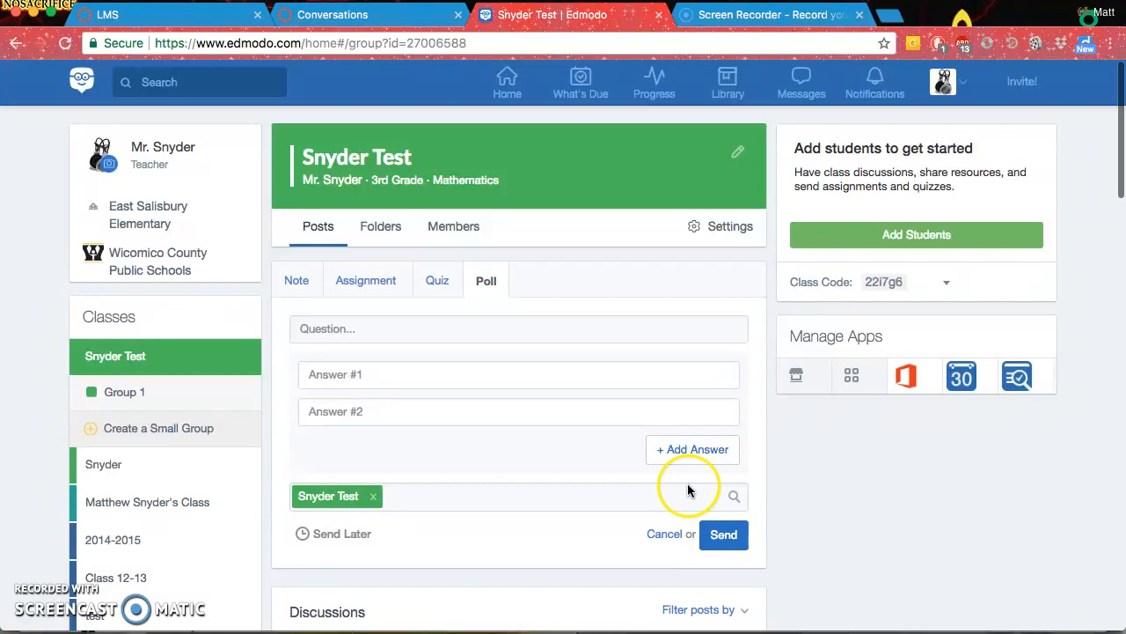
scroll(664, 457, down, 4)
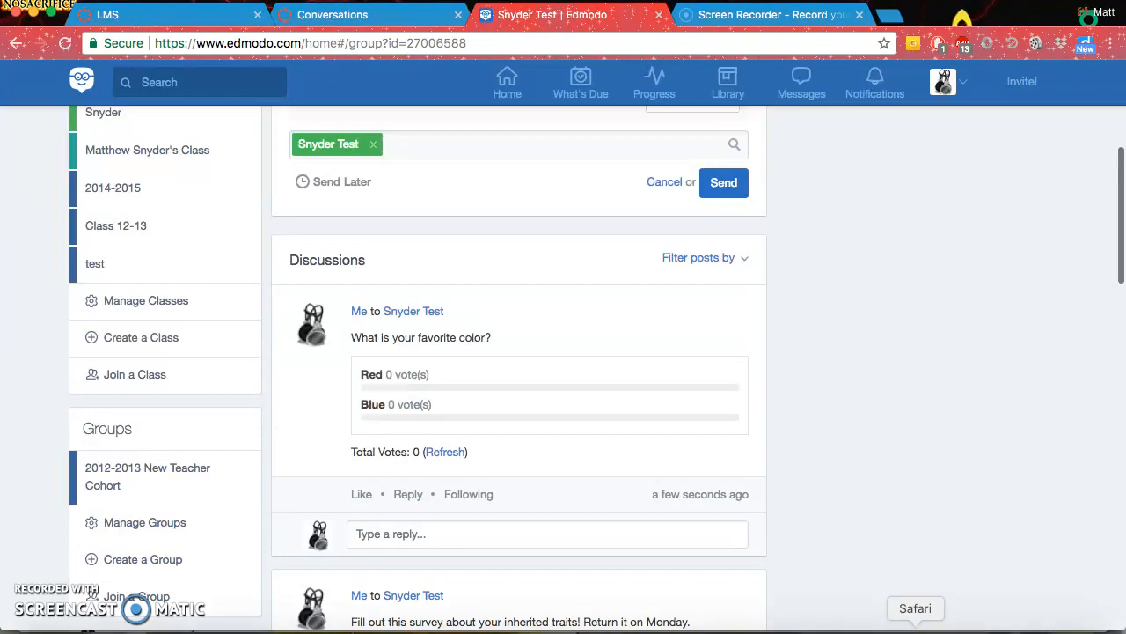
click(918, 626)
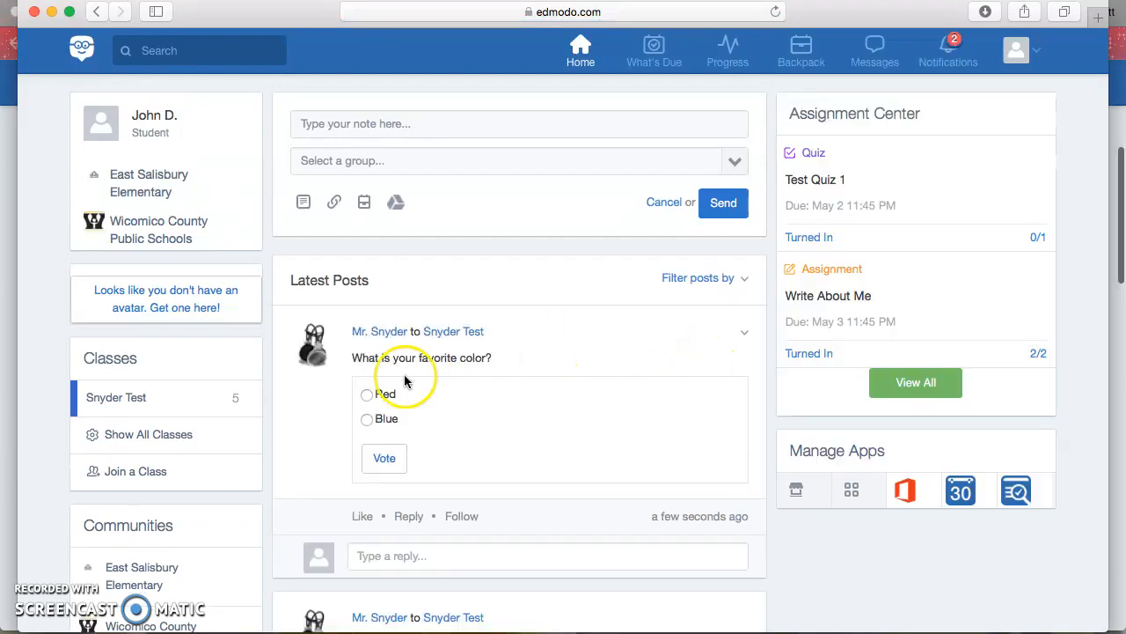
click(367, 395)
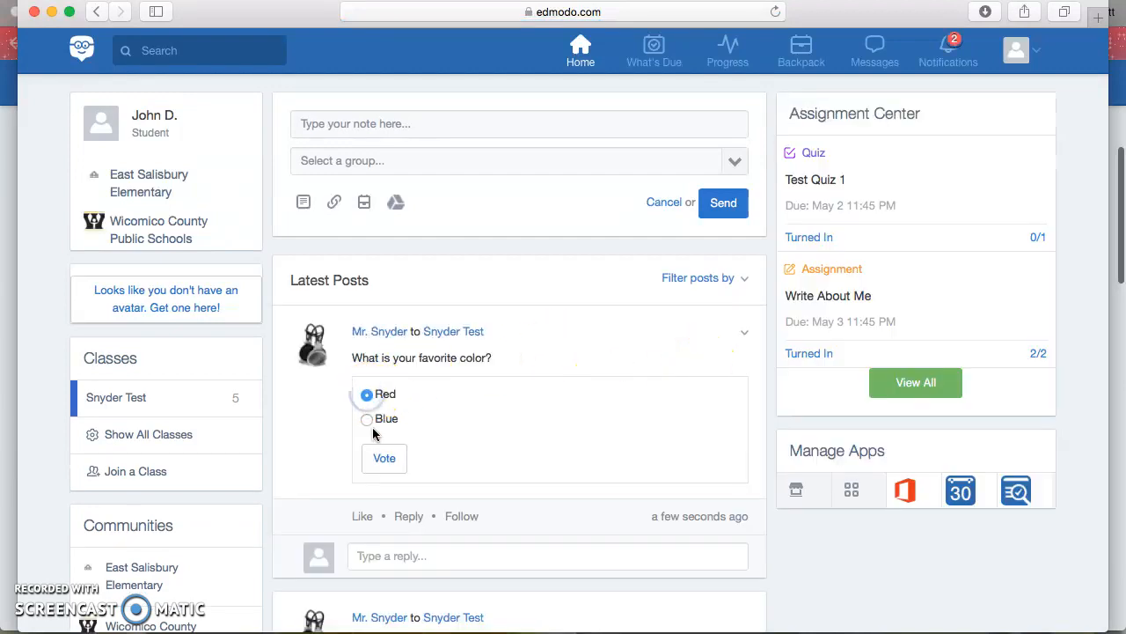
click(384, 463)
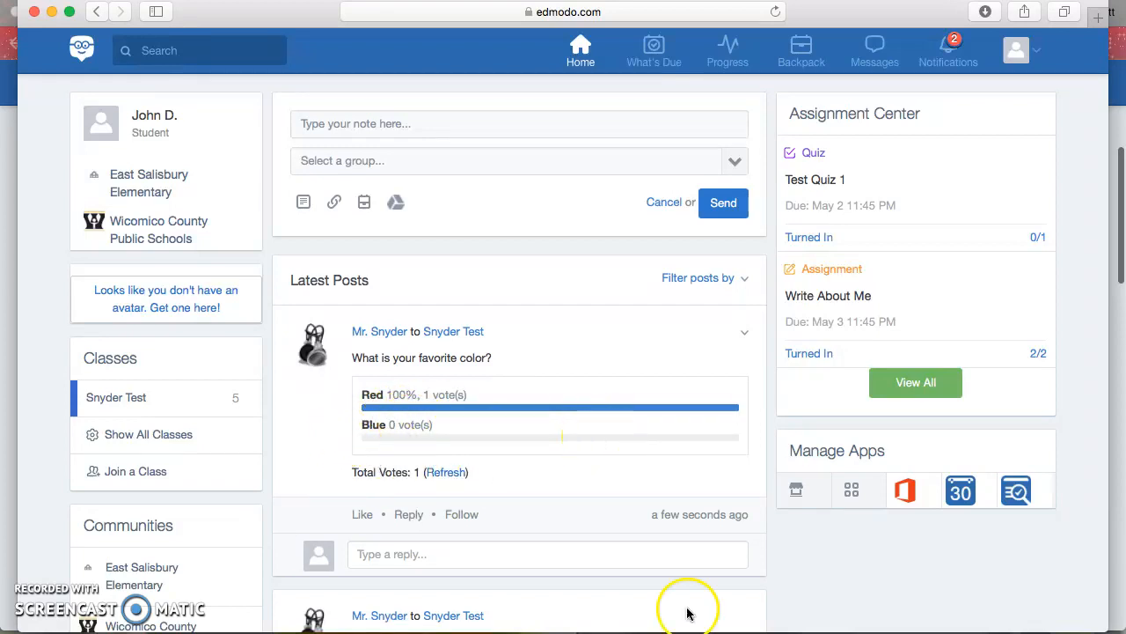
Return to the teacher's class page in Chrome and refresh the vote results of the favorite color poll.
click(302, 627)
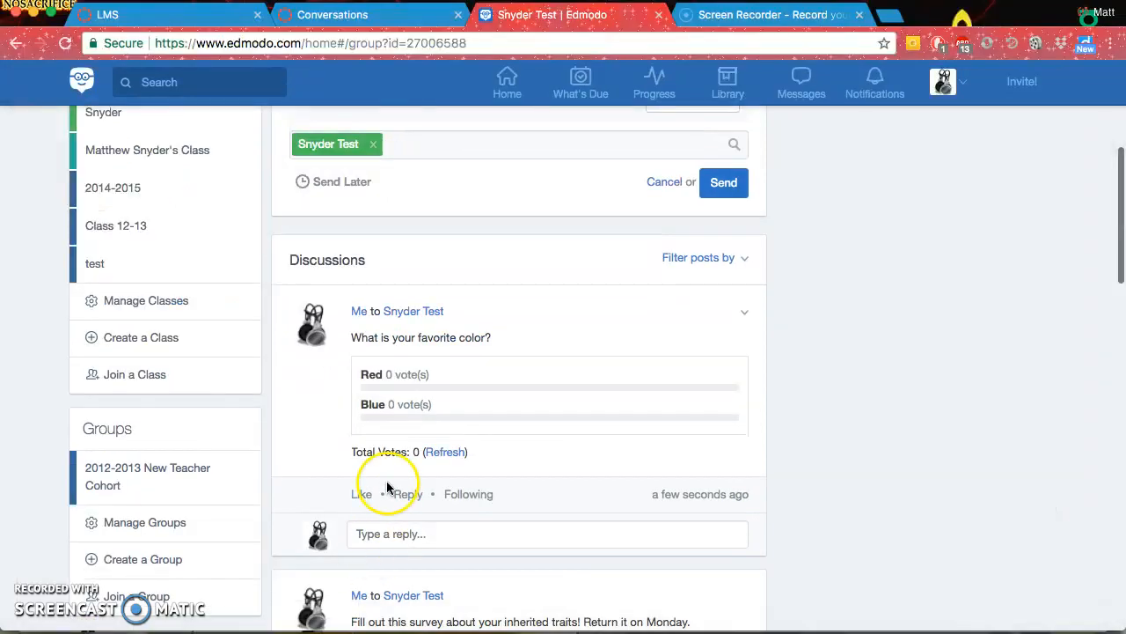
click(450, 452)
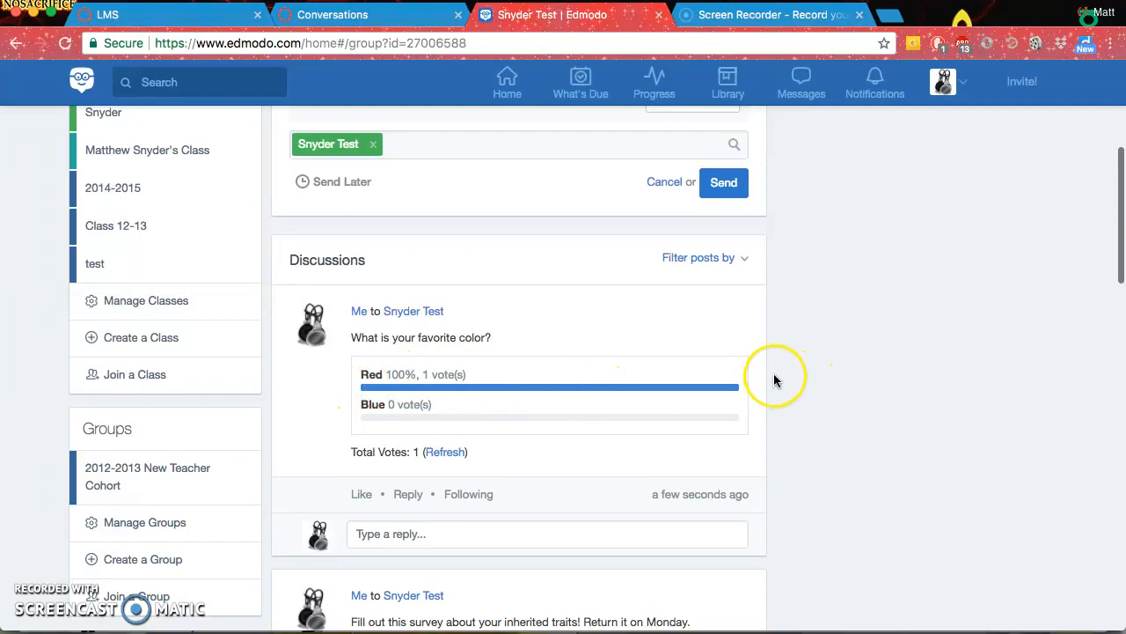
scroll(773, 373, up, 5)
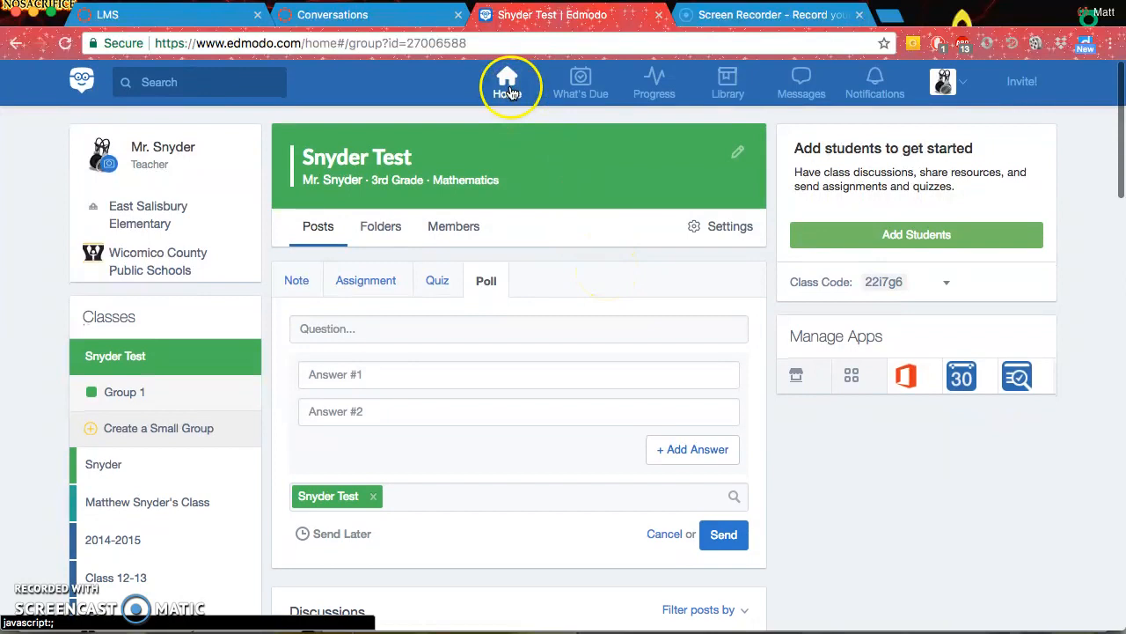
Open the list of due work for all classes and view the quiz overview of Test Quiz 1.
click(577, 91)
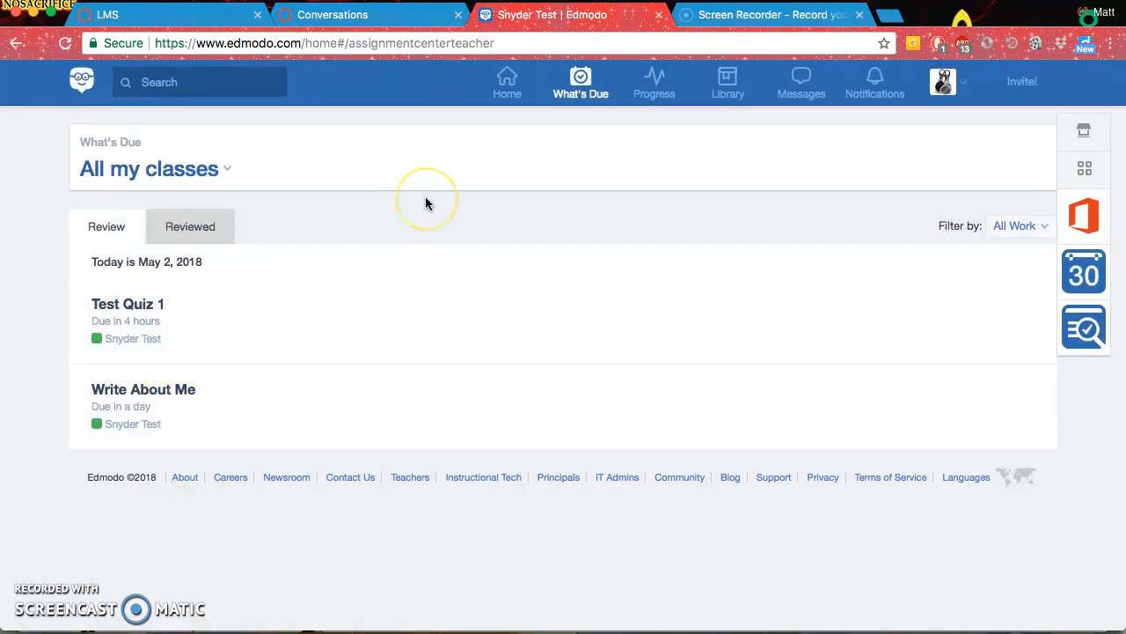
click(130, 305)
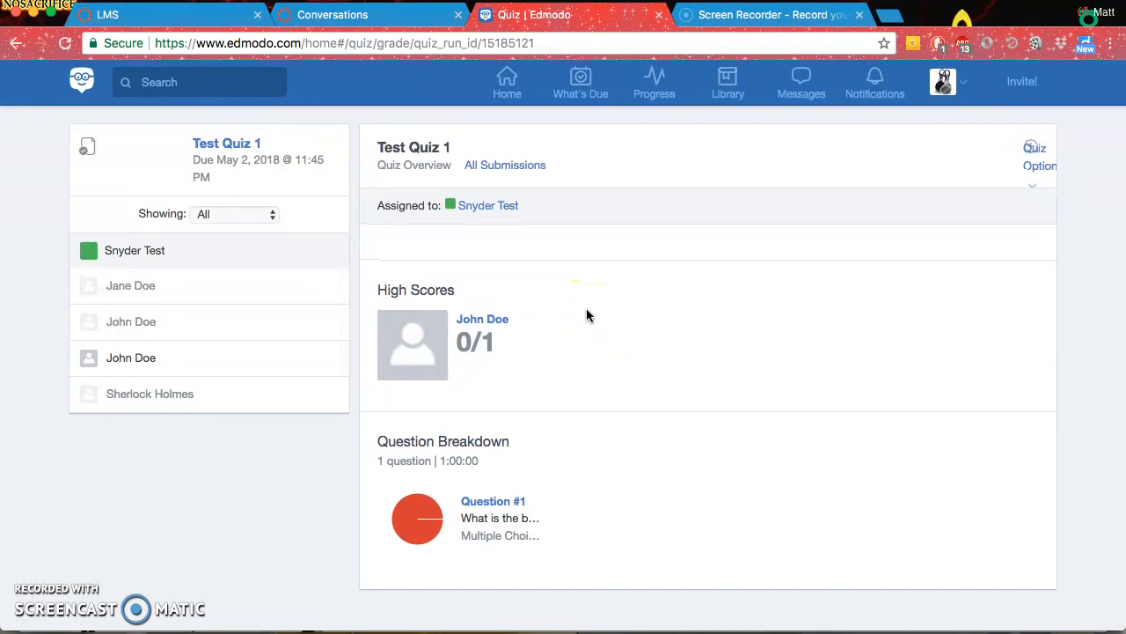
click(586, 361)
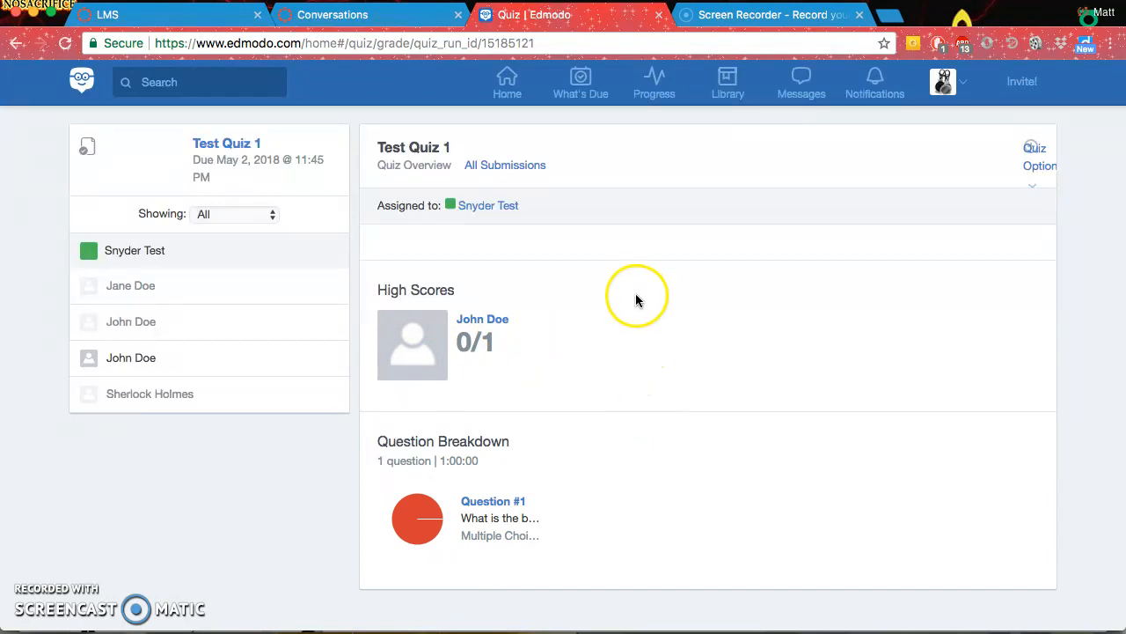
Open the test class's gradebook from the progress list and view the students' grades for Test Quiz 1 and Write About Me.
click(653, 92)
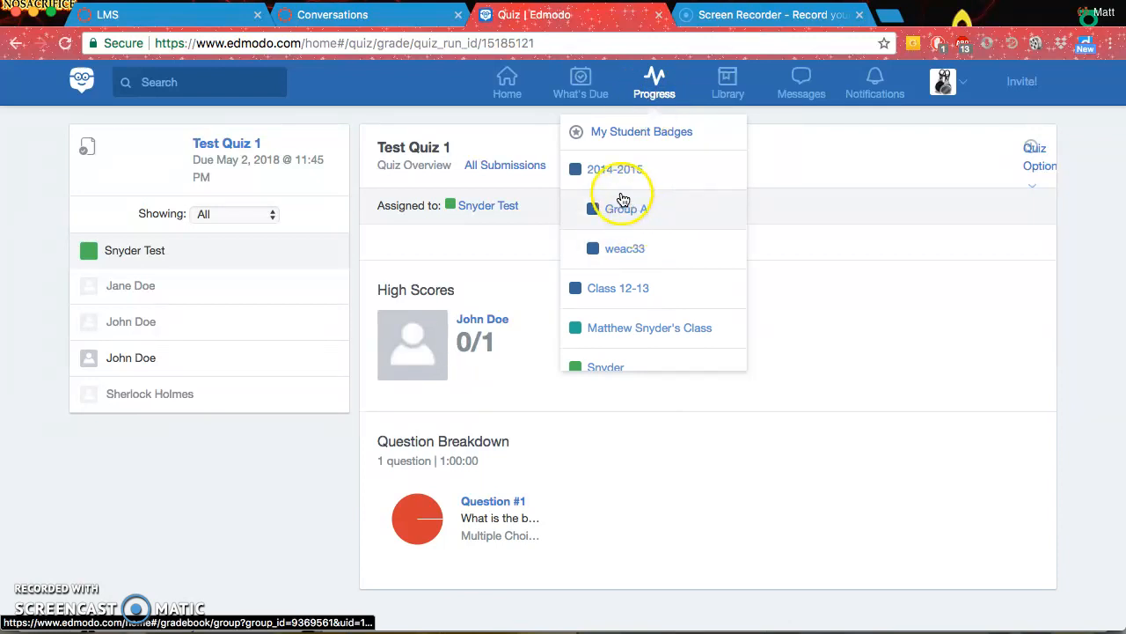
scroll(648, 291, down, 2)
scroll(648, 291, down, 1)
click(616, 294)
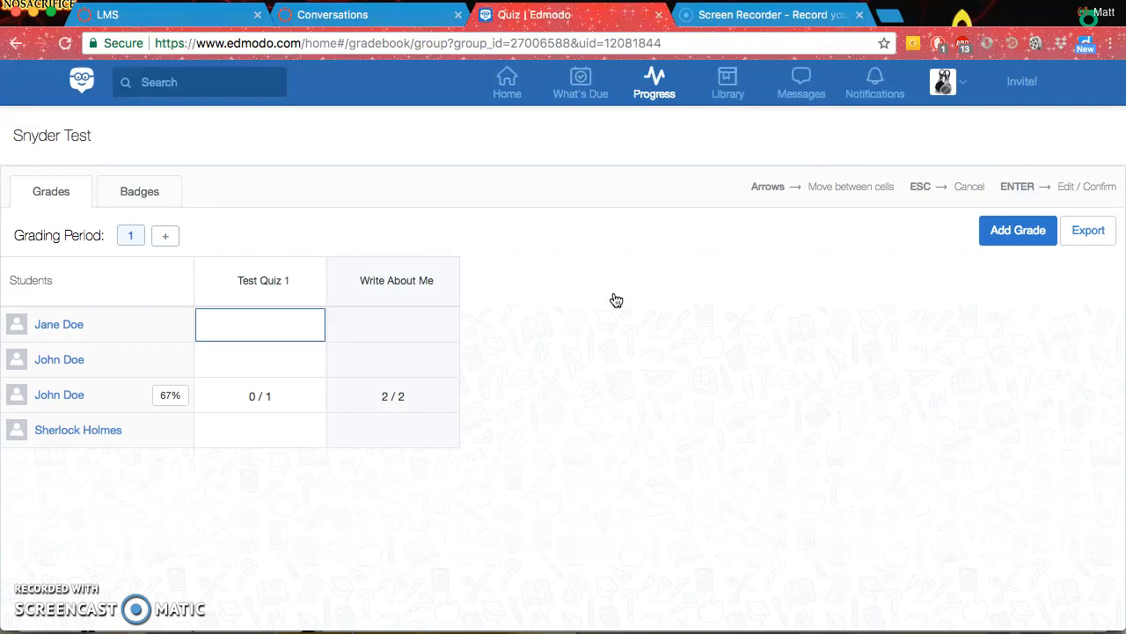
click(544, 301)
Open the teacher's library and view the contents of the My Assignments folder.
click(729, 75)
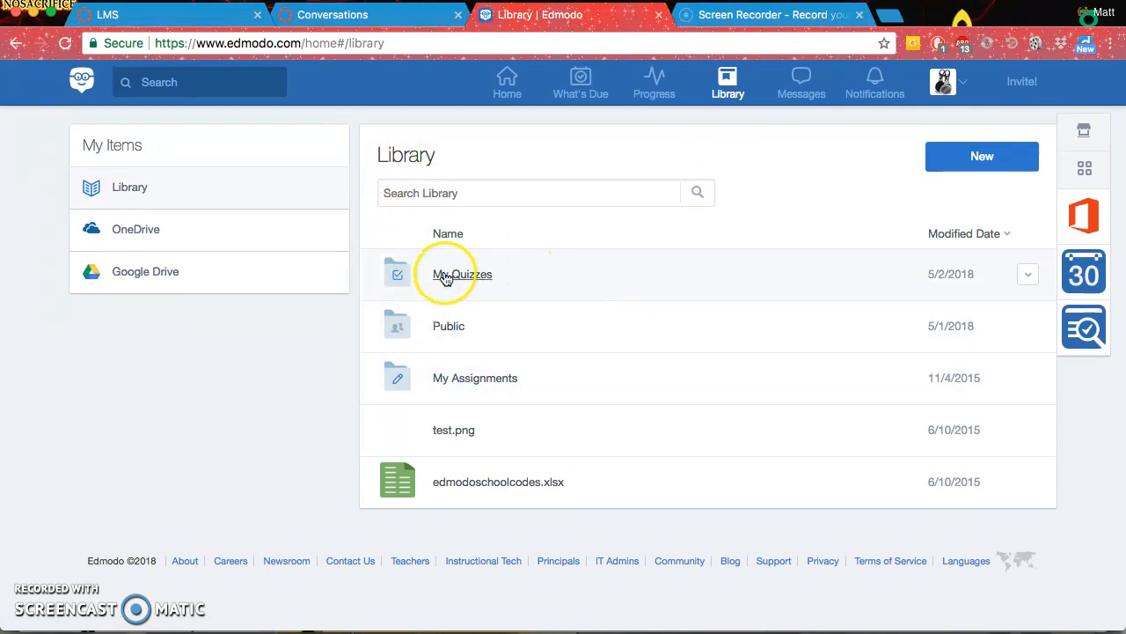
click(467, 378)
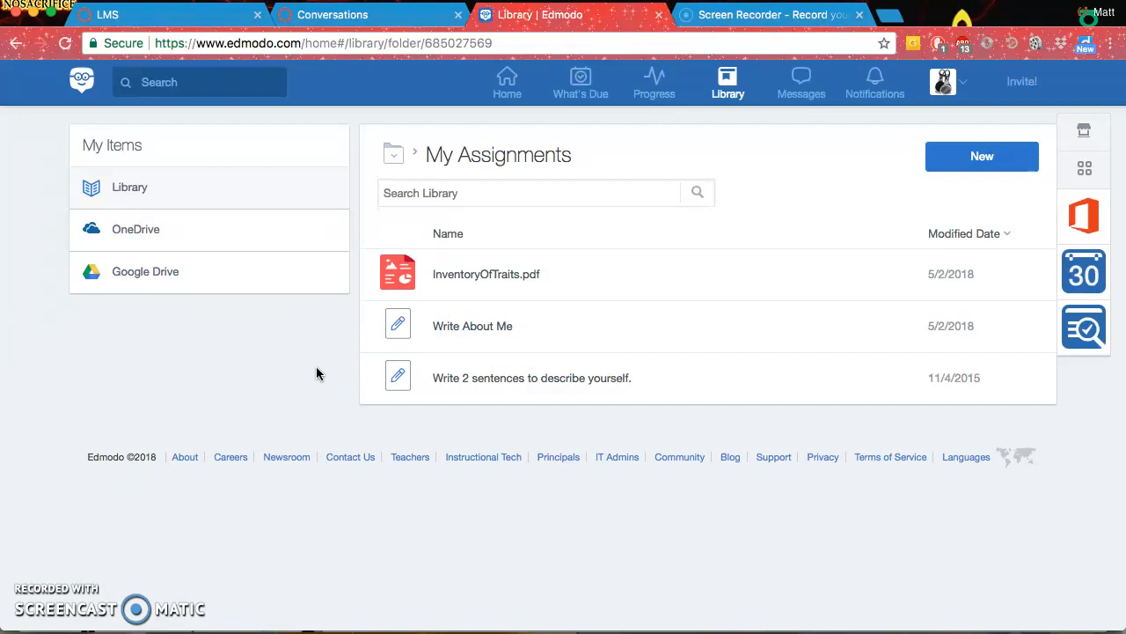
Start a new direct message, look through the suggested recipients, and discard the empty message.
click(801, 85)
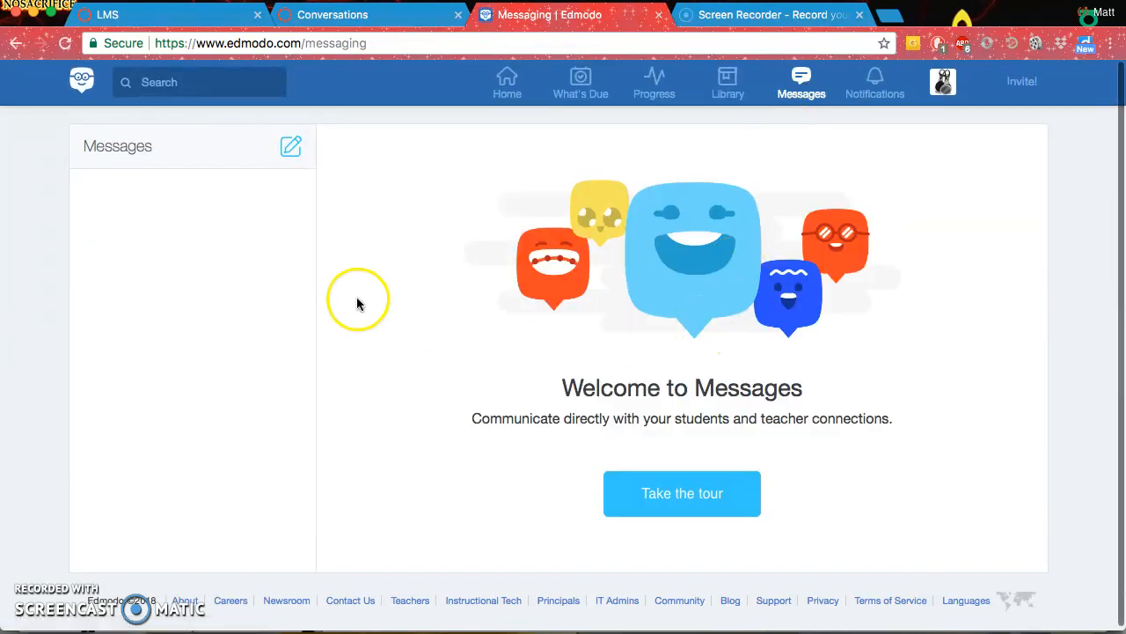
click(292, 150)
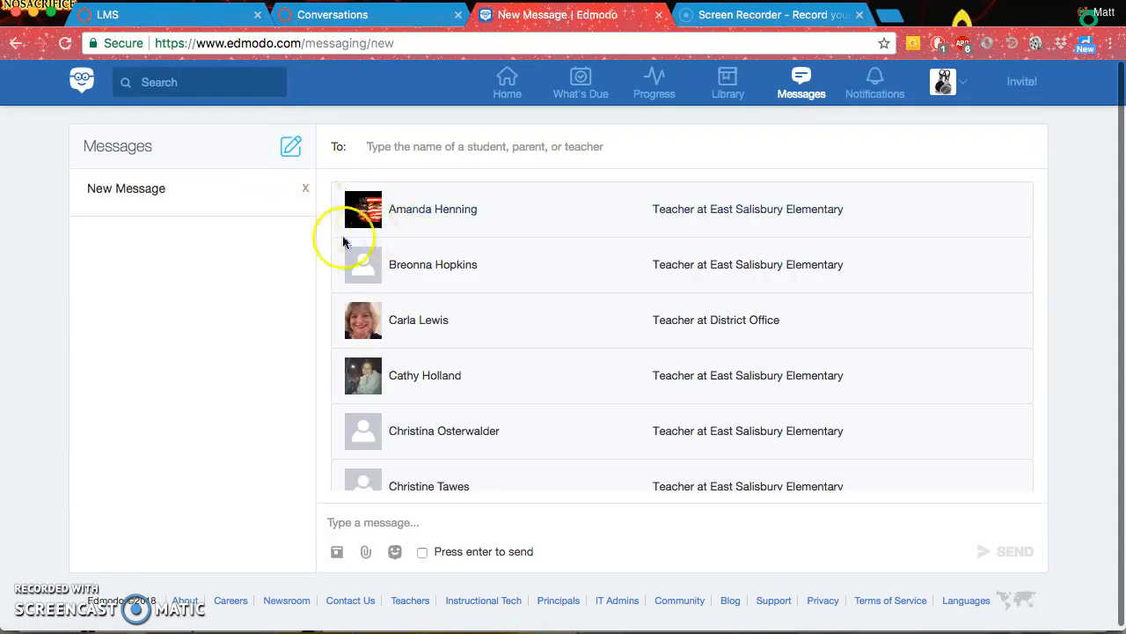
scroll(802, 245, down, 5)
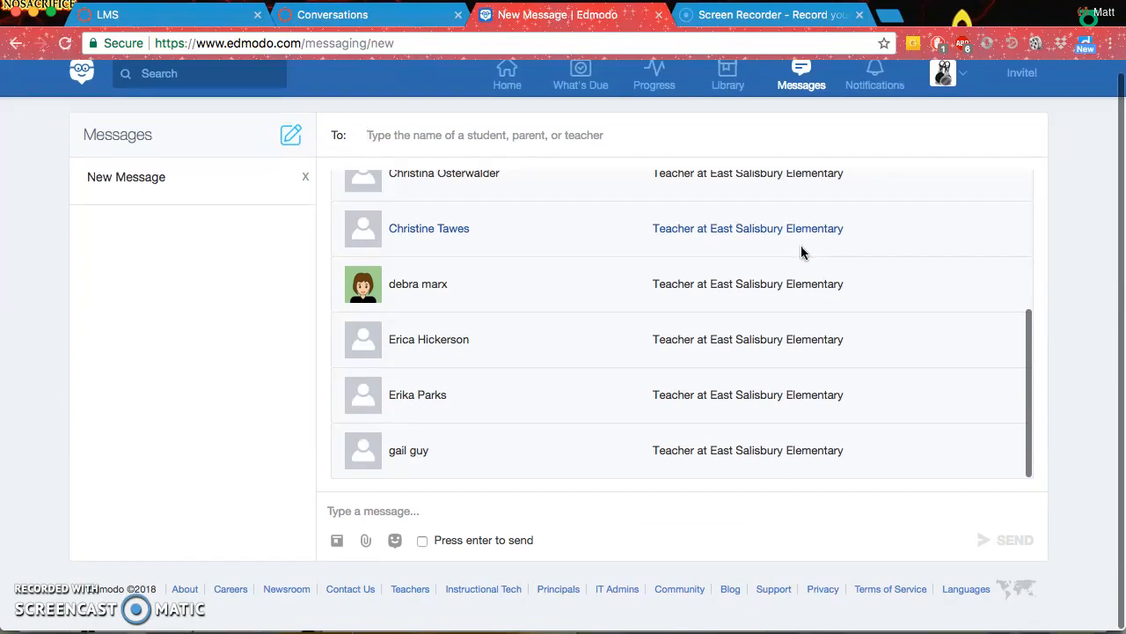
scroll(802, 251, up, 5)
scroll(878, 326, down, 5)
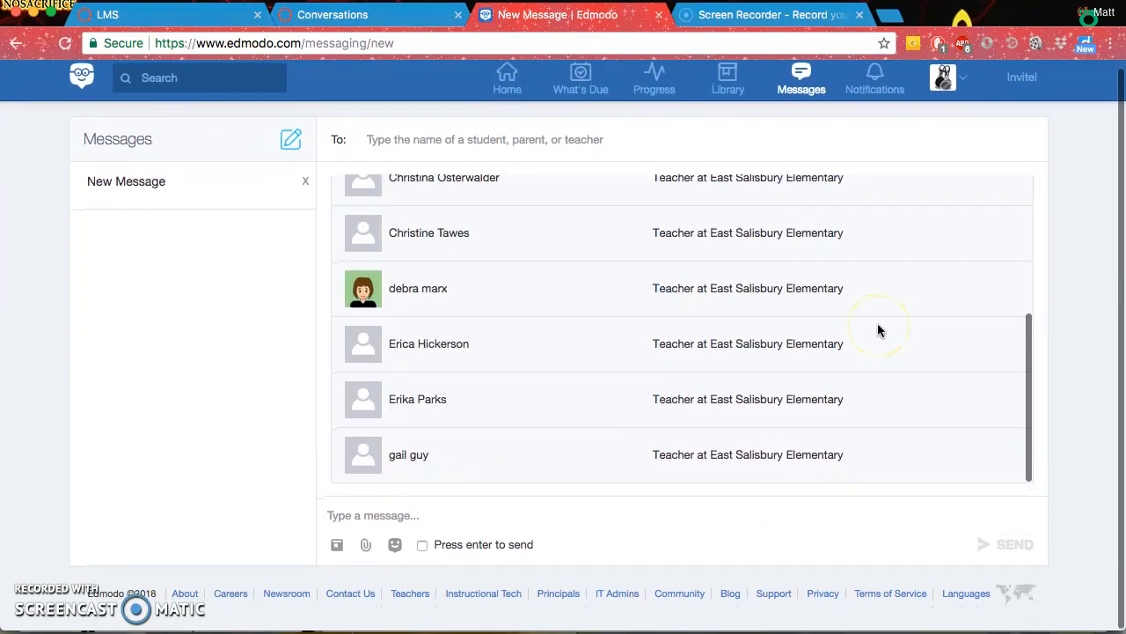
scroll(878, 327, up, 5)
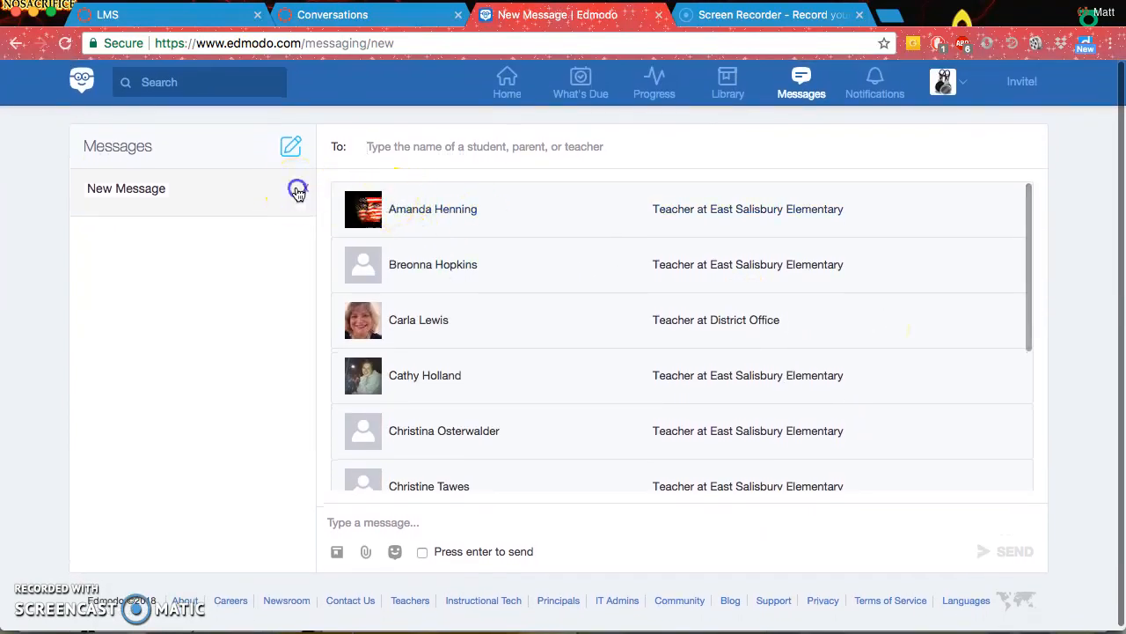
click(305, 189)
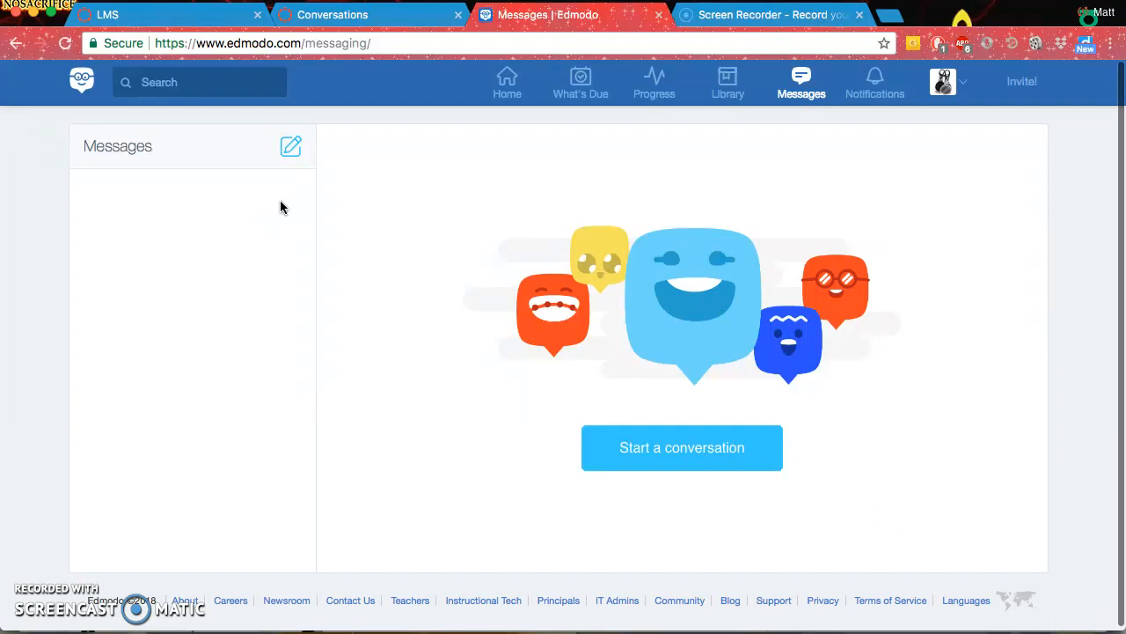
Check the teacher's notifications and close the list.
click(871, 92)
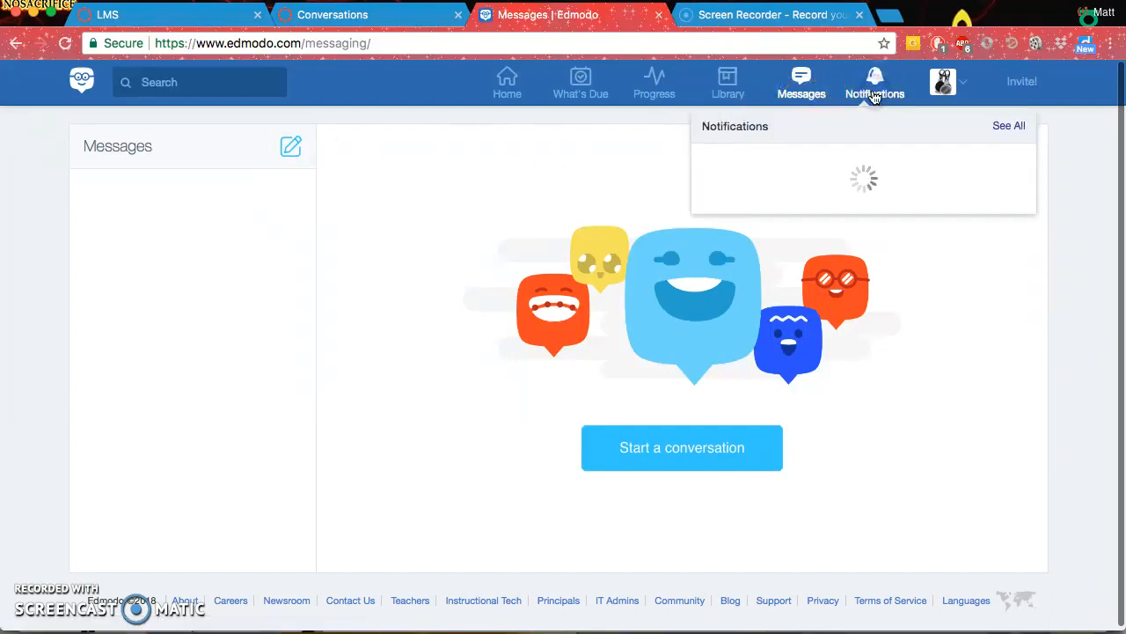
click(1073, 171)
Look through the latest posts in the teacher's home feed, and return to the test class.
click(508, 88)
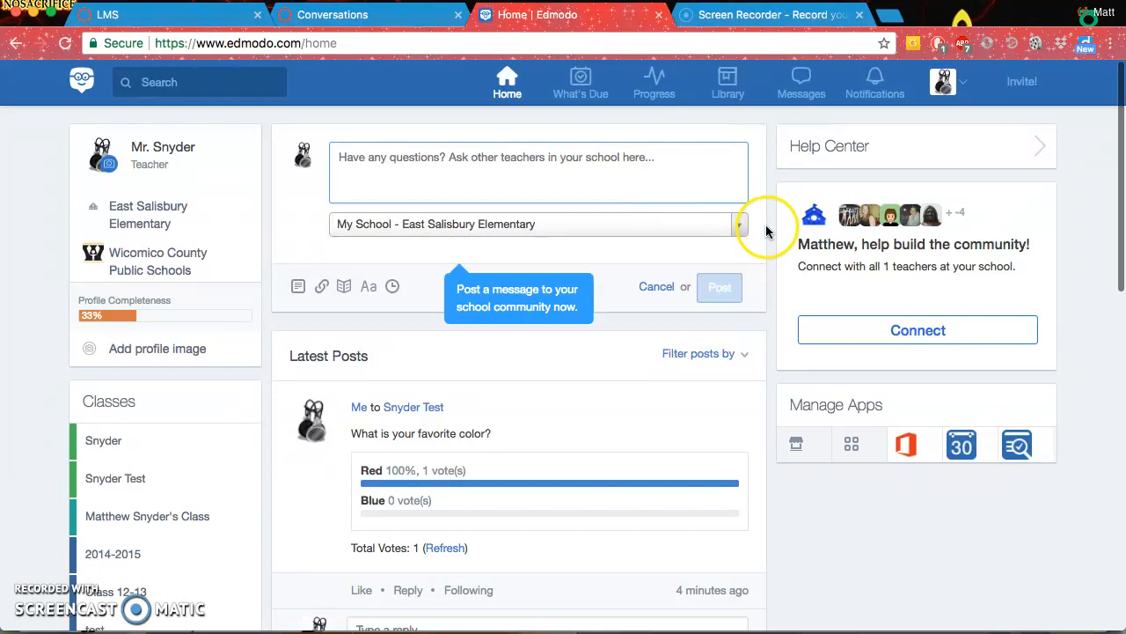
scroll(766, 230, down, 2)
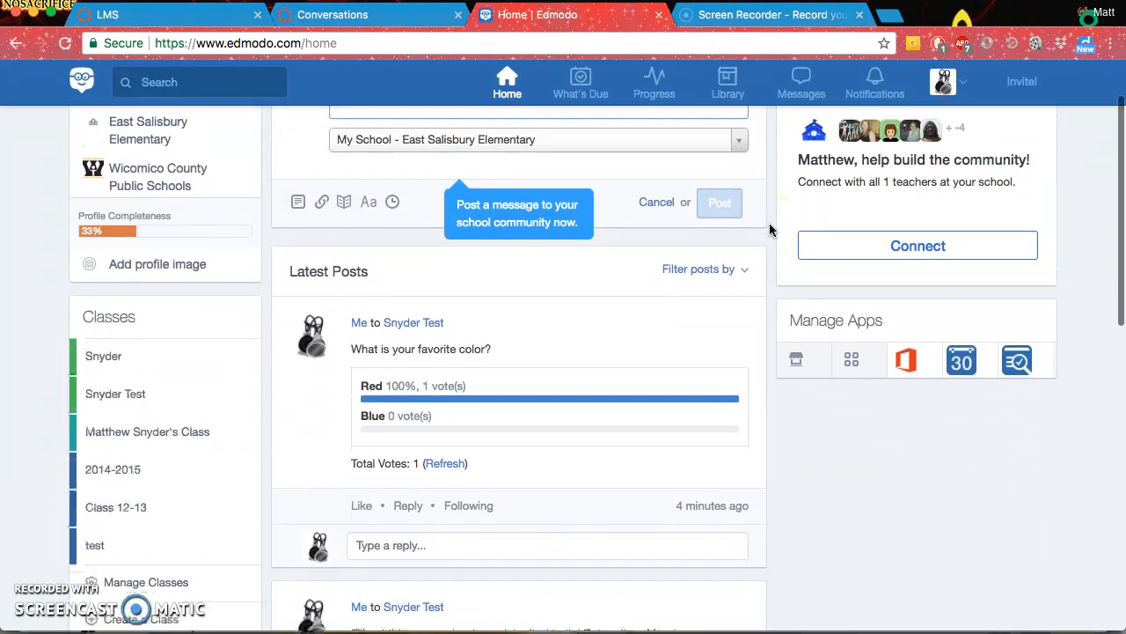
scroll(769, 230, down, 10)
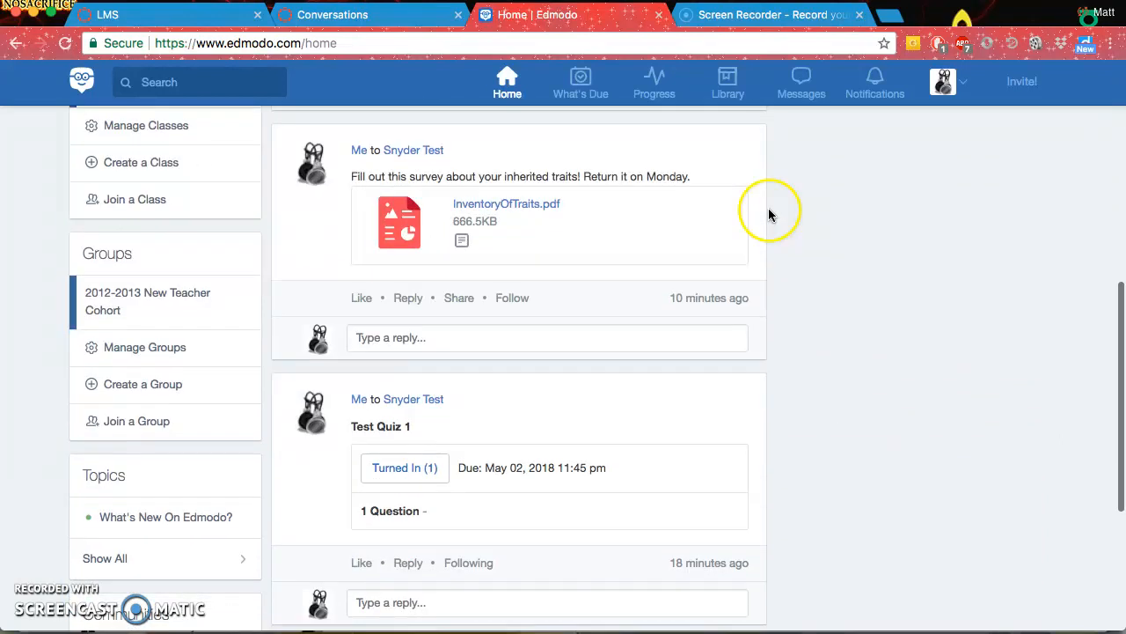
scroll(774, 256, up, 11)
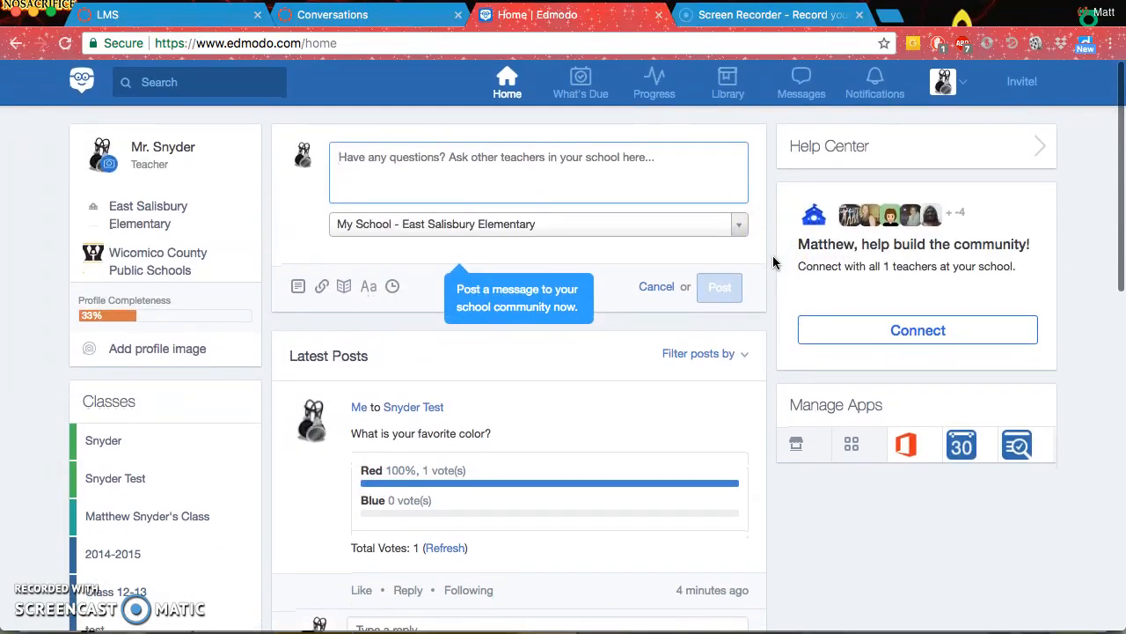
scroll(774, 261, down, 2)
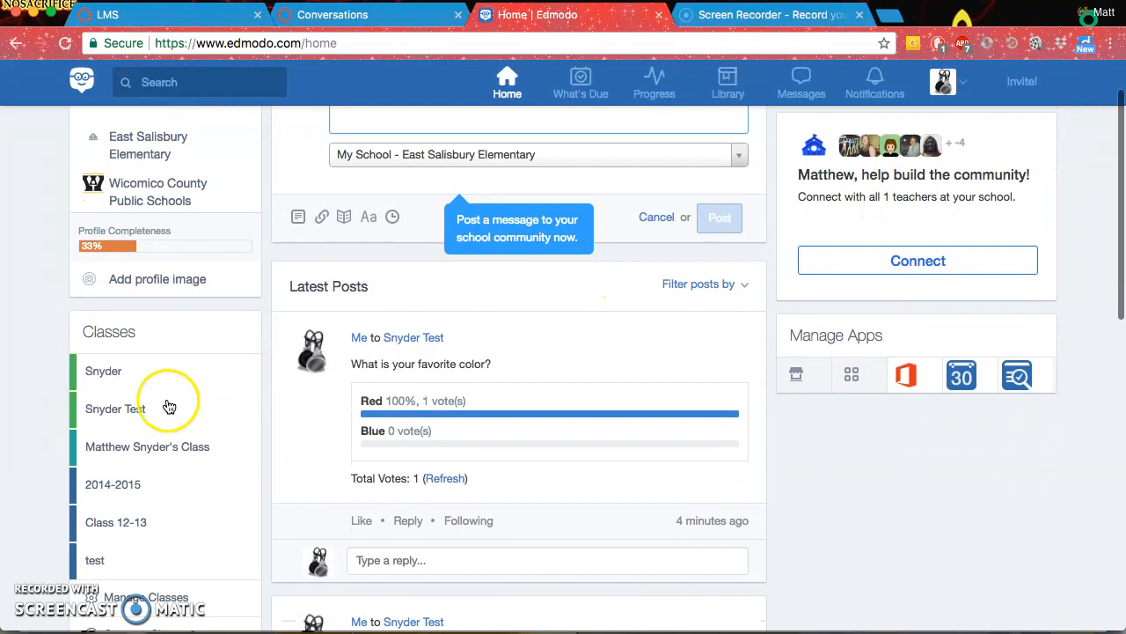
click(98, 411)
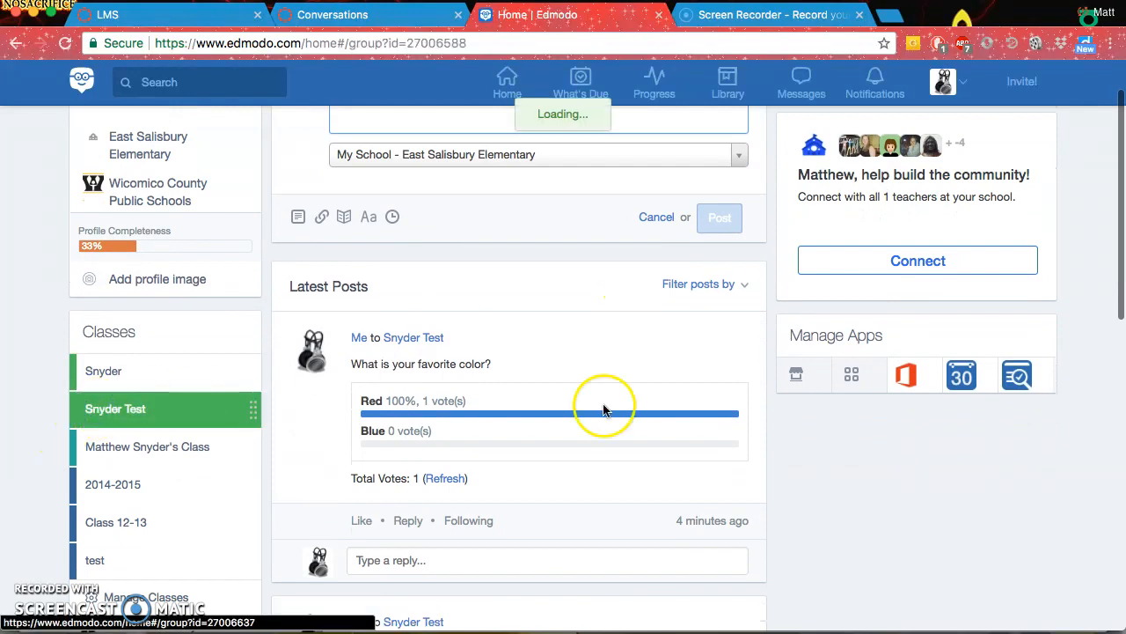